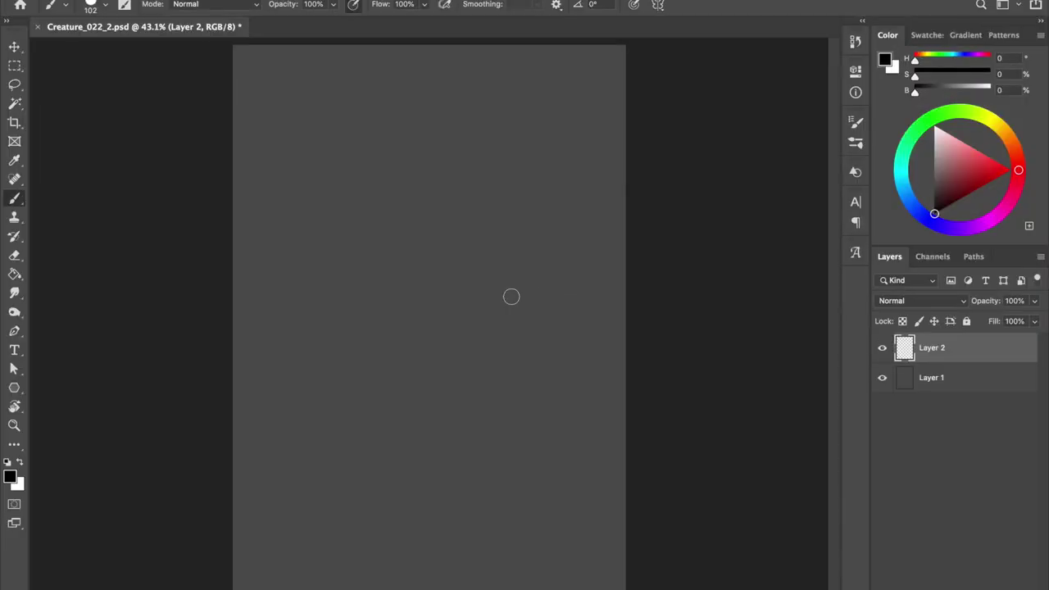
Step: Block in a dark head shape near the canvas top with a ~69 px brush
{"action": "left_click_drag", "start_coordinate": [401, 209], "coordinate": [385, 209]}
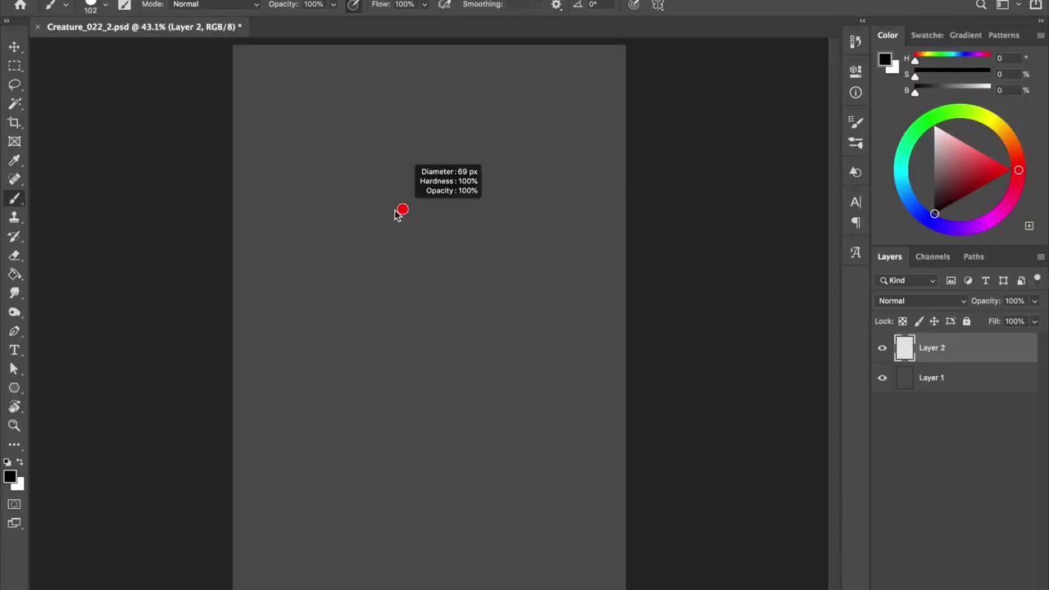
{"action": "left_click_drag", "start_coordinate": [392, 162], "coordinate": [394, 266]}
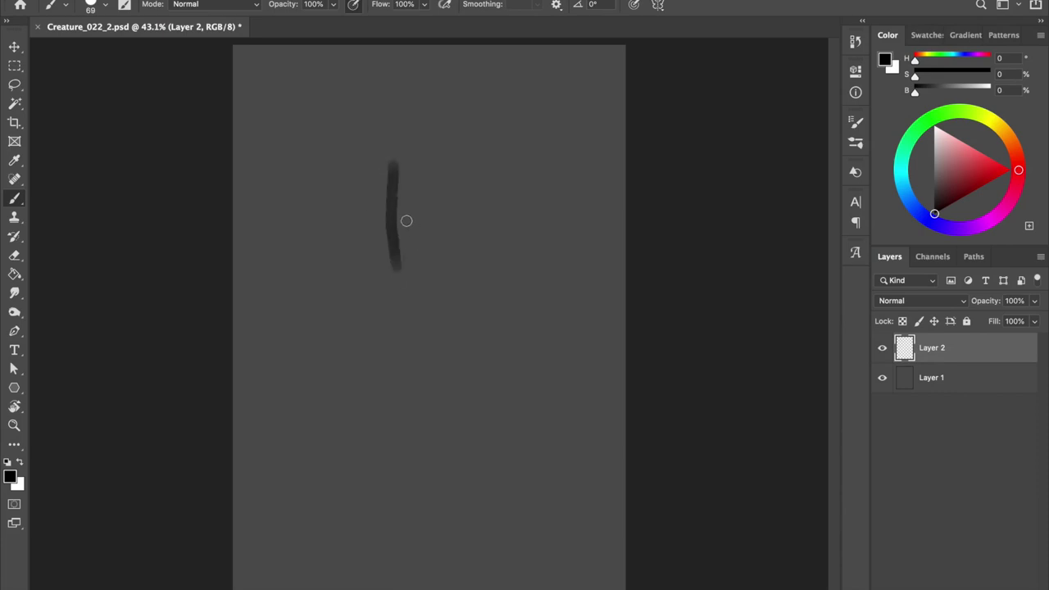
{"action": "mouse_move", "coordinate": [395, 219]}
{"action": "left_mouse_down"}
{"action": "mouse_move", "coordinate": [405, 248]}
{"action": "mouse_move", "coordinate": [407, 234]}
{"action": "mouse_move", "coordinate": [457, 227]}
{"action": "mouse_move", "coordinate": [463, 159]}
{"action": "left_mouse_up"}
{"action": "mouse_move", "coordinate": [397, 170]}
{"action": "left_mouse_down"}
{"action": "mouse_move", "coordinate": [396, 136]}
{"action": "mouse_move", "coordinate": [459, 145]}
{"action": "mouse_move", "coordinate": [409, 156]}
{"action": "left_mouse_up"}
Step: Trim the head's right edge with an ~84 px eraser
{"action": "key", "text": "e"}
{"action": "right_click", "coordinate": [414, 160]}
{"action": "left_click_drag", "start_coordinate": [328, 164], "coordinate": [312, 164]}
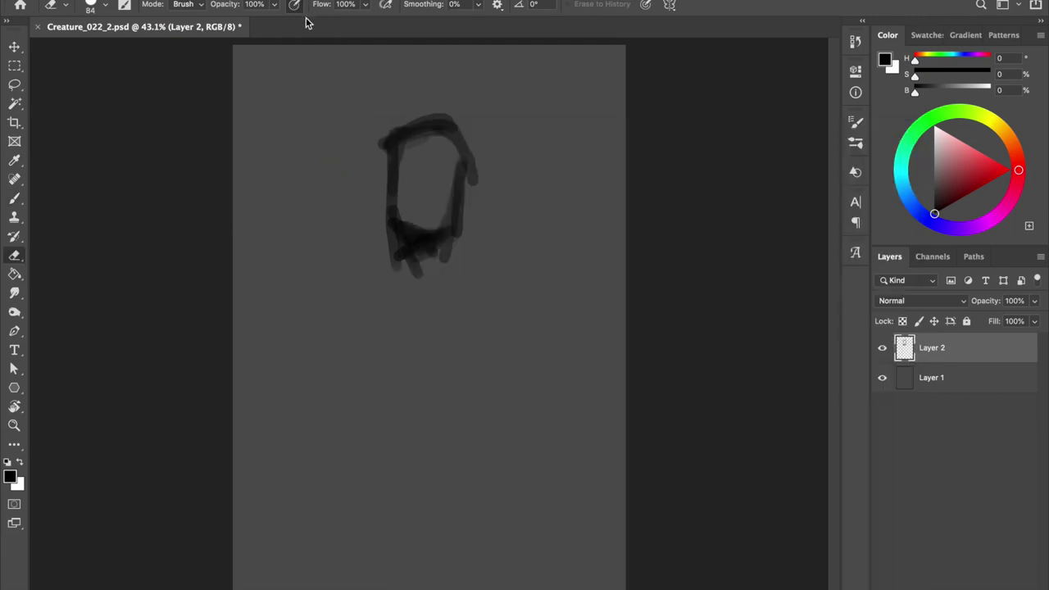
{"action": "left_click_drag", "start_coordinate": [463, 123], "coordinate": [471, 200]}
{"action": "key", "text": "b"}
Step: Fill in the chin, paint two eyes and darken both sides of the face
{"action": "mouse_move", "coordinate": [400, 188]}
{"action": "left_mouse_down"}
{"action": "mouse_move", "coordinate": [443, 228]}
{"action": "mouse_move", "coordinate": [422, 230]}
{"action": "left_mouse_up"}
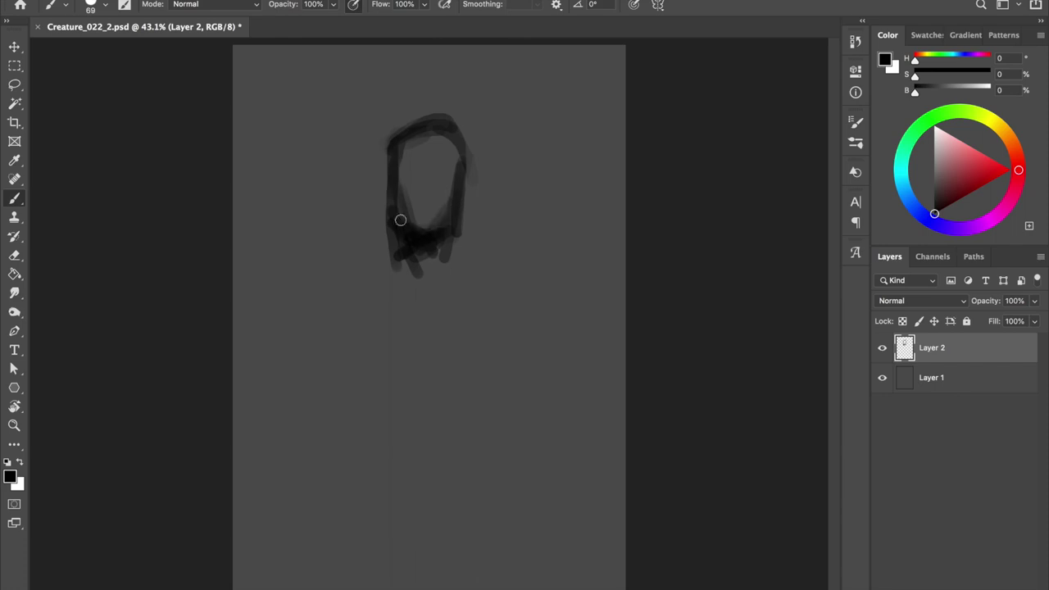
{"action": "mouse_move", "coordinate": [403, 172]}
{"action": "left_mouse_down"}
{"action": "mouse_move", "coordinate": [444, 171]}
{"action": "mouse_move", "coordinate": [414, 208]}
{"action": "mouse_move", "coordinate": [443, 192]}
{"action": "mouse_move", "coordinate": [415, 197]}
{"action": "mouse_move", "coordinate": [427, 202]}
{"action": "left_mouse_up"}
{"action": "key", "text": "e"}
{"action": "key", "text": "b"}
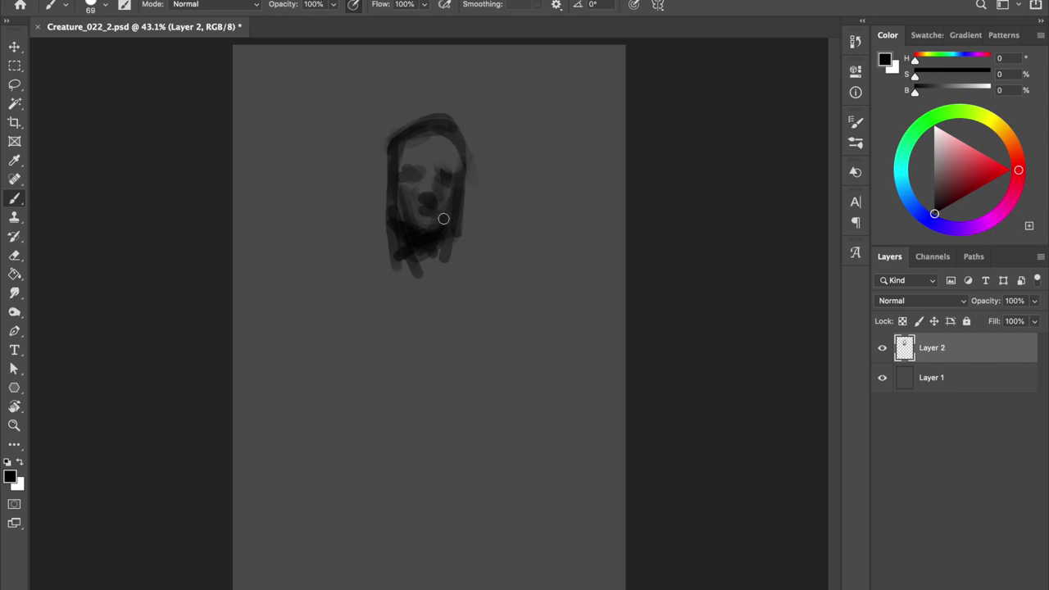
{"action": "key", "text": "bracketleft"}
{"action": "key", "text": "bracketleft"}
{"action": "key", "text": "bracketleft"}
{"action": "mouse_move", "coordinate": [444, 182]}
{"action": "left_mouse_down"}
{"action": "mouse_move", "coordinate": [455, 143]}
{"action": "mouse_move", "coordinate": [458, 184]}
{"action": "left_mouse_up"}
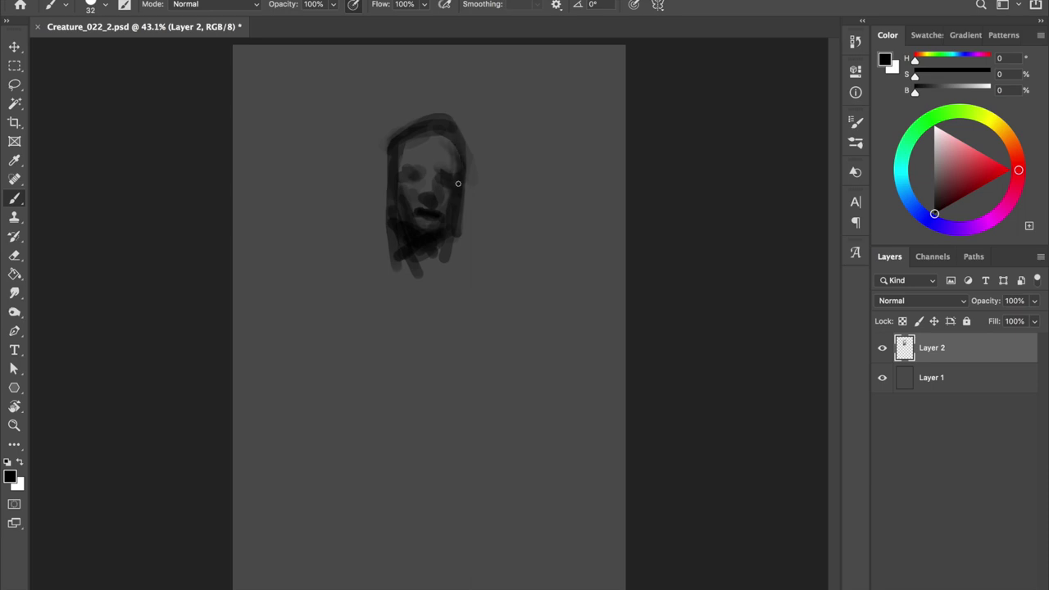
{"action": "left_click_drag", "start_coordinate": [385, 172], "coordinate": [385, 203]}
{"action": "left_click_drag", "start_coordinate": [463, 182], "coordinate": [465, 210]}
Step: Paint streaky leg-like strokes hanging below the chin and begin warping the figure upward
{"action": "left_click_drag", "start_coordinate": [394, 237], "coordinate": [393, 290]}
{"action": "left_click_drag", "start_coordinate": [393, 249], "coordinate": [370, 281]}
{"action": "mouse_move", "coordinate": [442, 239]}
{"action": "left_mouse_down"}
{"action": "mouse_move", "coordinate": [466, 296]}
{"action": "mouse_move", "coordinate": [354, 279]}
{"action": "left_mouse_up"}
{"action": "left_click_drag", "start_coordinate": [403, 231], "coordinate": [414, 305]}
{"action": "mouse_move", "coordinate": [439, 242]}
{"action": "left_mouse_down"}
{"action": "mouse_move", "coordinate": [421, 301]}
{"action": "mouse_move", "coordinate": [410, 285]}
{"action": "mouse_move", "coordinate": [467, 297]}
{"action": "left_mouse_up"}
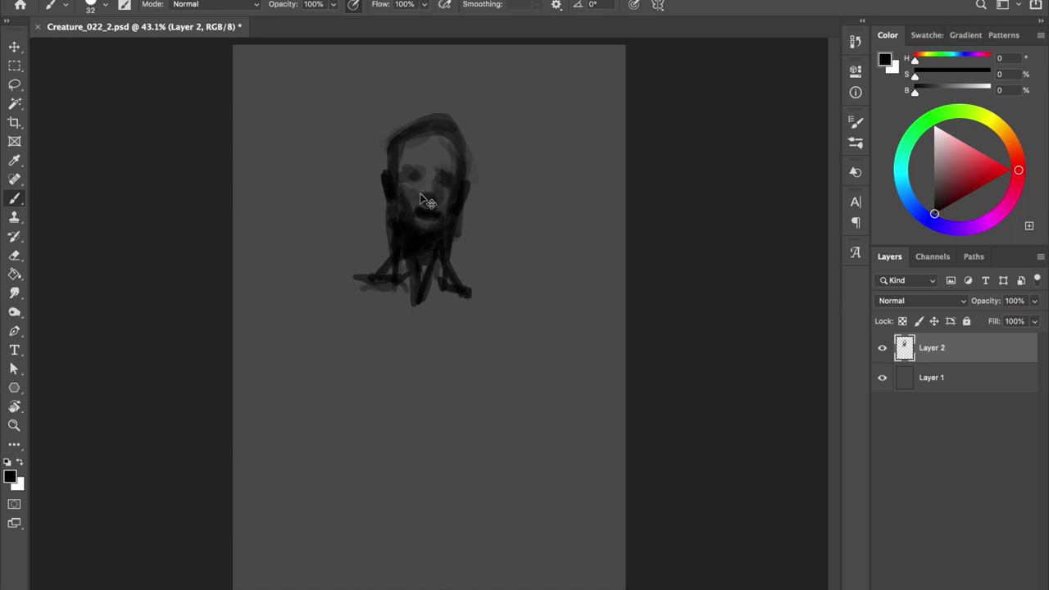
{"action": "key", "text": "ctrl+t"}
{"action": "left_click_drag", "start_coordinate": [502, 163], "coordinate": [487, 181]}
Step: Finish warping the figure's right side outward, then lighten the neck and chin
{"action": "left_click_drag", "start_coordinate": [451, 234], "coordinate": [467, 205]}
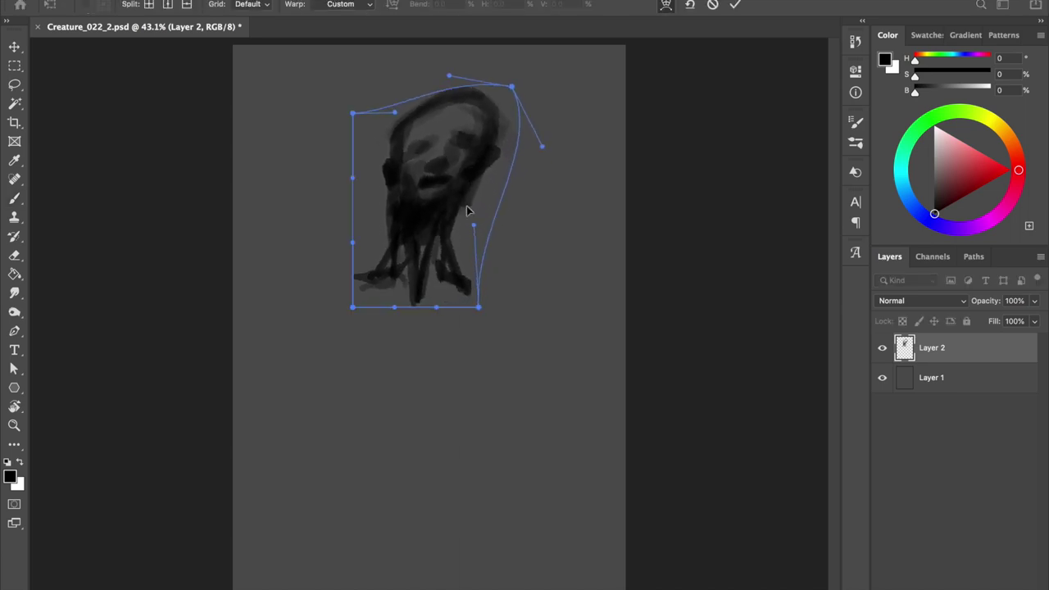
{"action": "key", "text": "Return"}
{"action": "key", "text": "e"}
{"action": "mouse_move", "coordinate": [426, 223]}
{"action": "left_mouse_down"}
{"action": "mouse_move", "coordinate": [431, 197]}
{"action": "mouse_move", "coordinate": [414, 209]}
{"action": "mouse_move", "coordinate": [432, 206]}
{"action": "mouse_move", "coordinate": [417, 219]}
{"action": "mouse_move", "coordinate": [398, 204]}
{"action": "mouse_move", "coordinate": [442, 191]}
{"action": "mouse_move", "coordinate": [419, 194]}
{"action": "mouse_move", "coordinate": [422, 185]}
{"action": "mouse_move", "coordinate": [442, 196]}
{"action": "left_mouse_up"}
{"action": "key", "text": "b"}
Step: Darken the mouth, chin, left side of the head and area near the right eye
{"action": "key", "text": "e"}
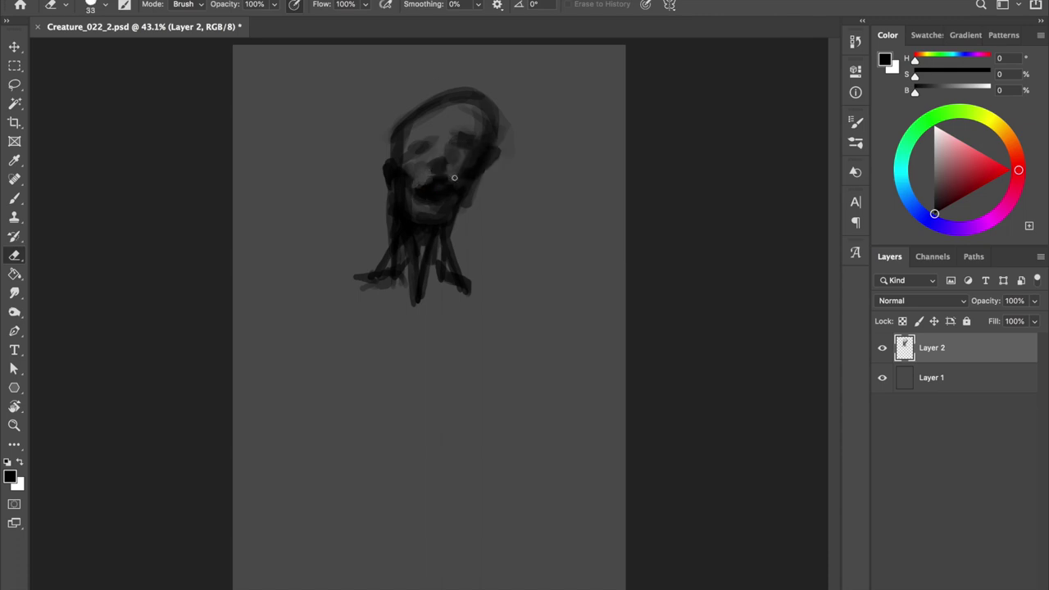
{"action": "key", "text": "b"}
{"action": "mouse_move", "coordinate": [436, 193]}
{"action": "left_mouse_down"}
{"action": "mouse_move", "coordinate": [428, 180]}
{"action": "mouse_move", "coordinate": [429, 205]}
{"action": "mouse_move", "coordinate": [409, 190]}
{"action": "mouse_move", "coordinate": [448, 212]}
{"action": "left_mouse_up"}
{"action": "key", "text": "e"}
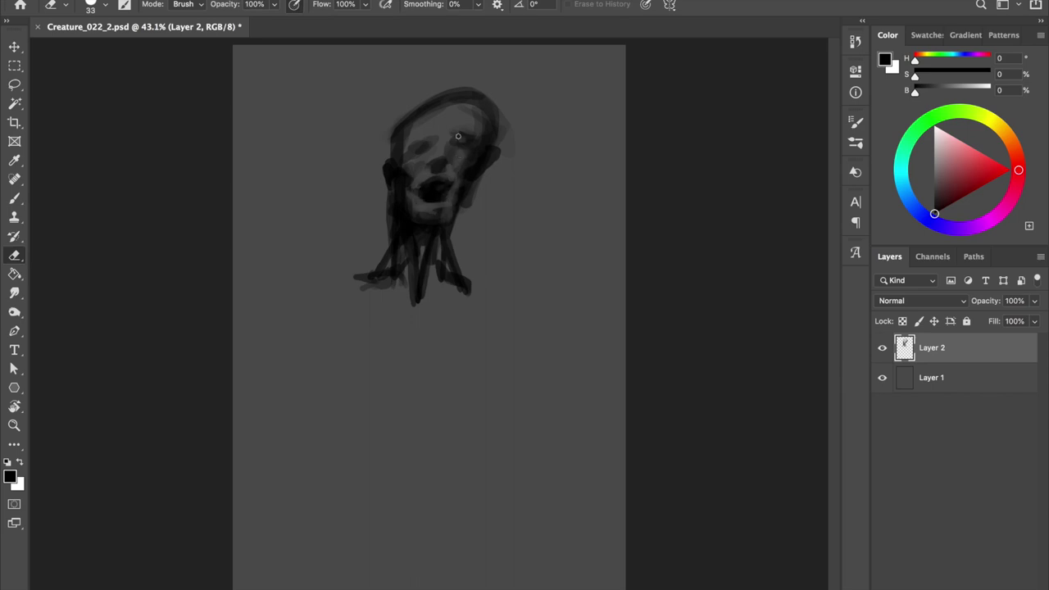
{"action": "key", "text": "b"}
{"action": "left_click_drag", "start_coordinate": [383, 161], "coordinate": [395, 195]}
{"action": "left_click_drag", "start_coordinate": [461, 136], "coordinate": [478, 148]}
{"action": "left_click_drag", "start_coordinate": [440, 193], "coordinate": [438, 204]}
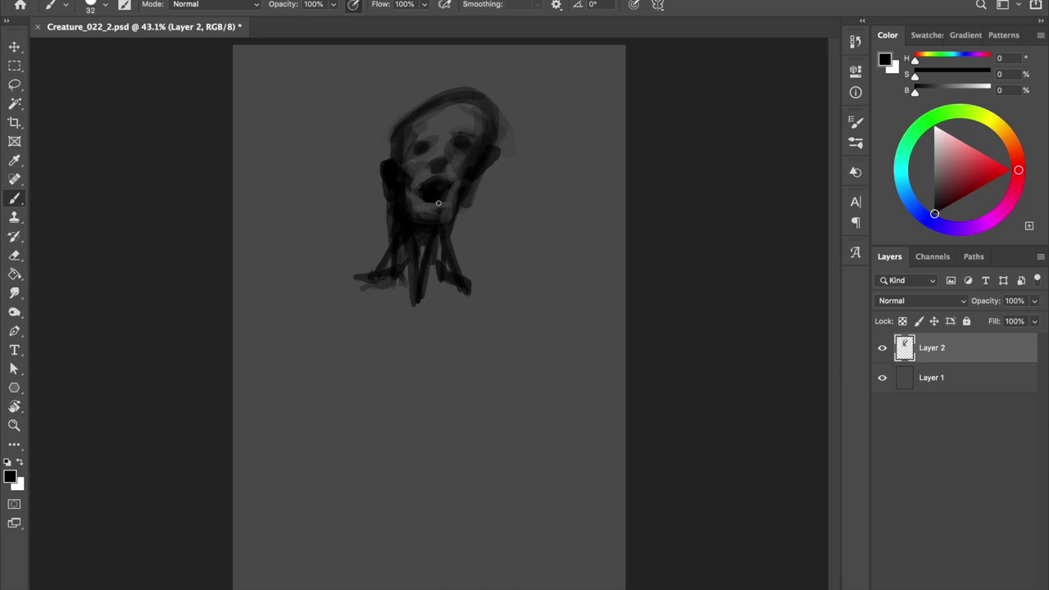
Step: Start another warp, cancel it, and toggle between eraser and brush
{"action": "key", "text": "ctrl+t"}
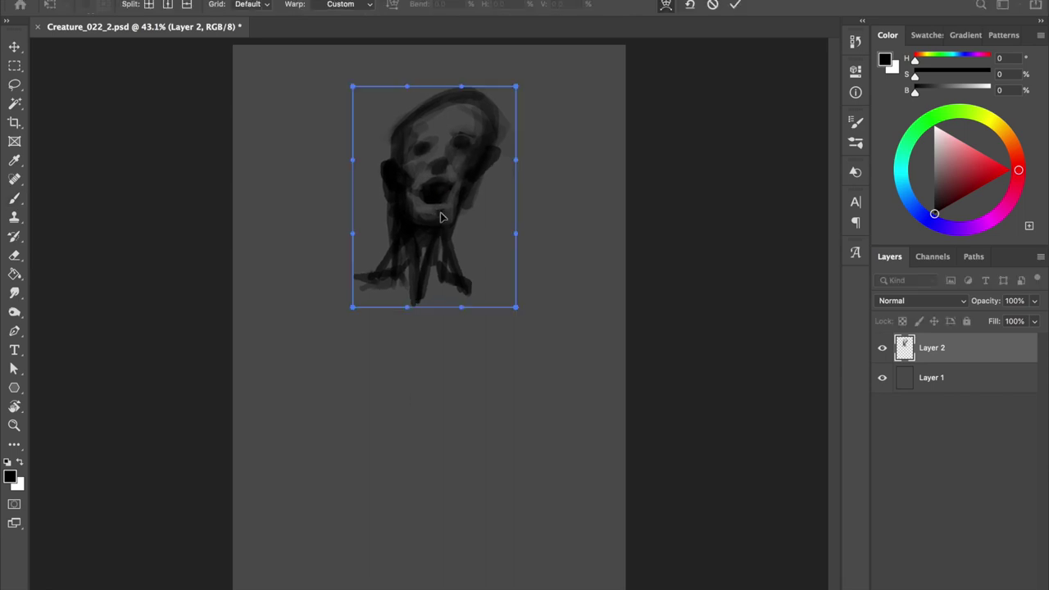
{"action": "key", "text": "Escape"}
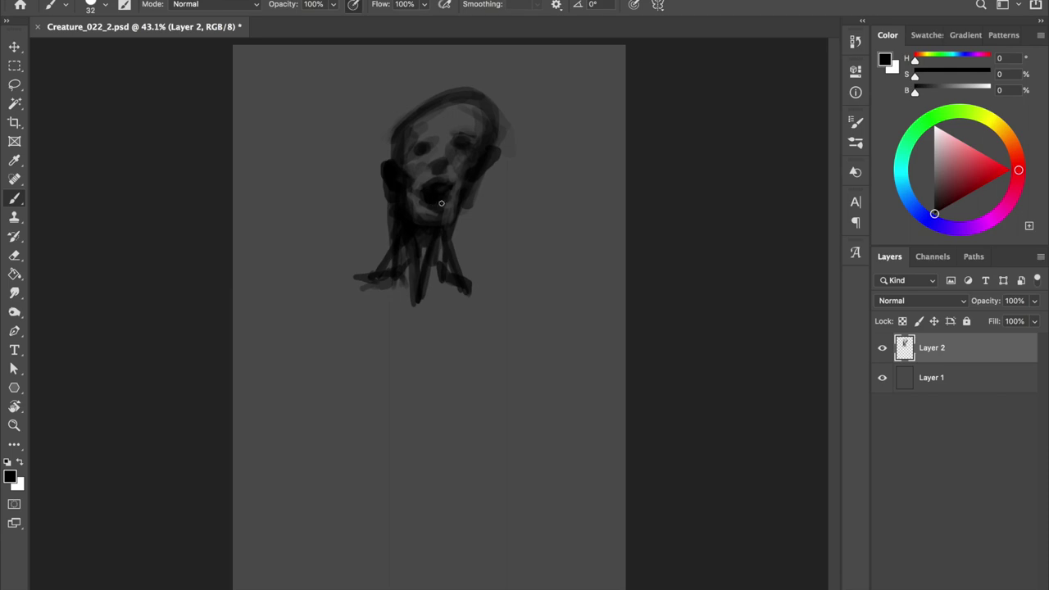
{"action": "key", "text": "e"}
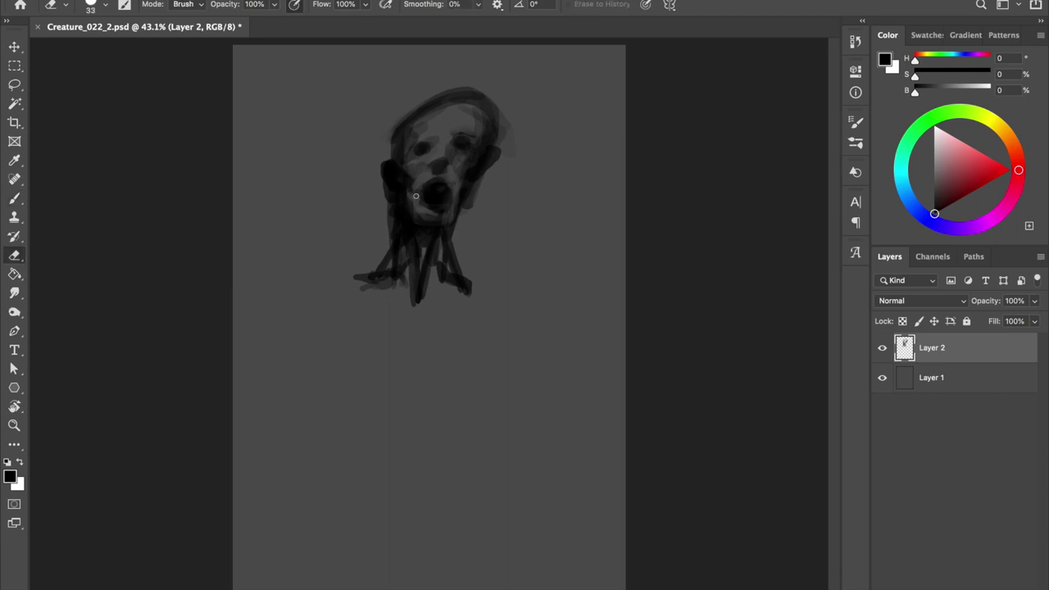
{"action": "key", "text": "b"}
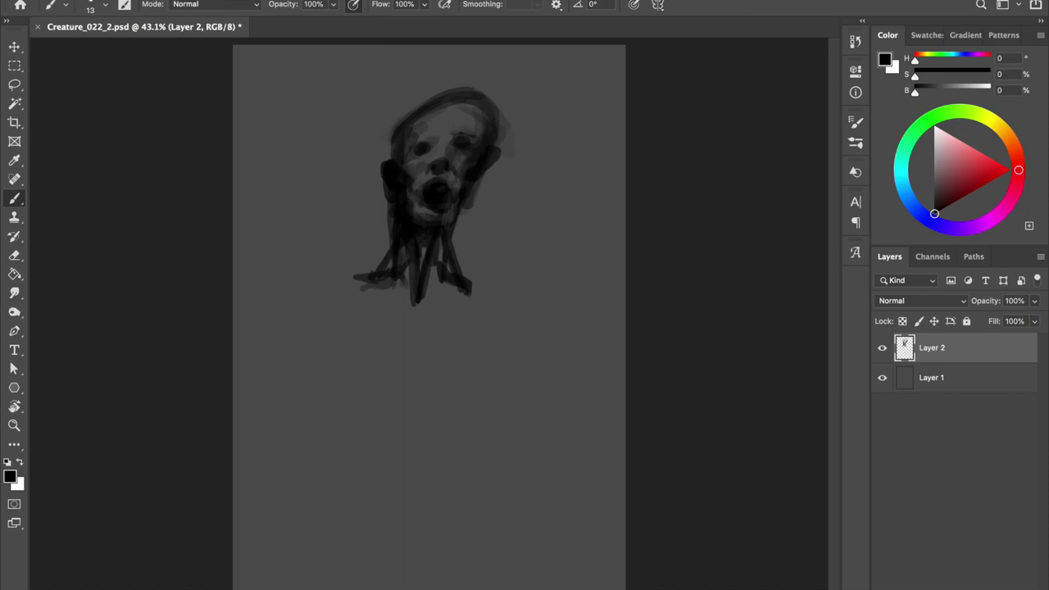
Step: Save, then lighten the dark strokes left of the neck, shrinking the eraser to ~14 px
{"action": "key", "text": "e"}
{"action": "key", "text": "ctrl+s"}
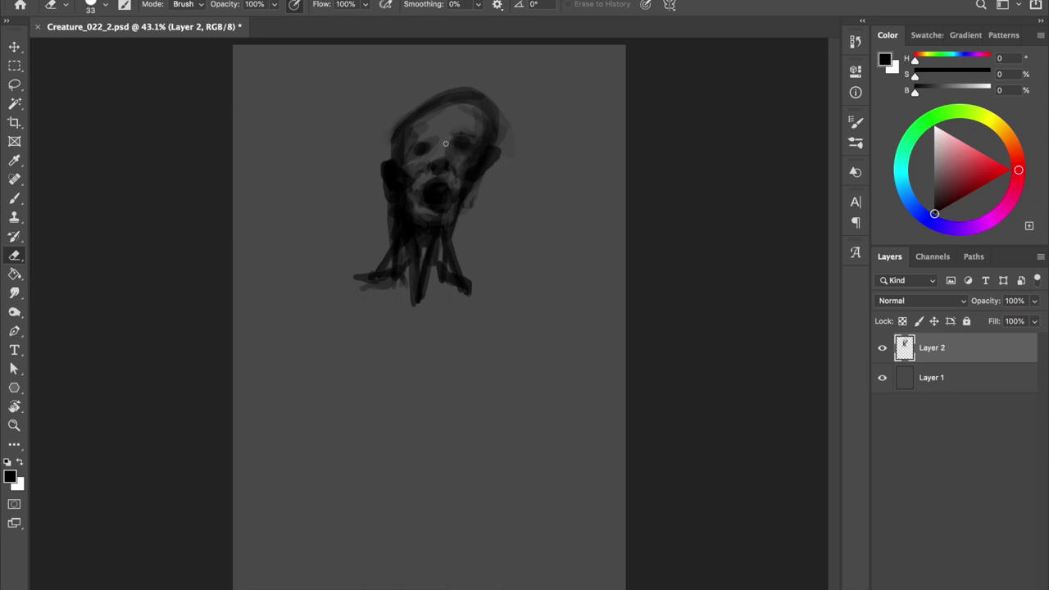
{"action": "key", "text": "b"}
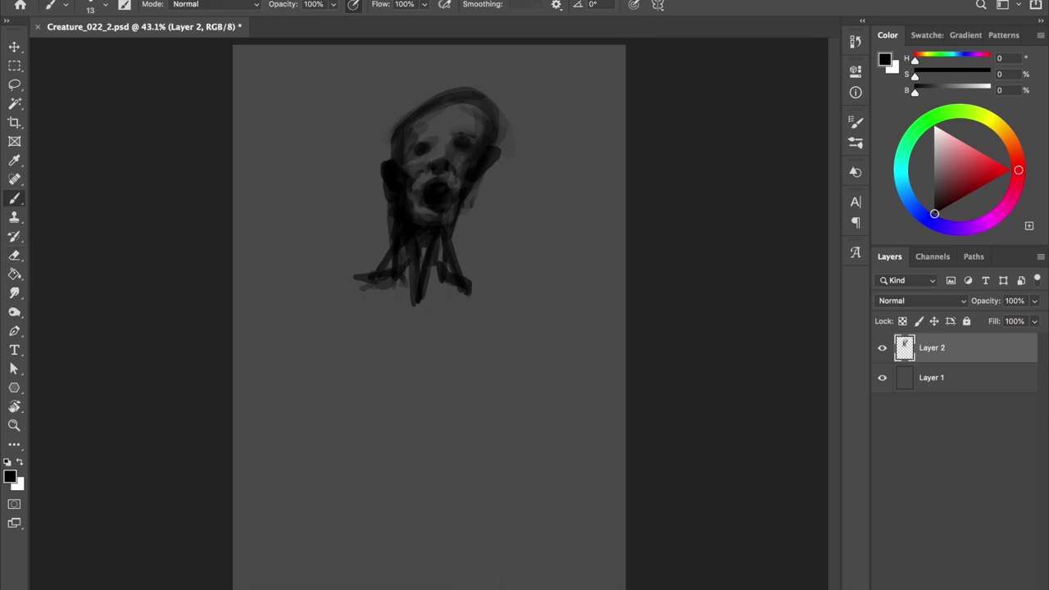
{"action": "left_click_drag", "start_coordinate": [440, 140], "coordinate": [468, 140], "text": "ctrl+alt"}
{"action": "key", "text": "e"}
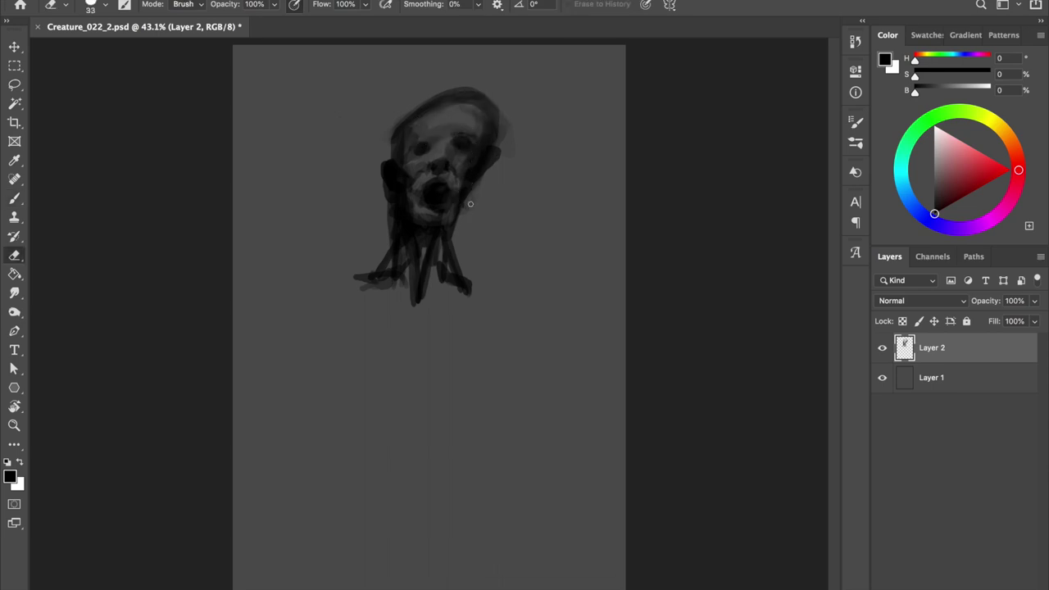
{"action": "left_click_drag", "start_coordinate": [381, 191], "coordinate": [382, 227]}
{"action": "left_click_drag", "start_coordinate": [437, 206], "coordinate": [445, 187], "text": "ctrl+alt"}
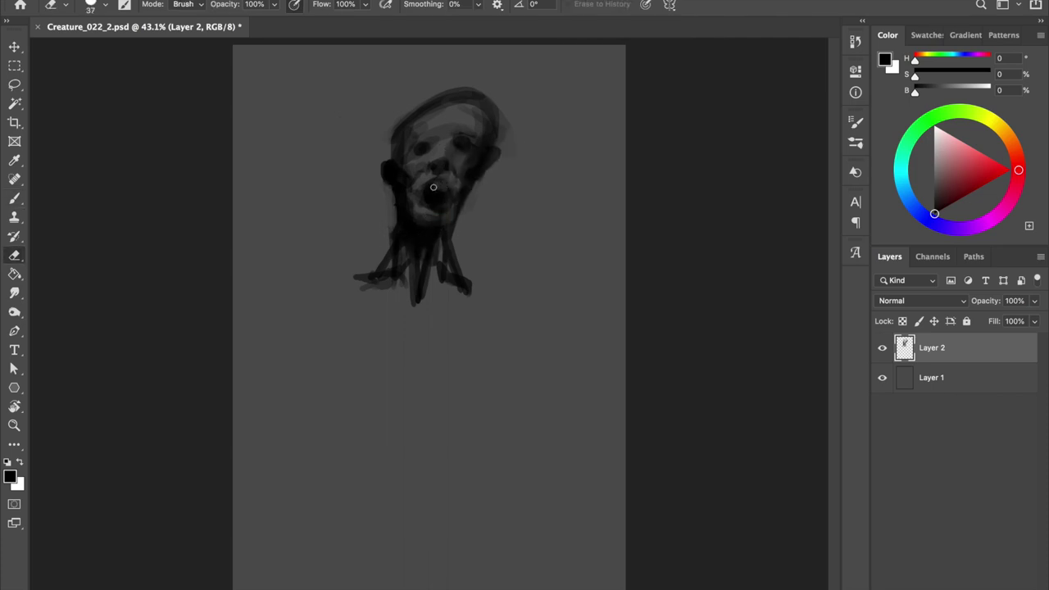
Step: Refine eye sockets and cheeks with ~51 px and ~18 px brushes, then save
{"action": "key", "text": "b"}
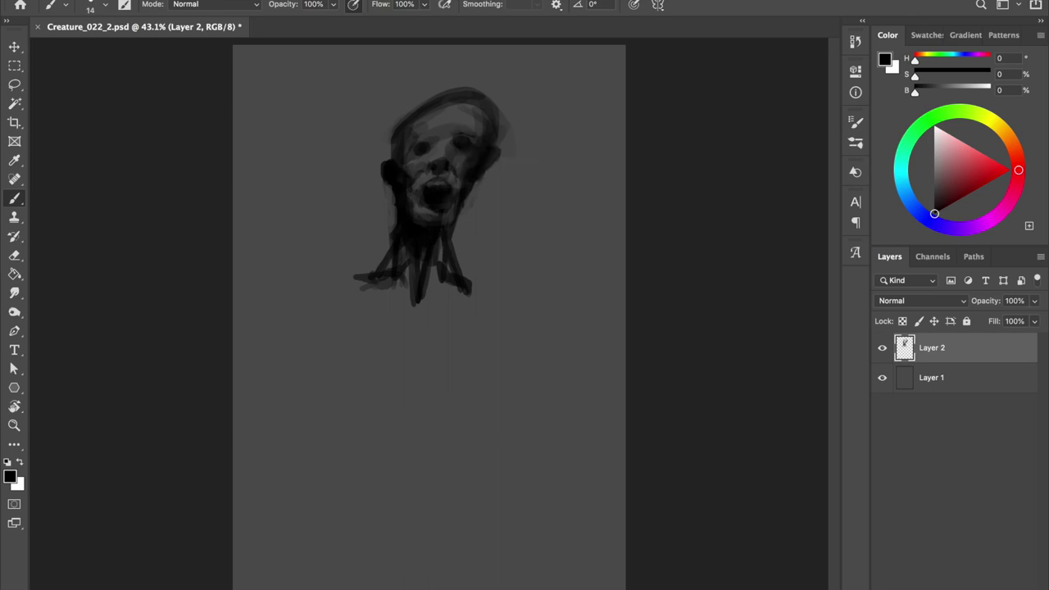
{"action": "left_click_drag", "start_coordinate": [440, 193], "coordinate": [449, 192], "text": "ctrl+alt"}
{"action": "key", "text": "e"}
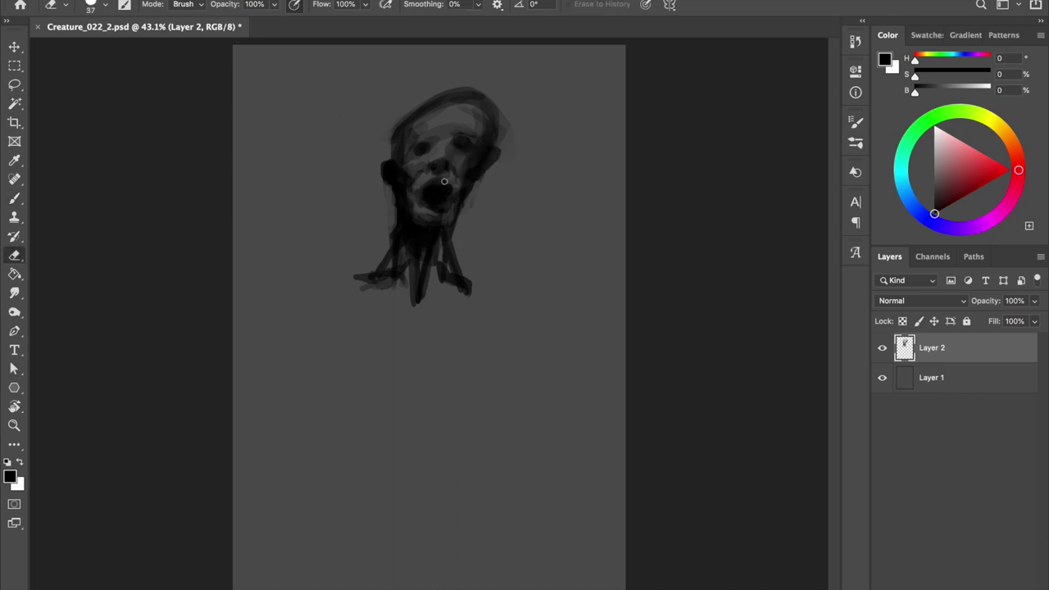
{"action": "key", "text": "b"}
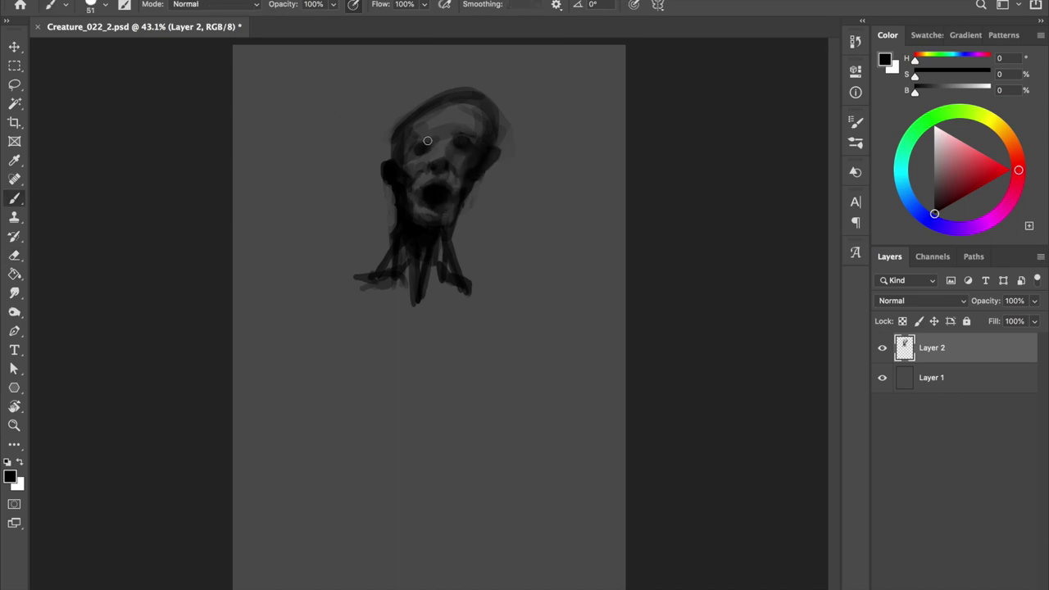
{"action": "left_click_drag", "start_coordinate": [432, 152], "coordinate": [427, 153], "text": "ctrl+alt"}
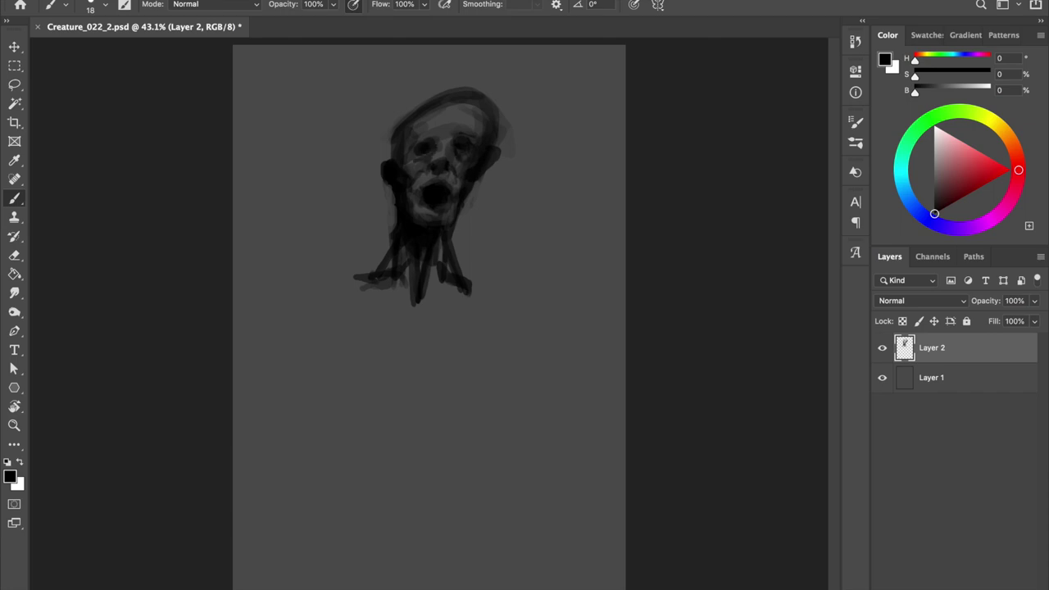
{"action": "key", "text": "e"}
{"action": "key", "text": "ctrl+s"}
{"action": "key", "text": "b"}
Step: Try a curved stroke right of the head and undo it
{"action": "left_click_drag", "start_coordinate": [492, 107], "coordinate": [529, 215]}
{"action": "key", "text": "ctrl+z"}
{"action": "left_click_drag", "start_coordinate": [500, 136], "coordinate": [517, 276]}
{"action": "key", "text": "ctrl+z"}
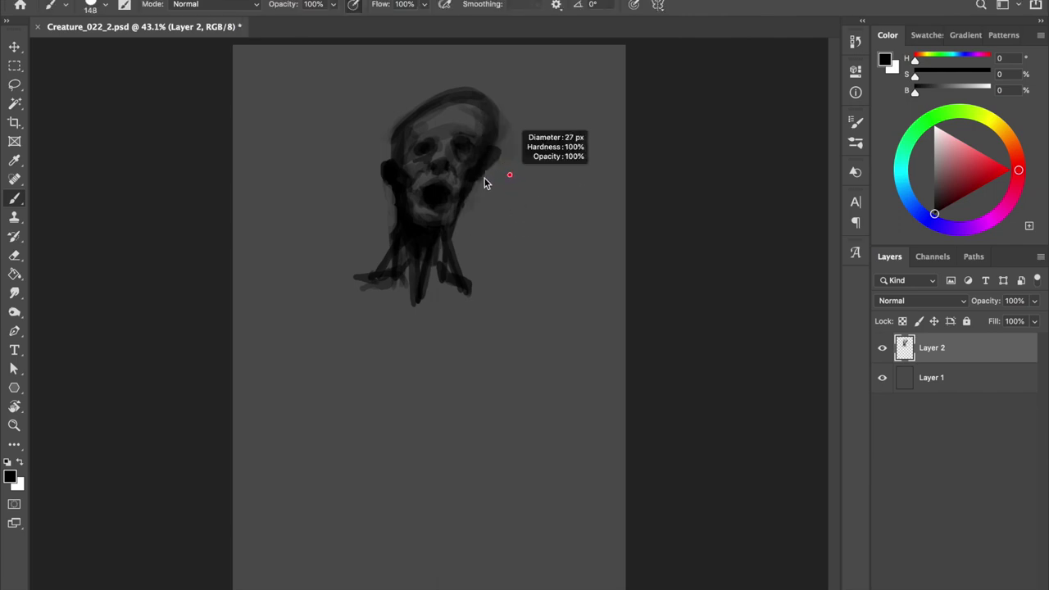
Step: Paint curved dark hair strands flowing right of the head, softening their lower ends
{"action": "left_click_drag", "start_coordinate": [492, 110], "coordinate": [529, 199]}
{"action": "mouse_move", "coordinate": [489, 164]}
{"action": "left_mouse_down"}
{"action": "mouse_move", "coordinate": [512, 194]}
{"action": "mouse_move", "coordinate": [503, 238]}
{"action": "mouse_move", "coordinate": [544, 266]}
{"action": "mouse_move", "coordinate": [538, 251]}
{"action": "left_mouse_up"}
{"action": "left_click_drag", "start_coordinate": [466, 193], "coordinate": [494, 246]}
{"action": "left_click_drag", "start_coordinate": [489, 174], "coordinate": [558, 279]}
{"action": "mouse_move", "coordinate": [499, 138]}
{"action": "left_mouse_down"}
{"action": "mouse_move", "coordinate": [541, 253]}
{"action": "mouse_move", "coordinate": [541, 286]}
{"action": "left_mouse_up"}
{"action": "key", "text": "e"}
{"action": "left_click_drag", "start_coordinate": [541, 246], "coordinate": [559, 278]}
{"action": "key", "text": "b"}
Step: Add more right-side hair ending in a curl and darken the hair top, using ~38–61 px brushes
{"action": "mouse_move", "coordinate": [508, 160]}
{"action": "left_mouse_down"}
{"action": "mouse_move", "coordinate": [533, 225]}
{"action": "mouse_move", "coordinate": [549, 223]}
{"action": "left_mouse_up"}
{"action": "left_click_drag", "start_coordinate": [499, 119], "coordinate": [516, 155]}
{"action": "mouse_move", "coordinate": [475, 100]}
{"action": "left_mouse_down"}
{"action": "mouse_move", "coordinate": [505, 223]}
{"action": "mouse_move", "coordinate": [490, 236]}
{"action": "left_mouse_up"}
{"action": "key", "text": "bracketright"}
{"action": "mouse_move", "coordinate": [411, 97]}
{"action": "left_mouse_down"}
{"action": "mouse_move", "coordinate": [431, 111]}
{"action": "mouse_move", "coordinate": [415, 135]}
{"action": "left_mouse_up"}
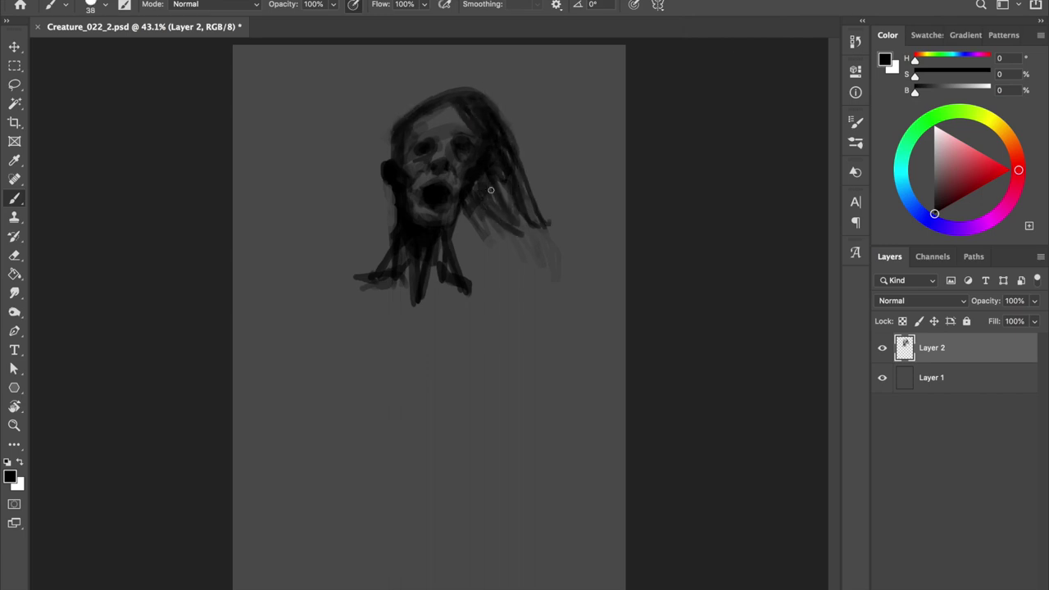
{"action": "left_click_drag", "start_coordinate": [491, 190], "coordinate": [508, 225]}
{"action": "key", "text": "bracketright"}
{"action": "key", "text": "bracketright"}
{"action": "left_click_drag", "start_coordinate": [501, 158], "coordinate": [516, 233]}
{"action": "left_click_drag", "start_coordinate": [482, 201], "coordinate": [530, 264]}
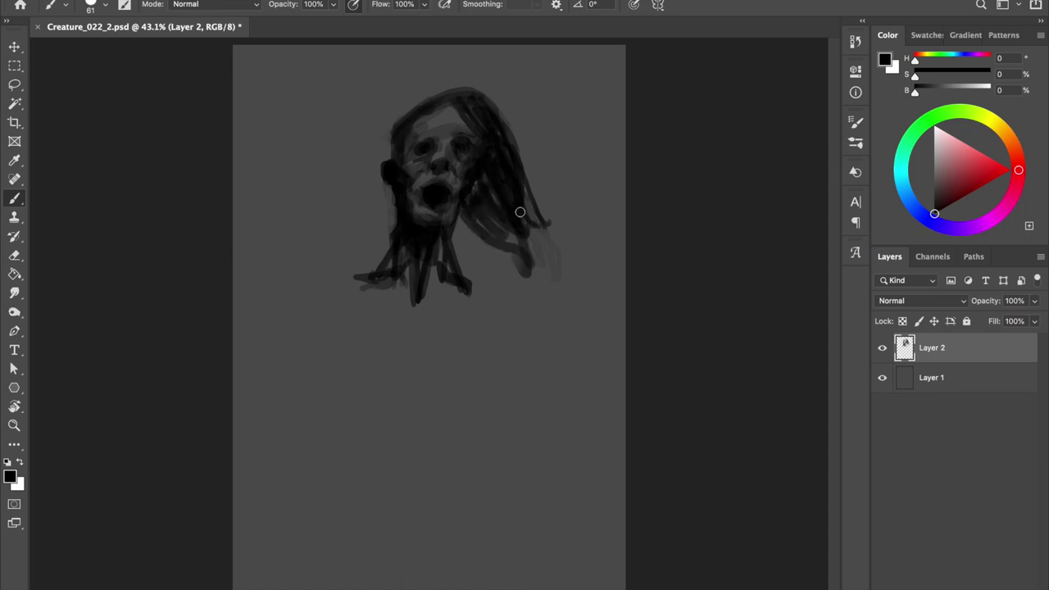
{"action": "left_click_drag", "start_coordinate": [536, 205], "coordinate": [533, 251]}
{"action": "mouse_move", "coordinate": [492, 217]}
{"action": "left_mouse_down"}
{"action": "mouse_move", "coordinate": [535, 253]}
{"action": "mouse_move", "coordinate": [540, 199]}
{"action": "mouse_move", "coordinate": [489, 234]}
{"action": "mouse_move", "coordinate": [494, 191]}
{"action": "mouse_move", "coordinate": [499, 267]}
{"action": "mouse_move", "coordinate": [510, 184]}
{"action": "mouse_move", "coordinate": [492, 233]}
{"action": "left_mouse_up"}
Step: Darken the neck between the hanging strands and shrink the brush
{"action": "key", "text": "e"}
{"action": "key", "text": "b"}
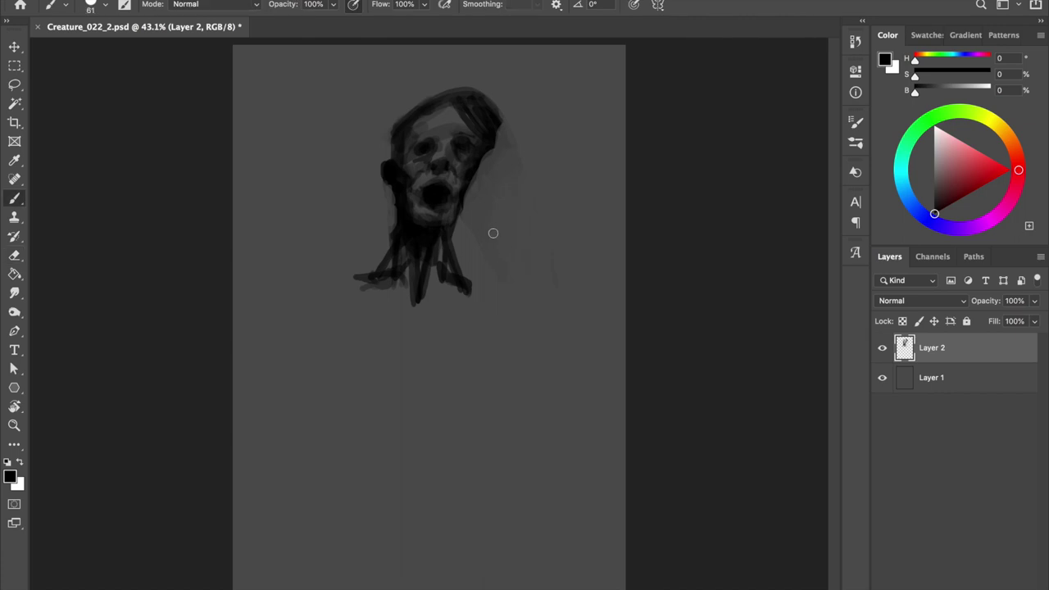
{"action": "left_click_drag", "start_coordinate": [396, 249], "coordinate": [355, 281]}
{"action": "key", "text": "bracketleft"}
{"action": "key", "text": "bracketleft"}
{"action": "key", "text": "bracketleft"}
Step: Sketch the shoulder line and both shoulders below the neck
{"action": "mouse_move", "coordinate": [332, 279]}
{"action": "left_mouse_down"}
{"action": "mouse_move", "coordinate": [416, 312]}
{"action": "mouse_move", "coordinate": [478, 296]}
{"action": "mouse_move", "coordinate": [514, 316]}
{"action": "left_mouse_up"}
{"action": "mouse_move", "coordinate": [390, 266]}
{"action": "left_mouse_down"}
{"action": "mouse_move", "coordinate": [326, 284]}
{"action": "mouse_move", "coordinate": [275, 324]}
{"action": "left_mouse_up"}
{"action": "left_click_drag", "start_coordinate": [284, 284], "coordinate": [270, 356]}
{"action": "left_click_drag", "start_coordinate": [340, 292], "coordinate": [293, 326]}
{"action": "mouse_move", "coordinate": [490, 288]}
{"action": "left_mouse_down"}
{"action": "mouse_move", "coordinate": [541, 321]}
{"action": "mouse_move", "coordinate": [551, 384]}
{"action": "left_mouse_up"}
{"action": "mouse_move", "coordinate": [491, 310]}
{"action": "left_mouse_down"}
{"action": "mouse_move", "coordinate": [537, 394]}
{"action": "mouse_move", "coordinate": [551, 385]}
{"action": "left_mouse_up"}
Step: Sketch the chest, its centre line and the lower torso outline
{"action": "left_click_drag", "start_coordinate": [501, 298], "coordinate": [525, 307]}
{"action": "left_click_drag", "start_coordinate": [326, 325], "coordinate": [293, 342]}
{"action": "mouse_move", "coordinate": [297, 329]}
{"action": "left_mouse_down"}
{"action": "mouse_move", "coordinate": [395, 315]}
{"action": "mouse_move", "coordinate": [516, 369]}
{"action": "left_mouse_up"}
{"action": "left_click_drag", "start_coordinate": [328, 316], "coordinate": [409, 296]}
{"action": "mouse_move", "coordinate": [295, 323]}
{"action": "left_mouse_down"}
{"action": "mouse_move", "coordinate": [336, 353]}
{"action": "mouse_move", "coordinate": [411, 373]}
{"action": "left_mouse_up"}
{"action": "left_click_drag", "start_coordinate": [409, 305], "coordinate": [413, 375]}
{"action": "mouse_move", "coordinate": [419, 351]}
{"action": "left_mouse_down"}
{"action": "mouse_move", "coordinate": [446, 378]}
{"action": "mouse_move", "coordinate": [500, 360]}
{"action": "left_mouse_up"}
Step: Shade the chest and shoulders with a larger brush using thick strokes
{"action": "key", "text": "bracketright"}
{"action": "key", "text": "bracketright"}
{"action": "key", "text": "bracketright"}
{"action": "left_click_drag", "start_coordinate": [410, 350], "coordinate": [504, 359]}
{"action": "mouse_move", "coordinate": [418, 373]}
{"action": "left_mouse_down"}
{"action": "mouse_move", "coordinate": [340, 364]}
{"action": "mouse_move", "coordinate": [401, 328]}
{"action": "left_mouse_up"}
{"action": "left_click_drag", "start_coordinate": [336, 344], "coordinate": [270, 352]}
{"action": "left_click_drag", "start_coordinate": [499, 344], "coordinate": [536, 377]}
{"action": "left_click_drag", "start_coordinate": [483, 303], "coordinate": [426, 365]}
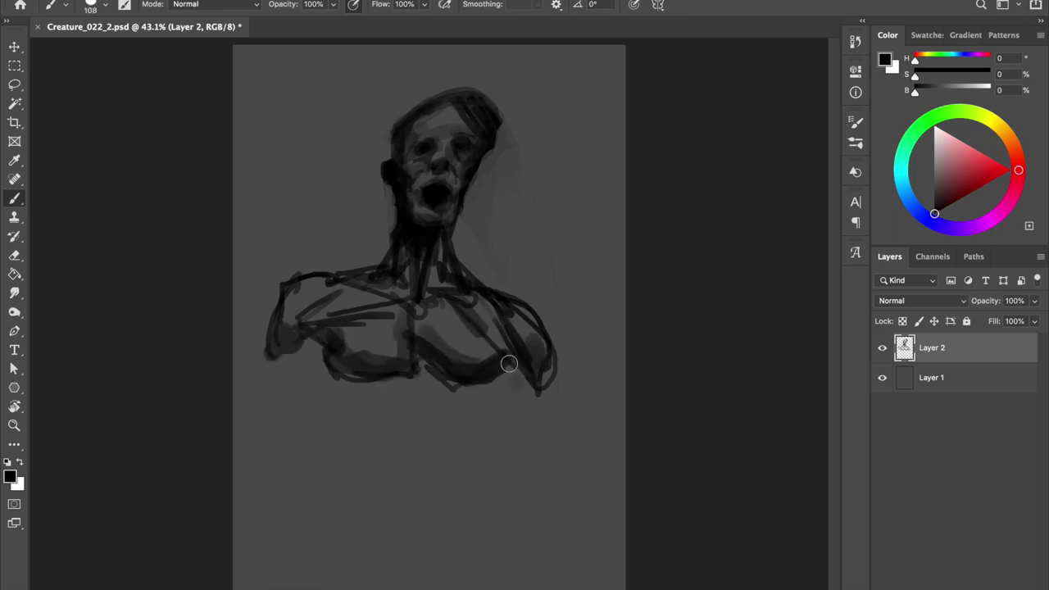
Step: Set the brush to 80 px and add a short dark stroke on the neck
{"action": "mouse_move", "coordinate": [452, 251]}
{"action": "left_mouse_down"}
{"action": "mouse_move", "coordinate": [470, 178]}
{"action": "mouse_move", "coordinate": [467, 120]}
{"action": "left_mouse_up"}
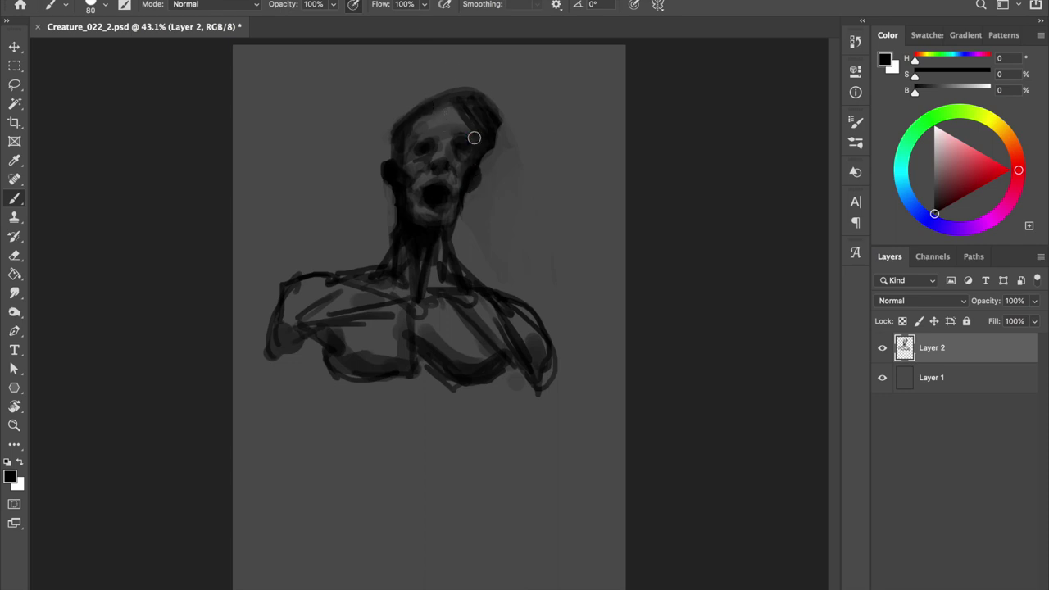
{"action": "key", "text": "e"}
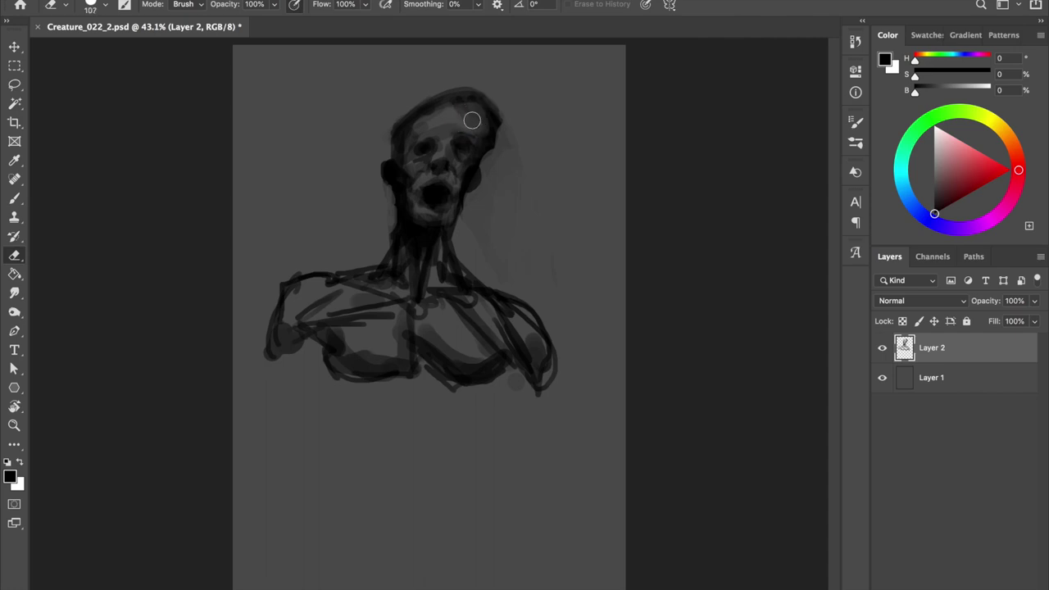
{"action": "key", "text": "b"}
{"action": "left_click_drag", "start_coordinate": [458, 213], "coordinate": [455, 238]}
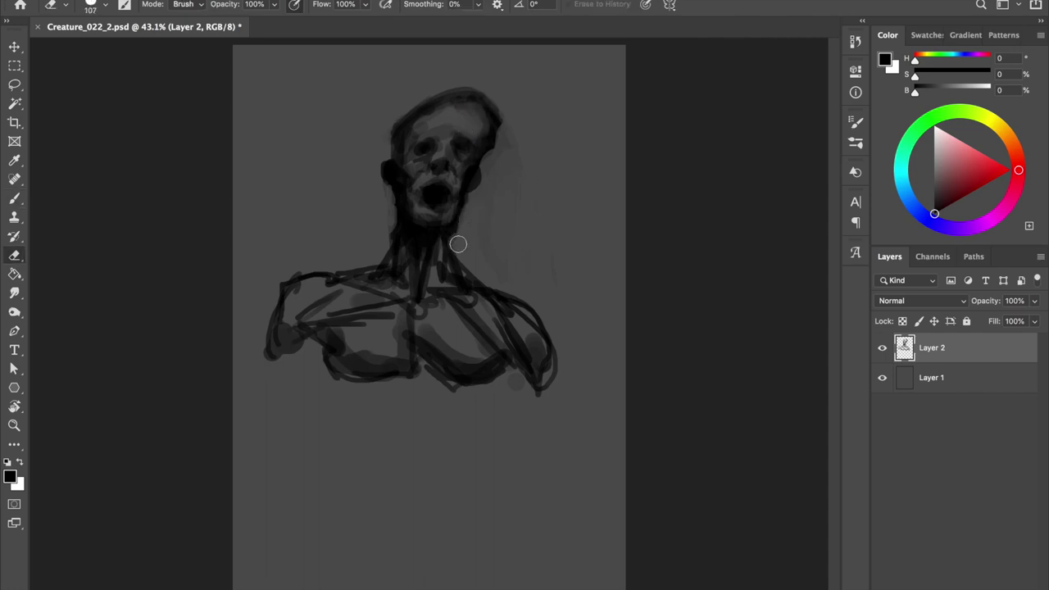
{"action": "left_click_drag", "start_coordinate": [394, 308], "coordinate": [401, 316]}
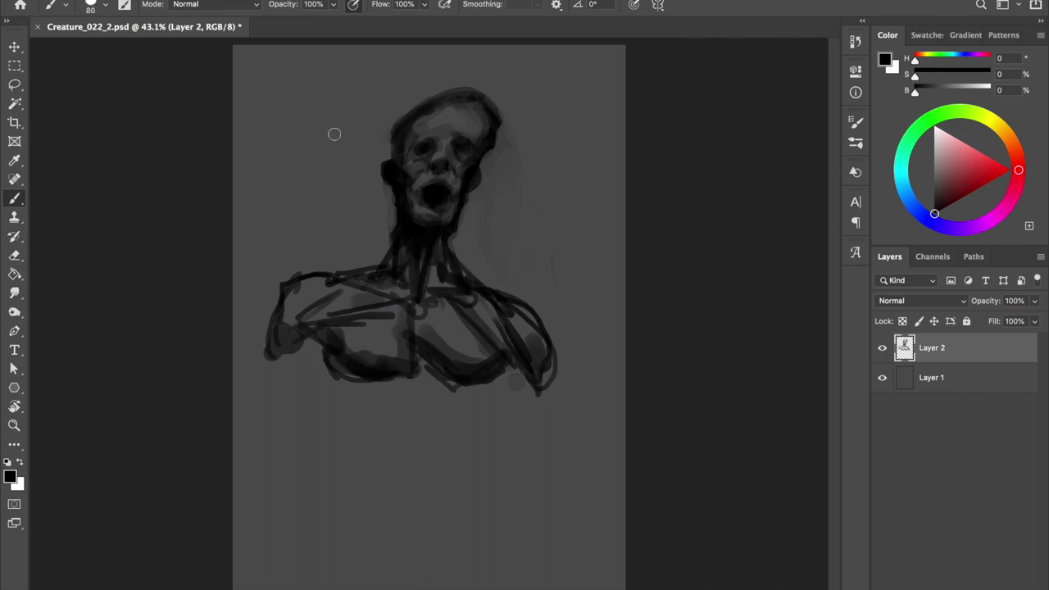
Step: Draw both arms hanging from the shoulders, undoing the extra left arm strokes
{"action": "left_click_drag", "start_coordinate": [311, 335], "coordinate": [272, 429]}
{"action": "mouse_move", "coordinate": [270, 344]}
{"action": "left_mouse_down"}
{"action": "mouse_move", "coordinate": [246, 436]}
{"action": "mouse_move", "coordinate": [273, 416]}
{"action": "left_mouse_up"}
{"action": "left_click_drag", "start_coordinate": [513, 369], "coordinate": [533, 456]}
{"action": "mouse_move", "coordinate": [538, 383]}
{"action": "left_mouse_down"}
{"action": "mouse_move", "coordinate": [554, 480]}
{"action": "mouse_move", "coordinate": [573, 485]}
{"action": "left_mouse_up"}
{"action": "left_click_drag", "start_coordinate": [547, 361], "coordinate": [576, 437]}
{"action": "mouse_move", "coordinate": [267, 345]}
{"action": "left_mouse_down"}
{"action": "mouse_move", "coordinate": [244, 436]}
{"action": "mouse_move", "coordinate": [243, 501]}
{"action": "left_mouse_up"}
{"action": "left_click_drag", "start_coordinate": [276, 424], "coordinate": [281, 488]}
{"action": "key", "text": "ctrl+z"}
{"action": "key", "text": "ctrl+z"}
{"action": "key", "text": "ctrl+z"}
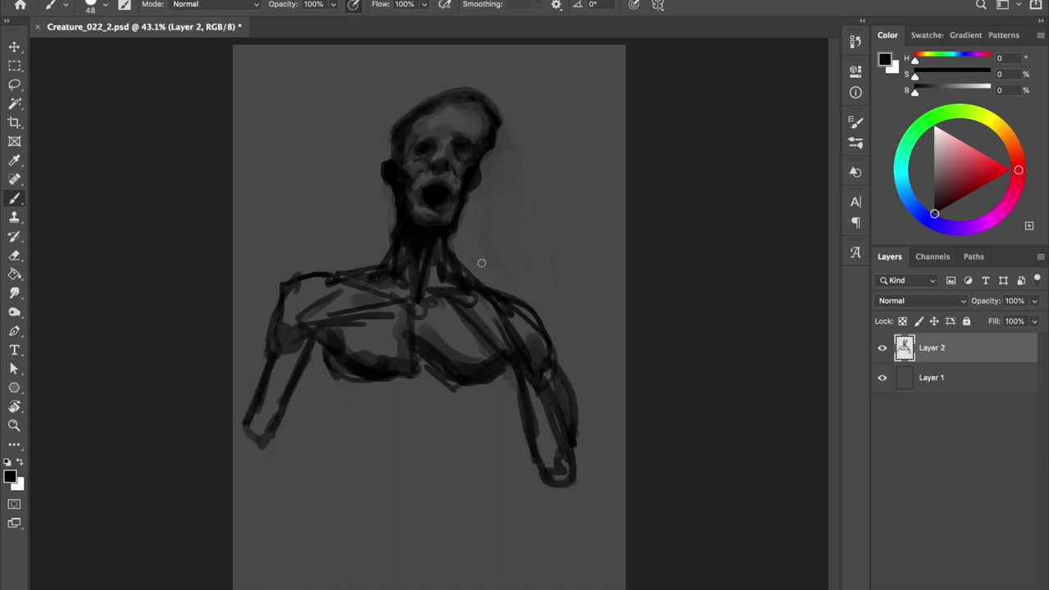
Step: Warp the figure to pull its bottom-left and bottom-right sides inward
{"action": "key", "text": "ctrl+t"}
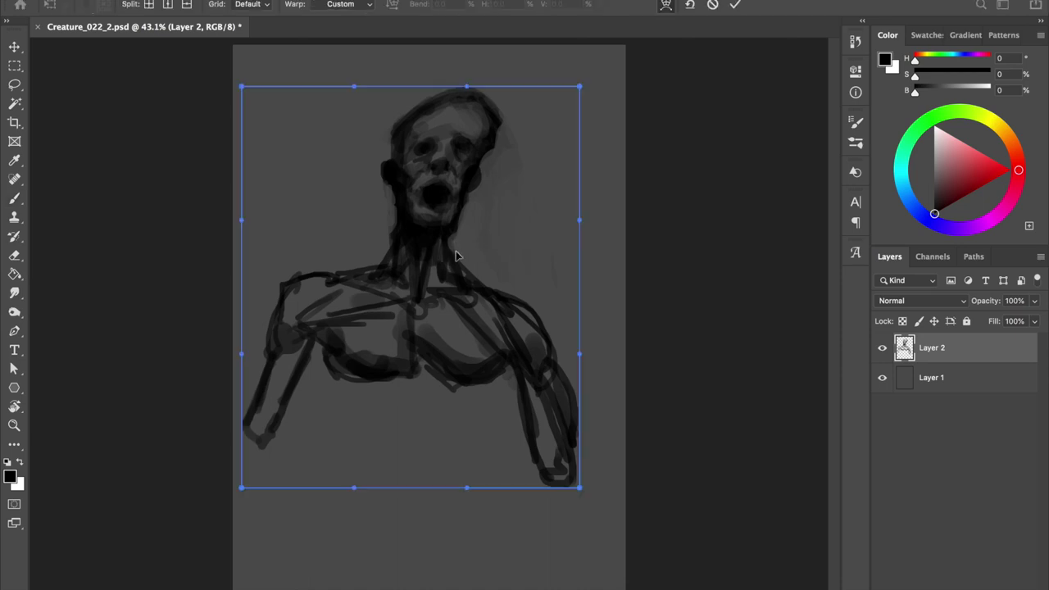
{"action": "left_click_drag", "start_coordinate": [264, 413], "coordinate": [318, 443]}
{"action": "left_click_drag", "start_coordinate": [579, 488], "coordinate": [520, 487]}
{"action": "key", "text": "Return"}
Step: With a 15 px brush, draw thin lines tracing the left arm to the canvas bottom
{"action": "key", "text": "b"}
{"action": "key", "text": "bracketleft"}
{"action": "key", "text": "bracketleft"}
{"action": "key", "text": "bracketleft"}
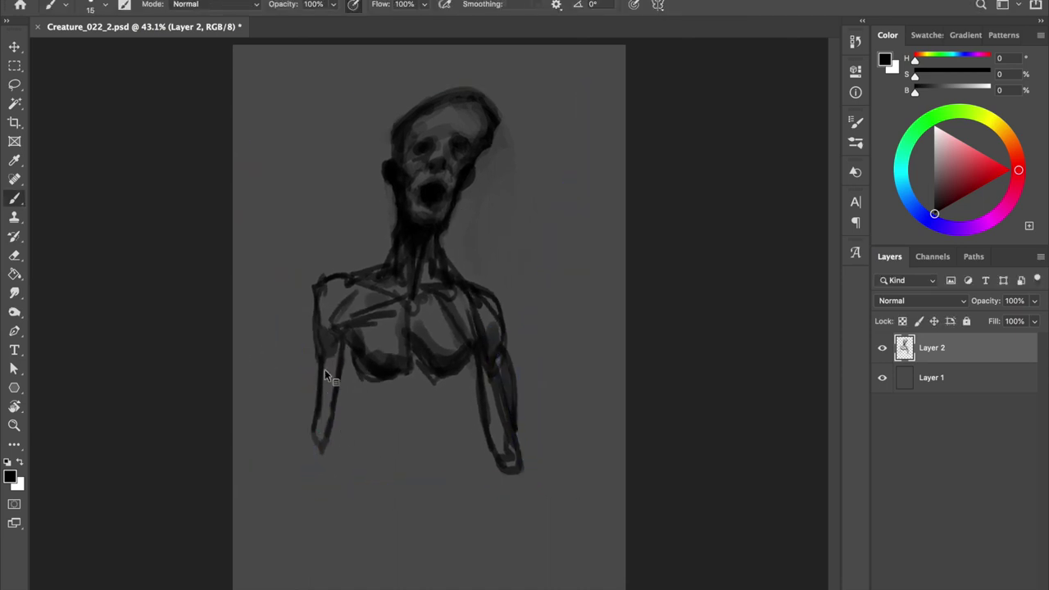
{"action": "left_click_drag", "start_coordinate": [317, 375], "coordinate": [302, 436]}
{"action": "key", "text": "ctrl+z"}
{"action": "left_click_drag", "start_coordinate": [311, 356], "coordinate": [316, 460]}
{"action": "mouse_move", "coordinate": [316, 344]}
{"action": "left_mouse_down"}
{"action": "mouse_move", "coordinate": [292, 456]}
{"action": "mouse_move", "coordinate": [306, 583]}
{"action": "left_mouse_up"}
{"action": "left_click_drag", "start_coordinate": [328, 432], "coordinate": [318, 566]}
{"action": "left_click_drag", "start_coordinate": [321, 464], "coordinate": [328, 571]}
Step: Extend the right arm to the canvas bottom, shade the forearms and sketch the abdomen
{"action": "mouse_move", "coordinate": [515, 431]}
{"action": "left_mouse_down"}
{"action": "mouse_move", "coordinate": [529, 586]}
{"action": "mouse_move", "coordinate": [506, 586]}
{"action": "left_mouse_up"}
{"action": "left_click_drag", "start_coordinate": [501, 452], "coordinate": [511, 472]}
{"action": "mouse_move", "coordinate": [318, 419]}
{"action": "left_mouse_down"}
{"action": "mouse_move", "coordinate": [308, 480]}
{"action": "mouse_move", "coordinate": [318, 557]}
{"action": "left_mouse_up"}
{"action": "left_click_drag", "start_coordinate": [515, 471], "coordinate": [508, 585]}
{"action": "left_click_drag", "start_coordinate": [477, 367], "coordinate": [454, 402]}
{"action": "mouse_move", "coordinate": [357, 380]}
{"action": "left_mouse_down"}
{"action": "mouse_move", "coordinate": [367, 431]}
{"action": "mouse_move", "coordinate": [357, 448]}
{"action": "mouse_move", "coordinate": [391, 509]}
{"action": "mouse_move", "coordinate": [439, 488]}
{"action": "mouse_move", "coordinate": [461, 400]}
{"action": "left_mouse_up"}
Step: Hatch-shade the chest and torso, outline the abdomen with brush size 29, and save
{"action": "left_click_drag", "start_coordinate": [384, 388], "coordinate": [363, 410]}
{"action": "left_click_drag", "start_coordinate": [455, 373], "coordinate": [440, 396]}
{"action": "left_click_drag", "start_coordinate": [464, 377], "coordinate": [457, 415]}
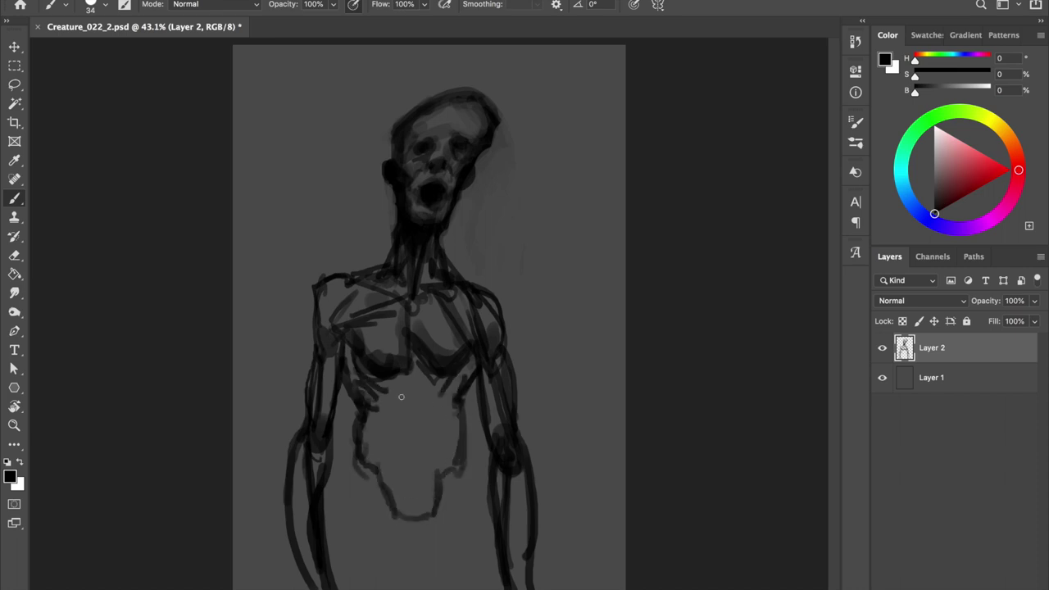
{"action": "mouse_move", "coordinate": [383, 413]}
{"action": "left_mouse_down"}
{"action": "mouse_move", "coordinate": [426, 390]}
{"action": "mouse_move", "coordinate": [449, 458]}
{"action": "mouse_move", "coordinate": [393, 464]}
{"action": "left_mouse_up"}
{"action": "key", "text": "bracketright"}
{"action": "key", "text": "bracketright"}
{"action": "key", "text": "bracketright"}
{"action": "key", "text": "bracketleft"}
{"action": "key", "text": "bracketleft"}
{"action": "key", "text": "bracketleft"}
{"action": "key", "text": "bracketright"}
{"action": "key", "text": "bracketright"}
{"action": "key", "text": "bracketright"}
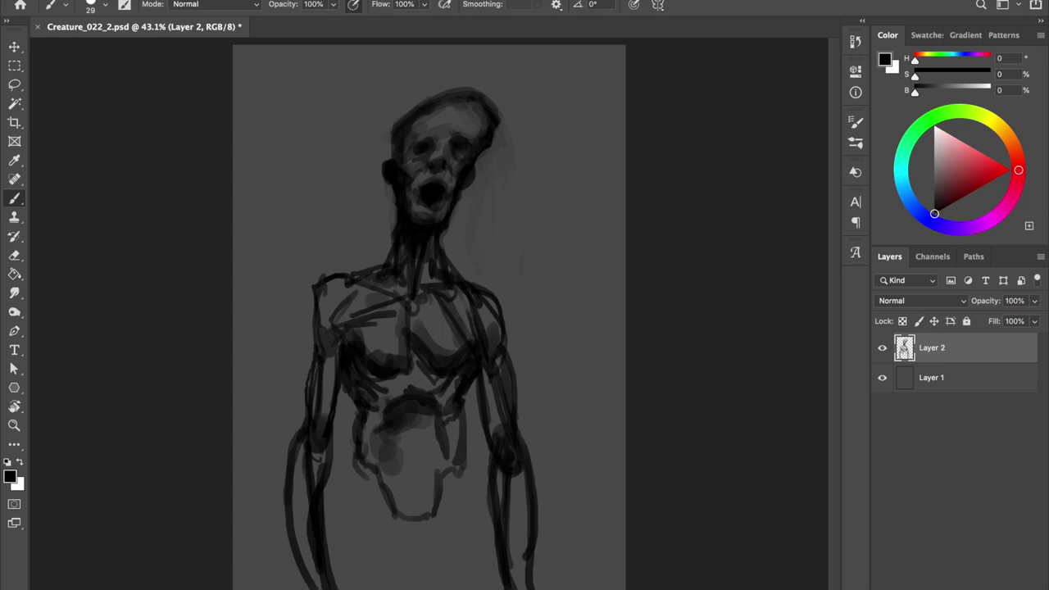
{"action": "mouse_move", "coordinate": [443, 441]}
{"action": "left_mouse_down"}
{"action": "mouse_move", "coordinate": [385, 439]}
{"action": "mouse_move", "coordinate": [412, 483]}
{"action": "left_mouse_up"}
{"action": "key", "text": "e"}
{"action": "mouse_move", "coordinate": [414, 437]}
{"action": "left_mouse_down"}
{"action": "mouse_move", "coordinate": [382, 426]}
{"action": "mouse_move", "coordinate": [452, 456]}
{"action": "left_mouse_up"}
{"action": "key", "text": "b"}
{"action": "key", "text": "ctrl+s"}
Step: Refine the chest with dark strokes and eraser lightening near the collarbone, then save
{"action": "left_click_drag", "start_coordinate": [434, 338], "coordinate": [369, 324]}
{"action": "key", "text": "e"}
{"action": "left_click_drag", "start_coordinate": [451, 333], "coordinate": [464, 304]}
{"action": "key", "text": "b"}
{"action": "left_click_drag", "start_coordinate": [374, 304], "coordinate": [356, 297]}
{"action": "left_click_drag", "start_coordinate": [473, 309], "coordinate": [445, 300]}
{"action": "key", "text": "e"}
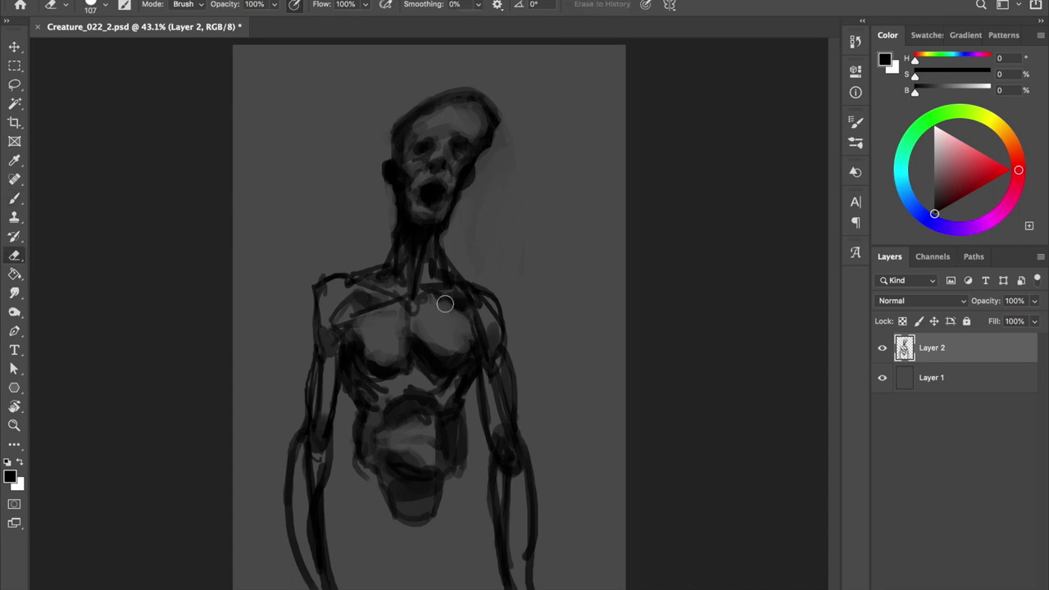
{"action": "left_click_drag", "start_coordinate": [381, 295], "coordinate": [417, 295]}
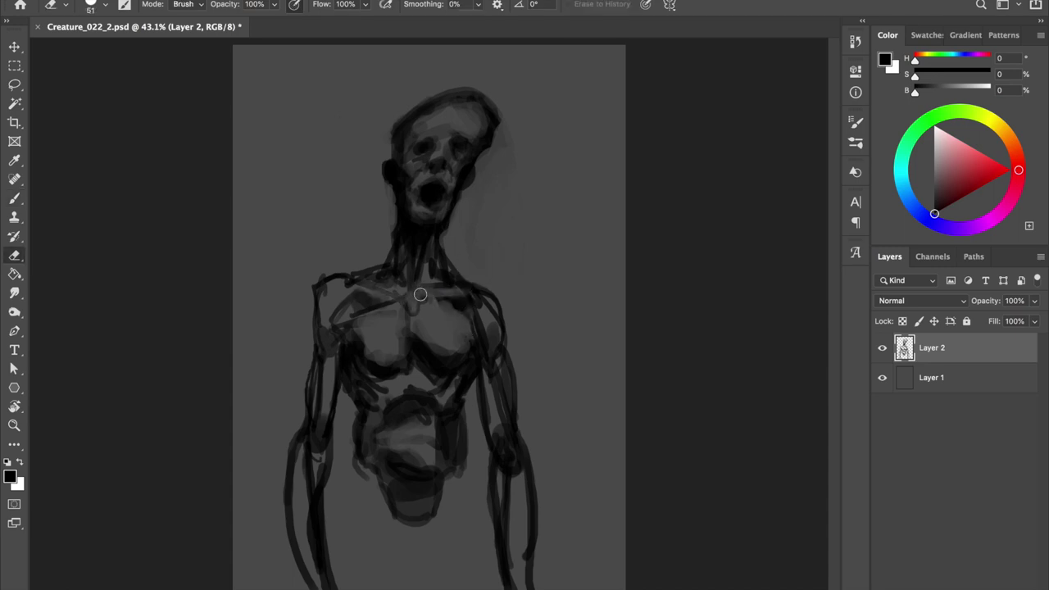
{"action": "key", "text": "b"}
{"action": "key", "text": "ctrl+s"}
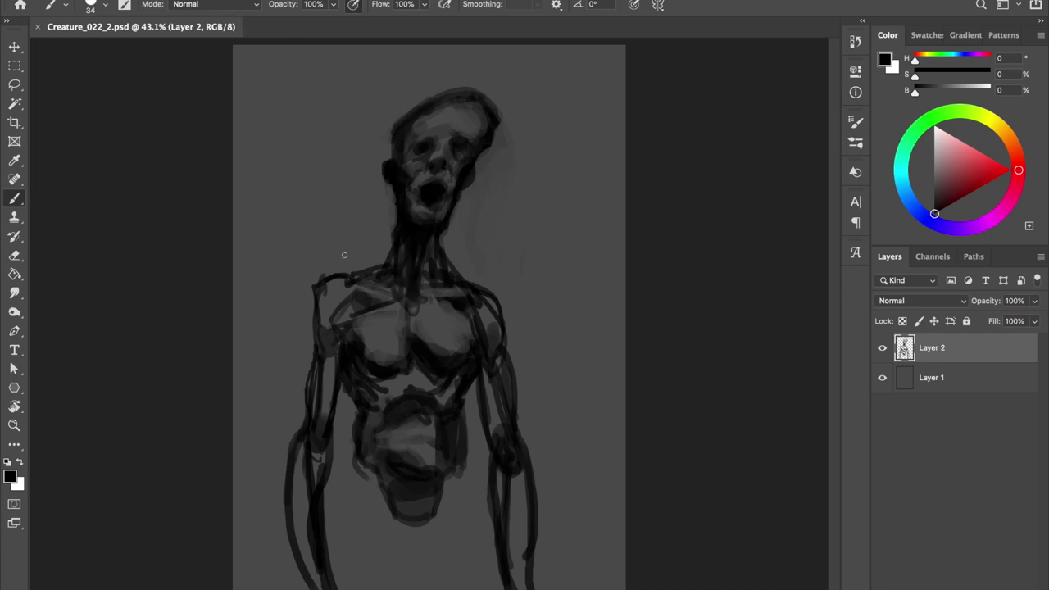
Step: Draw the legs, pelvis and inner thighs down to the canvas bottom
{"action": "left_click_drag", "start_coordinate": [362, 465], "coordinate": [358, 586]}
{"action": "mouse_move", "coordinate": [464, 587]}
{"action": "left_mouse_down"}
{"action": "mouse_move", "coordinate": [447, 473]}
{"action": "mouse_move", "coordinate": [428, 506]}
{"action": "left_mouse_up"}
{"action": "mouse_move", "coordinate": [379, 463]}
{"action": "left_mouse_down"}
{"action": "mouse_move", "coordinate": [413, 544]}
{"action": "mouse_move", "coordinate": [416, 588]}
{"action": "left_mouse_up"}
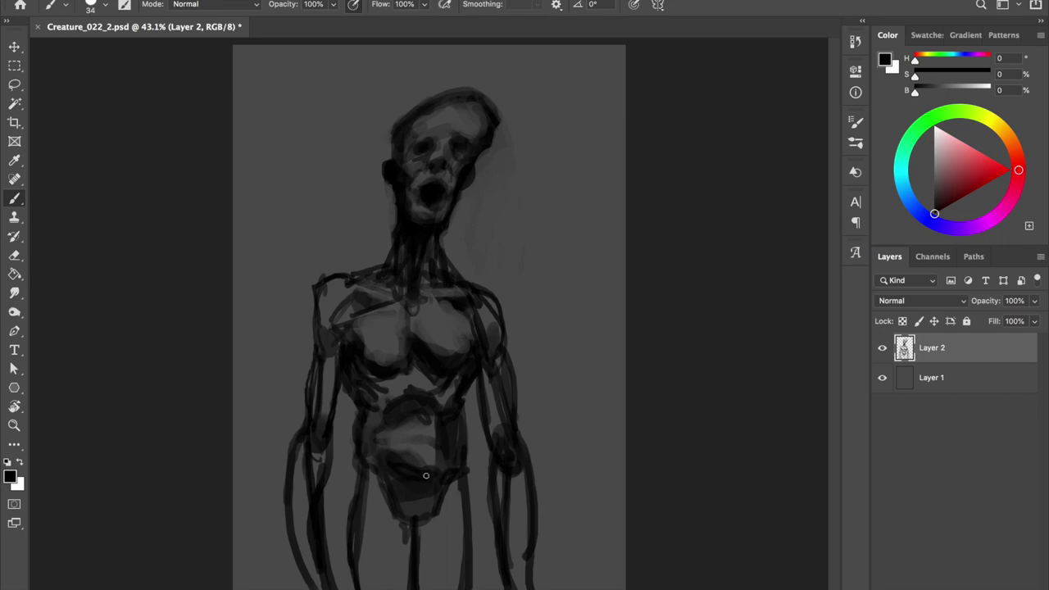
{"action": "left_click_drag", "start_coordinate": [390, 508], "coordinate": [395, 588]}
{"action": "left_click_drag", "start_coordinate": [379, 475], "coordinate": [398, 588]}
{"action": "left_click_drag", "start_coordinate": [449, 493], "coordinate": [418, 587]}
{"action": "left_click_drag", "start_coordinate": [388, 507], "coordinate": [403, 541]}
Step: Shade the thighs, the gap between them and the outer left leg with a larger brush
{"action": "key", "text": "bracketright"}
{"action": "mouse_move", "coordinate": [409, 587]}
{"action": "left_mouse_down"}
{"action": "mouse_move", "coordinate": [423, 508]}
{"action": "mouse_move", "coordinate": [369, 586]}
{"action": "mouse_move", "coordinate": [372, 521]}
{"action": "left_mouse_up"}
{"action": "left_click_drag", "start_coordinate": [459, 588], "coordinate": [446, 518]}
{"action": "key", "text": "bracketright"}
{"action": "key", "text": "bracketright"}
{"action": "key", "text": "bracketright"}
{"action": "left_click_drag", "start_coordinate": [450, 588], "coordinate": [459, 484]}
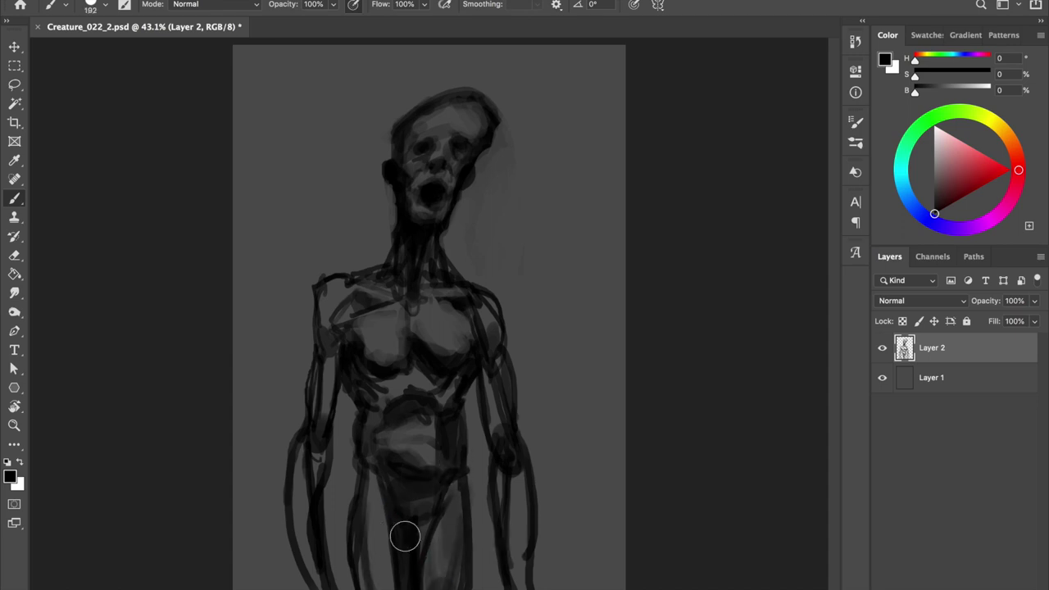
{"action": "left_click_drag", "start_coordinate": [426, 586], "coordinate": [419, 520]}
{"action": "mouse_move", "coordinate": [303, 475]}
{"action": "left_mouse_down"}
{"action": "mouse_move", "coordinate": [318, 576]}
{"action": "mouse_move", "coordinate": [304, 496]}
{"action": "mouse_move", "coordinate": [326, 470]}
{"action": "mouse_move", "coordinate": [328, 524]}
{"action": "left_mouse_up"}
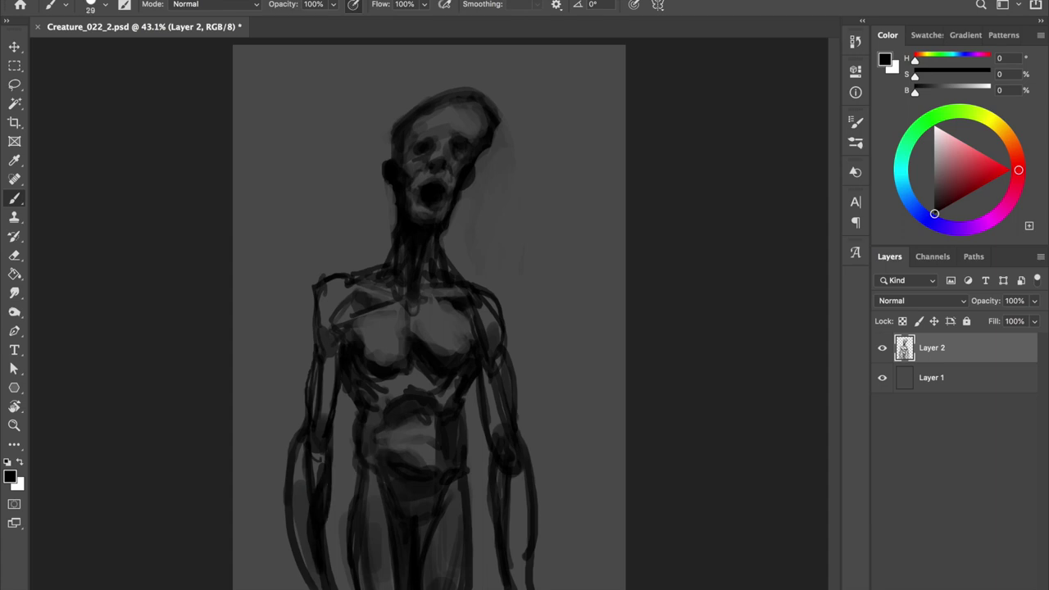
Step: Set the brush to size 34 and add subtle marks on the left shoulder and chest
{"action": "key", "text": "e"}
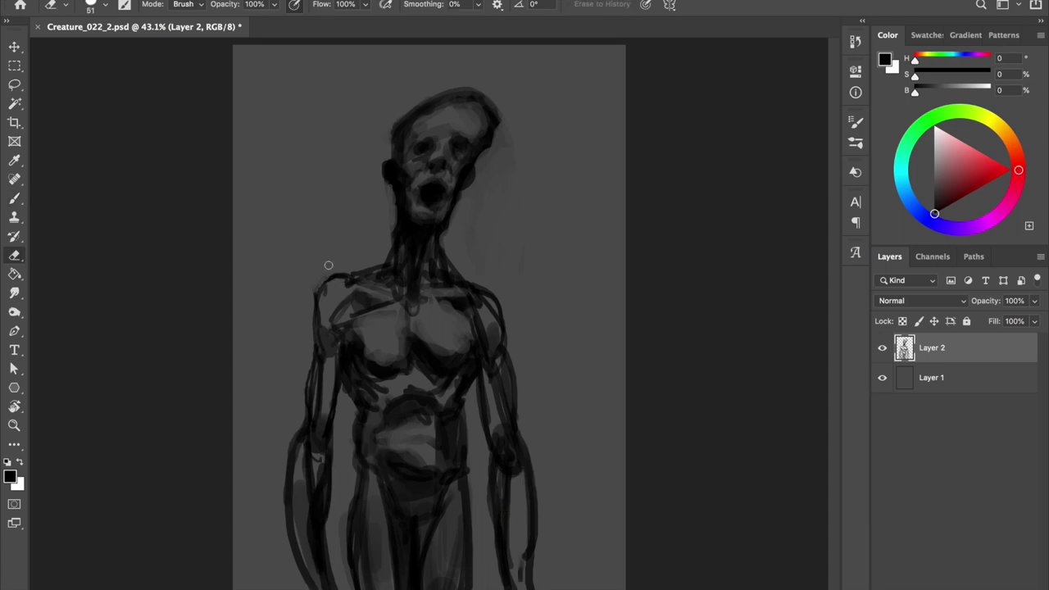
{"action": "key", "text": "b"}
{"action": "left_click_drag", "start_coordinate": [391, 256], "coordinate": [394, 250]}
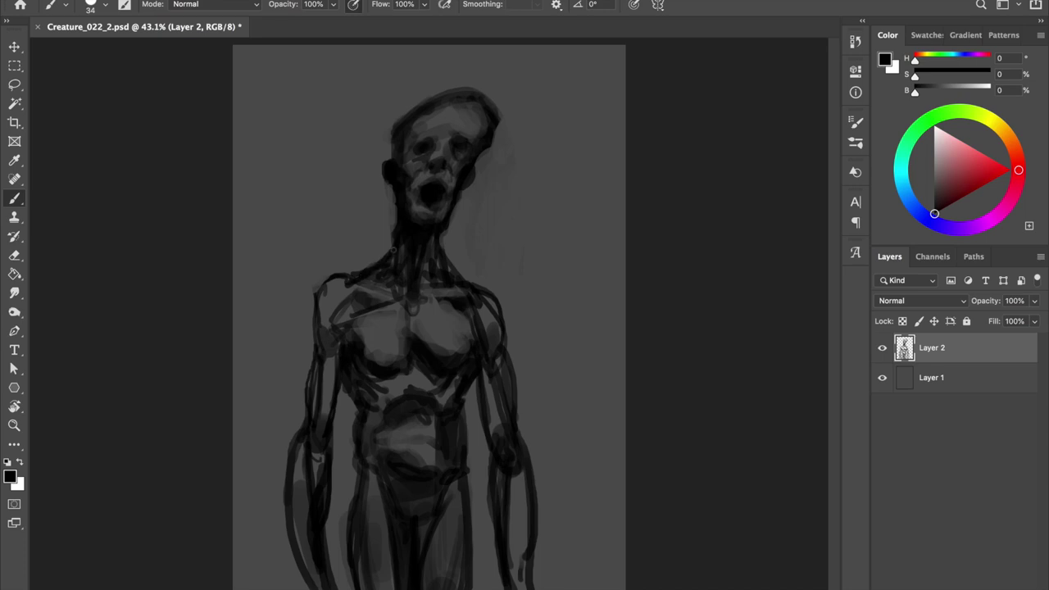
{"action": "key", "text": "e"}
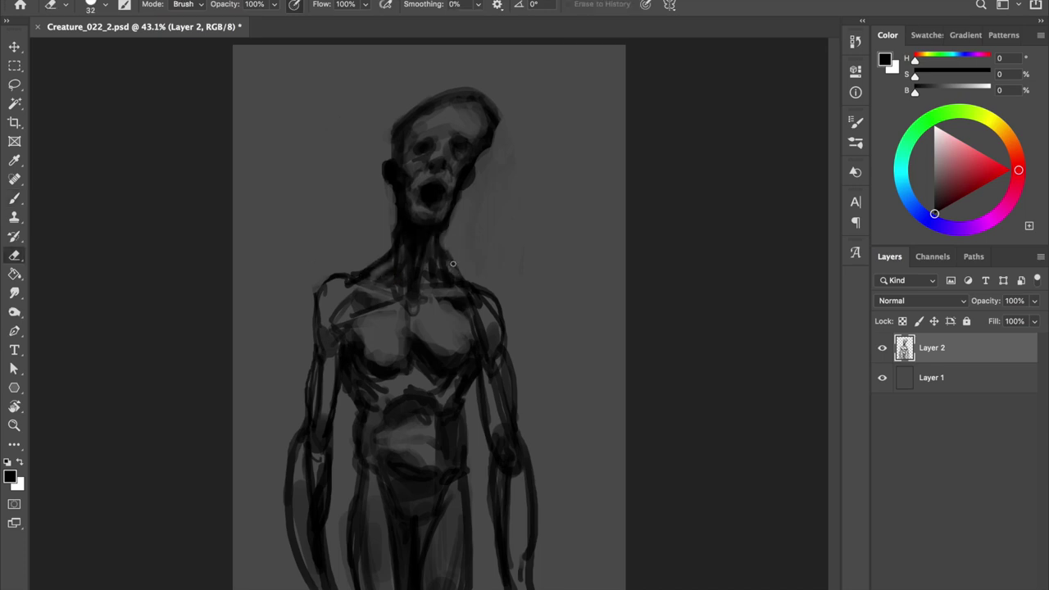
{"action": "key", "text": "b"}
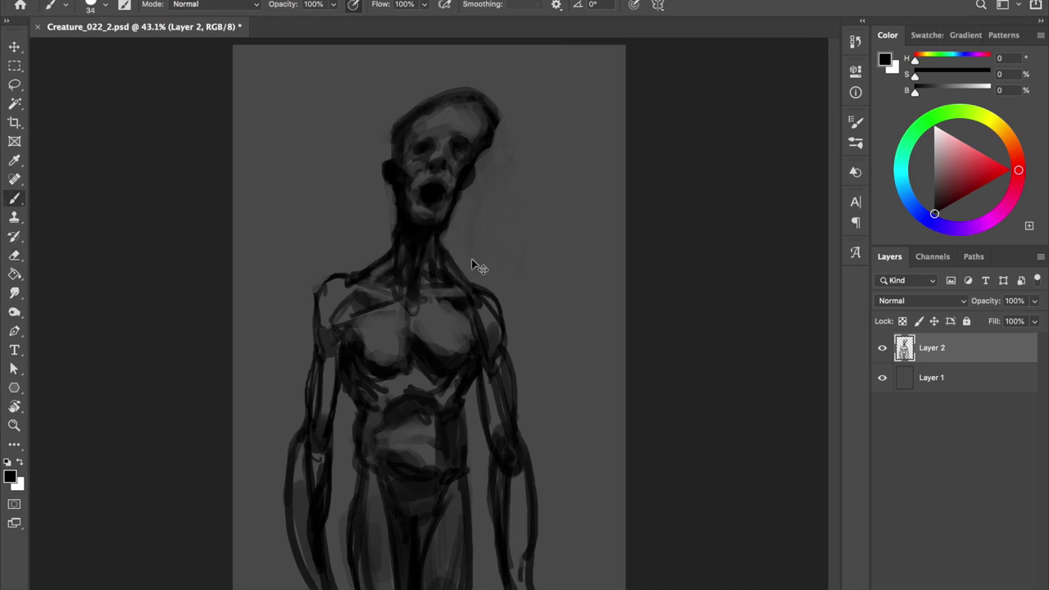
{"action": "key", "text": "e"}
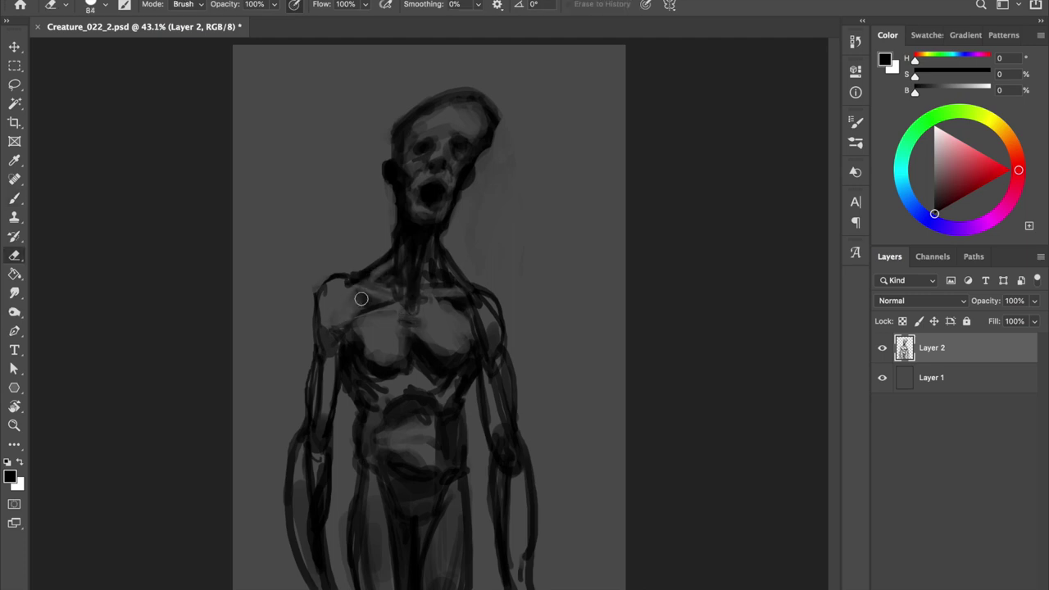
{"action": "key", "text": "b"}
{"action": "left_click_drag", "start_coordinate": [350, 308], "coordinate": [368, 294]}
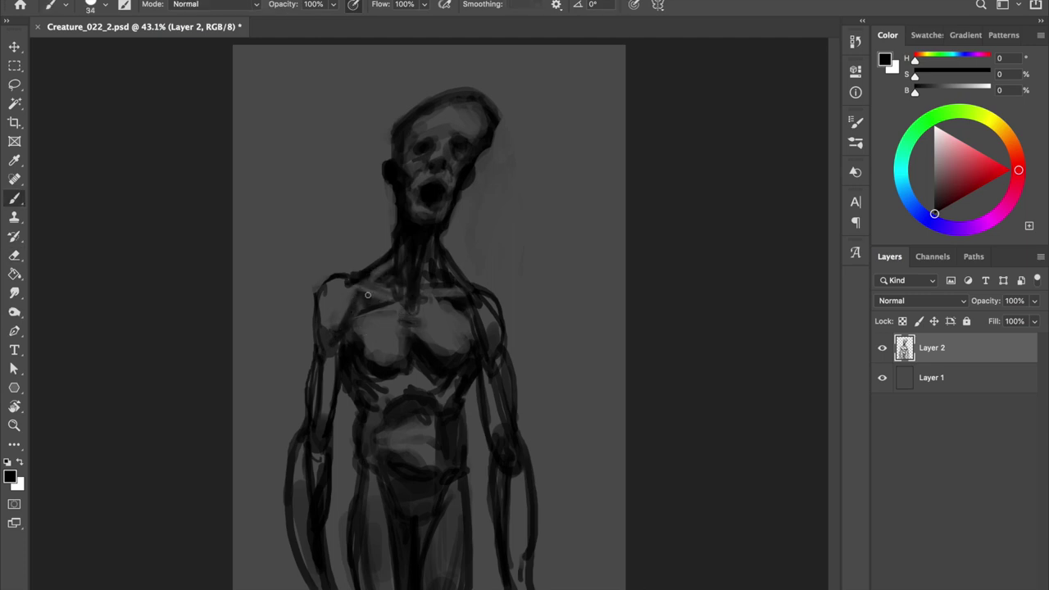
{"action": "key", "text": "e"}
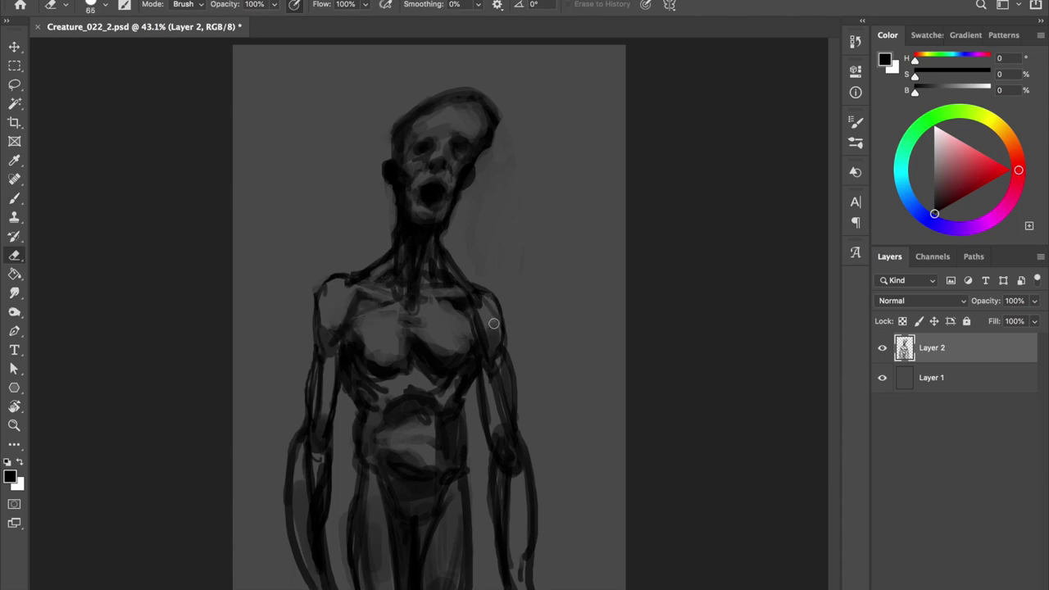
Step: Step back in history, then lasso the whole body sketch and delete it
{"action": "key", "text": "ctrl+z"}
{"action": "key", "text": "ctrl+z"}
{"action": "key", "text": "l"}
{"action": "left_click_drag", "start_coordinate": [529, 263], "coordinate": [509, 264]}
{"action": "key", "text": "Delete"}
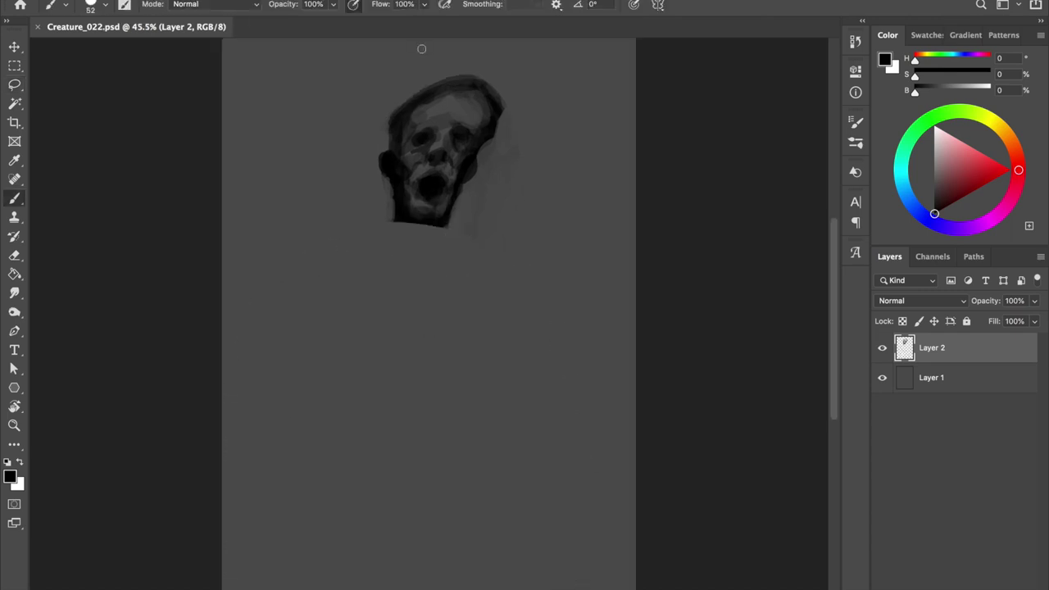
Step: Shift the head sketch right and try a stroke under the chin, undoing it
{"action": "key", "text": "v"}
{"action": "left_click_drag", "start_coordinate": [435, 212], "coordinate": [468, 211]}
{"action": "key", "text": "b"}
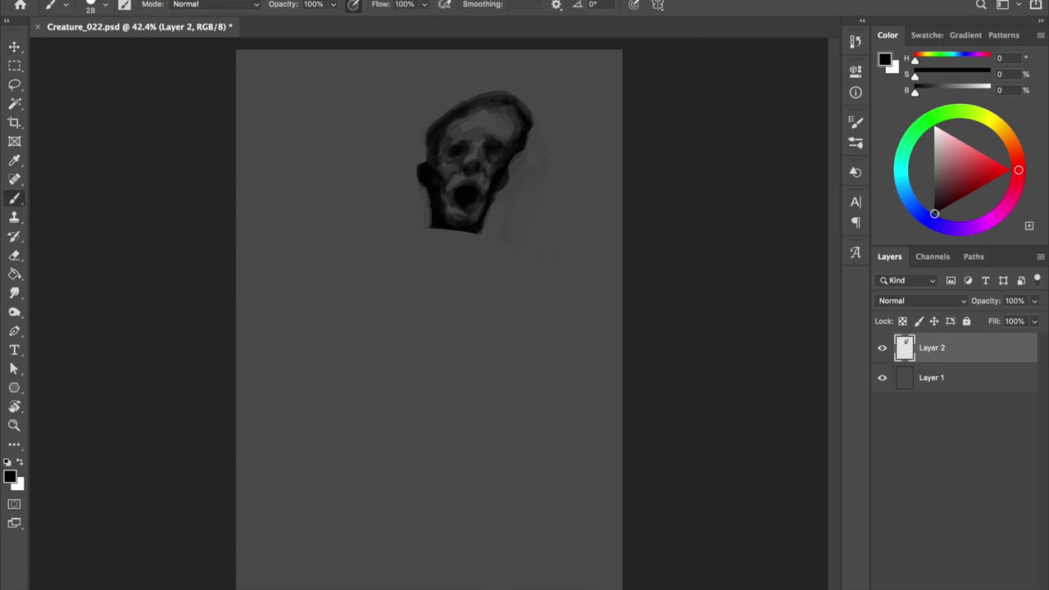
{"action": "mouse_move", "coordinate": [449, 235]}
{"action": "left_mouse_down"}
{"action": "mouse_move", "coordinate": [467, 238]}
{"action": "mouse_move", "coordinate": [392, 251]}
{"action": "mouse_move", "coordinate": [444, 262]}
{"action": "mouse_move", "coordinate": [358, 270]}
{"action": "mouse_move", "coordinate": [308, 256]}
{"action": "mouse_move", "coordinate": [297, 290]}
{"action": "mouse_move", "coordinate": [313, 313]}
{"action": "left_mouse_up"}
{"action": "key", "text": "ctrl+z"}
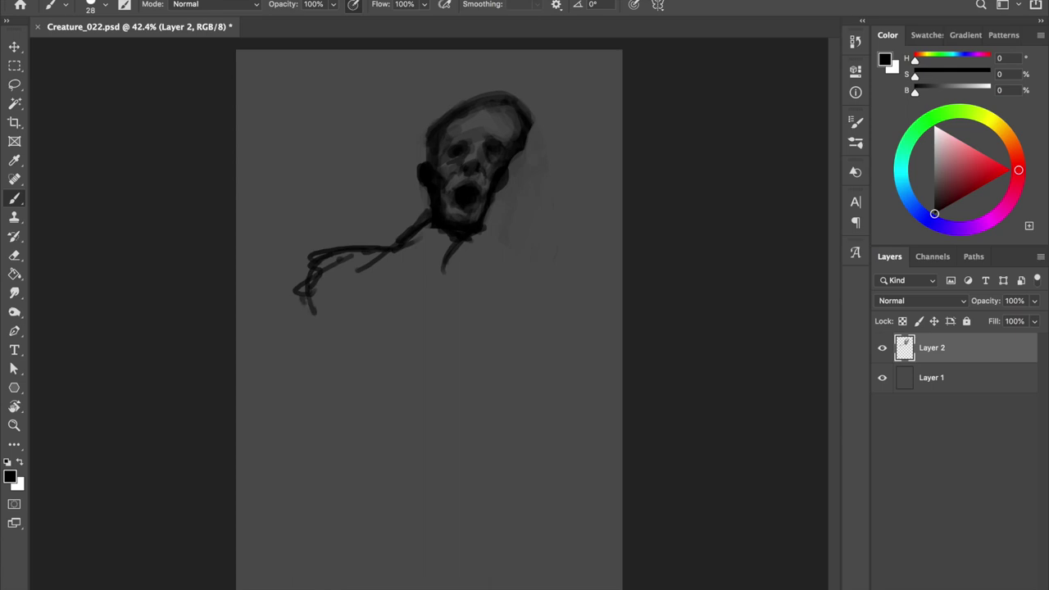
{"action": "key", "text": "ctrl+z"}
{"action": "key", "text": "ctrl+z"}
{"action": "key", "text": "ctrl+z"}
{"action": "key", "text": "ctrl+z"}
{"action": "key", "text": "ctrl+z"}
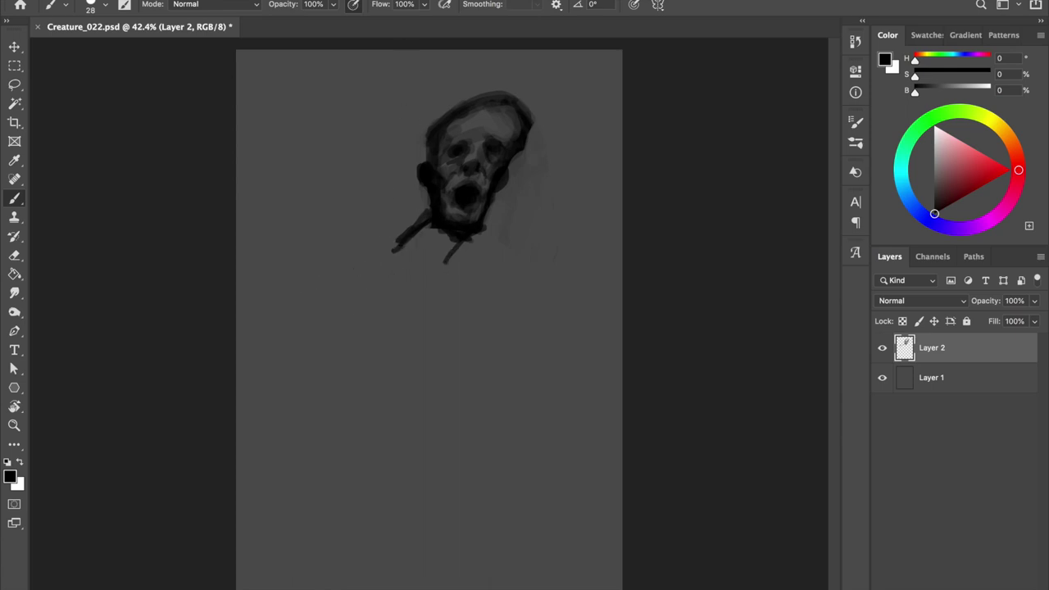
Step: Sketch the upper arm, lower arm and hand with finger lines left of the jaw
{"action": "mouse_move", "coordinate": [410, 241]}
{"action": "left_mouse_down"}
{"action": "mouse_move", "coordinate": [313, 261]}
{"action": "mouse_move", "coordinate": [305, 289]}
{"action": "mouse_move", "coordinate": [401, 287]}
{"action": "left_mouse_up"}
{"action": "mouse_move", "coordinate": [357, 251]}
{"action": "left_mouse_down"}
{"action": "mouse_move", "coordinate": [393, 284]}
{"action": "mouse_move", "coordinate": [278, 310]}
{"action": "left_mouse_up"}
{"action": "mouse_move", "coordinate": [313, 274]}
{"action": "left_mouse_down"}
{"action": "mouse_move", "coordinate": [265, 339]}
{"action": "mouse_move", "coordinate": [385, 336]}
{"action": "left_mouse_up"}
{"action": "left_click_drag", "start_coordinate": [305, 293], "coordinate": [386, 342]}
{"action": "left_click_drag", "start_coordinate": [277, 328], "coordinate": [401, 367]}
{"action": "mouse_move", "coordinate": [331, 308]}
{"action": "left_mouse_down"}
{"action": "mouse_move", "coordinate": [407, 357]}
{"action": "mouse_move", "coordinate": [423, 336]}
{"action": "left_mouse_up"}
{"action": "left_click_drag", "start_coordinate": [362, 326], "coordinate": [434, 339]}
{"action": "left_click_drag", "start_coordinate": [434, 341], "coordinate": [390, 353]}
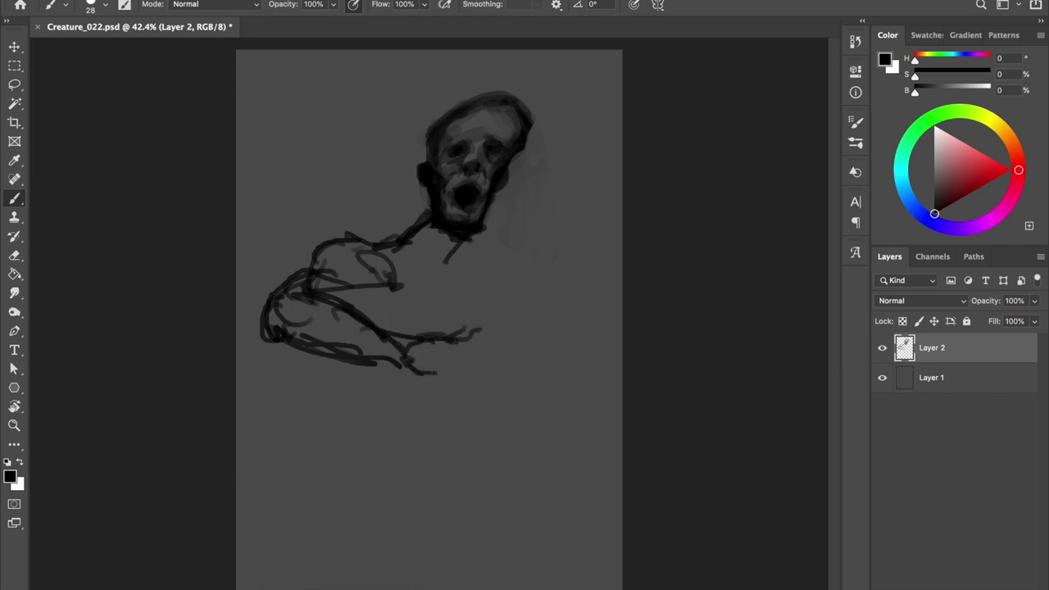
{"action": "mouse_move", "coordinate": [390, 355]}
{"action": "left_mouse_down"}
{"action": "mouse_move", "coordinate": [420, 385]}
{"action": "mouse_move", "coordinate": [456, 381]}
{"action": "mouse_move", "coordinate": [450, 367]}
{"action": "mouse_move", "coordinate": [533, 371]}
{"action": "mouse_move", "coordinate": [503, 295]}
{"action": "mouse_move", "coordinate": [475, 340]}
{"action": "left_mouse_up"}
{"action": "key", "text": "ctrl+z"}
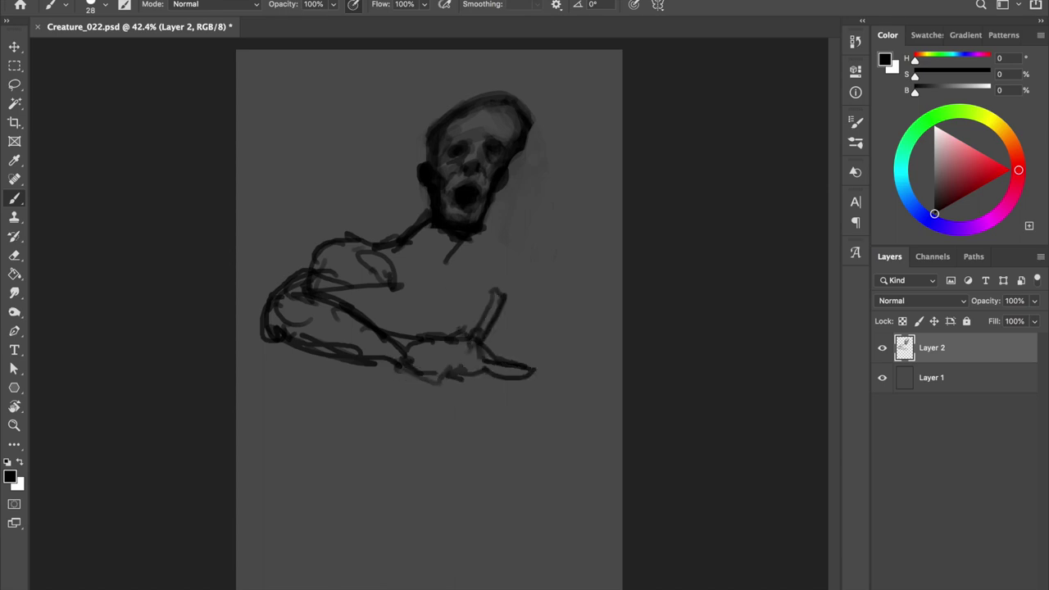
Step: Try fanned finger strokes, undo them, and erase the lower arm and hand
{"action": "left_click_drag", "start_coordinate": [442, 279], "coordinate": [460, 332]}
{"action": "left_click_drag", "start_coordinate": [406, 290], "coordinate": [450, 334]}
{"action": "key", "text": "ctrl+z"}
{"action": "key", "text": "ctrl+z"}
{"action": "key", "text": "ctrl+z"}
{"action": "key", "text": "ctrl+z"}
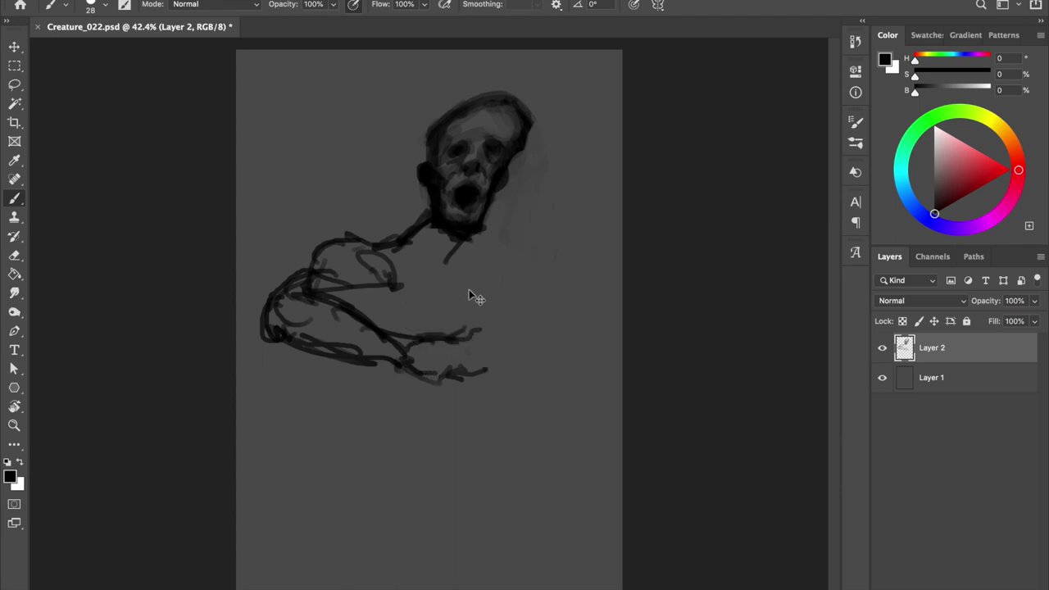
{"action": "key", "text": "ctrl+z"}
{"action": "key", "text": "ctrl+z"}
{"action": "key", "text": "ctrl+z"}
{"action": "key", "text": "e"}
{"action": "mouse_move", "coordinate": [395, 319]}
{"action": "left_mouse_down"}
{"action": "mouse_move", "coordinate": [479, 319]}
{"action": "mouse_move", "coordinate": [472, 344]}
{"action": "mouse_move", "coordinate": [325, 316]}
{"action": "mouse_move", "coordinate": [361, 355]}
{"action": "left_mouse_up"}
{"action": "key", "text": "b"}
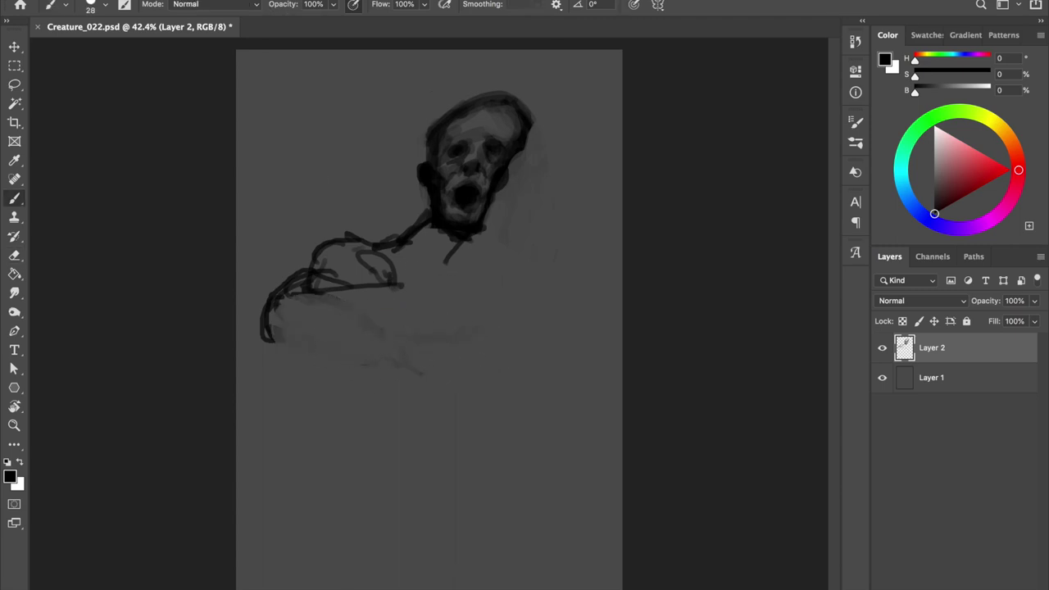
Step: Redraw the hand's bottom contour, knuckles and finger lines with a small brush
{"action": "mouse_move", "coordinate": [270, 336]}
{"action": "left_mouse_down"}
{"action": "mouse_move", "coordinate": [292, 349]}
{"action": "mouse_move", "coordinate": [362, 334]}
{"action": "mouse_move", "coordinate": [365, 359]}
{"action": "left_mouse_up"}
{"action": "left_click_drag", "start_coordinate": [365, 361], "coordinate": [311, 374]}
{"action": "left_click_drag", "start_coordinate": [307, 337], "coordinate": [320, 347]}
{"action": "left_click_drag", "start_coordinate": [332, 333], "coordinate": [341, 367]}
{"action": "left_click_drag", "start_coordinate": [371, 333], "coordinate": [343, 369]}
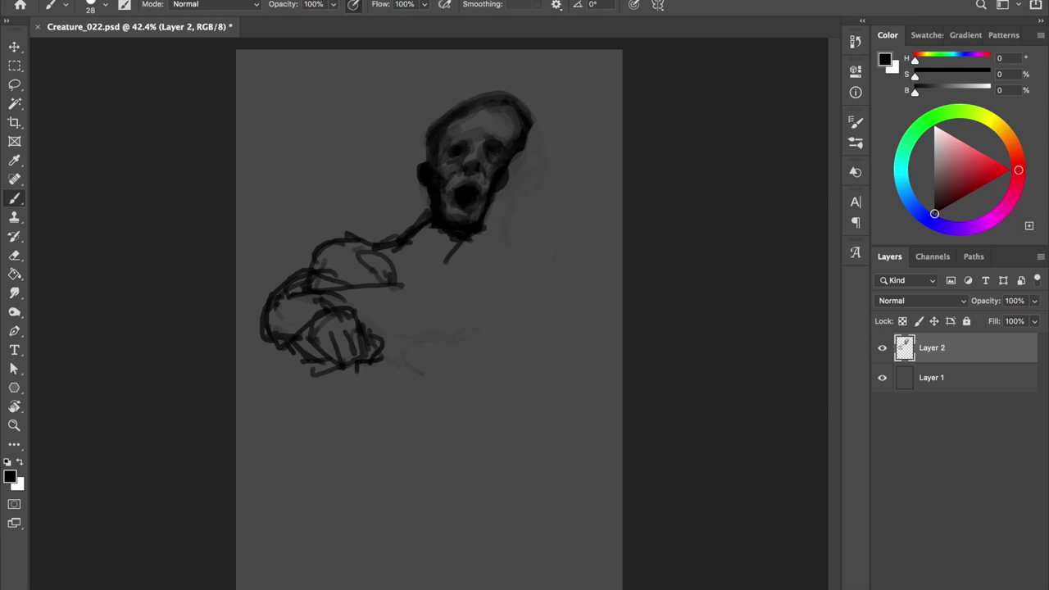
{"action": "mouse_move", "coordinate": [333, 283]}
{"action": "left_mouse_down"}
{"action": "mouse_move", "coordinate": [393, 291]}
{"action": "mouse_move", "coordinate": [391, 336]}
{"action": "mouse_move", "coordinate": [428, 341]}
{"action": "left_mouse_up"}
{"action": "left_click_drag", "start_coordinate": [425, 285], "coordinate": [430, 336]}
{"action": "key", "text": "ctrl+z"}
{"action": "key", "text": "ctrl+z"}
Step: Sketch chest lines and the other arm down-right, undoing the forearm strokes
{"action": "left_click_drag", "start_coordinate": [431, 298], "coordinate": [423, 343]}
{"action": "mouse_move", "coordinate": [390, 257]}
{"action": "left_mouse_down"}
{"action": "mouse_move", "coordinate": [401, 278]}
{"action": "mouse_move", "coordinate": [447, 292]}
{"action": "left_mouse_up"}
{"action": "left_click_drag", "start_coordinate": [452, 254], "coordinate": [476, 286]}
{"action": "mouse_move", "coordinate": [447, 234]}
{"action": "left_mouse_down"}
{"action": "mouse_move", "coordinate": [437, 287]}
{"action": "mouse_move", "coordinate": [519, 328]}
{"action": "mouse_move", "coordinate": [441, 344]}
{"action": "mouse_move", "coordinate": [488, 326]}
{"action": "mouse_move", "coordinate": [500, 346]}
{"action": "mouse_move", "coordinate": [526, 354]}
{"action": "mouse_move", "coordinate": [539, 390]}
{"action": "left_mouse_up"}
{"action": "left_click_drag", "start_coordinate": [518, 323], "coordinate": [603, 451]}
{"action": "left_click_drag", "start_coordinate": [532, 373], "coordinate": [583, 475]}
{"action": "key", "text": "ctrl+z"}
{"action": "key", "text": "ctrl+z"}
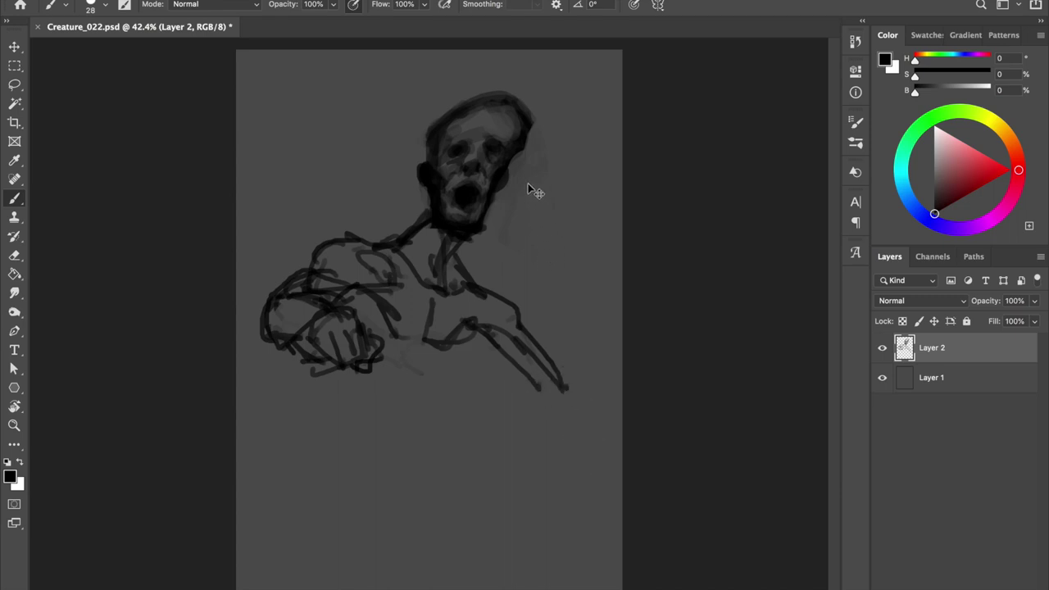
{"action": "key", "text": "ctrl+z"}
Step: Lasso the body strokes below the head and delete them
{"action": "key", "text": "l"}
{"action": "left_click_drag", "start_coordinate": [490, 277], "coordinate": [510, 227]}
{"action": "key", "text": "Delete"}
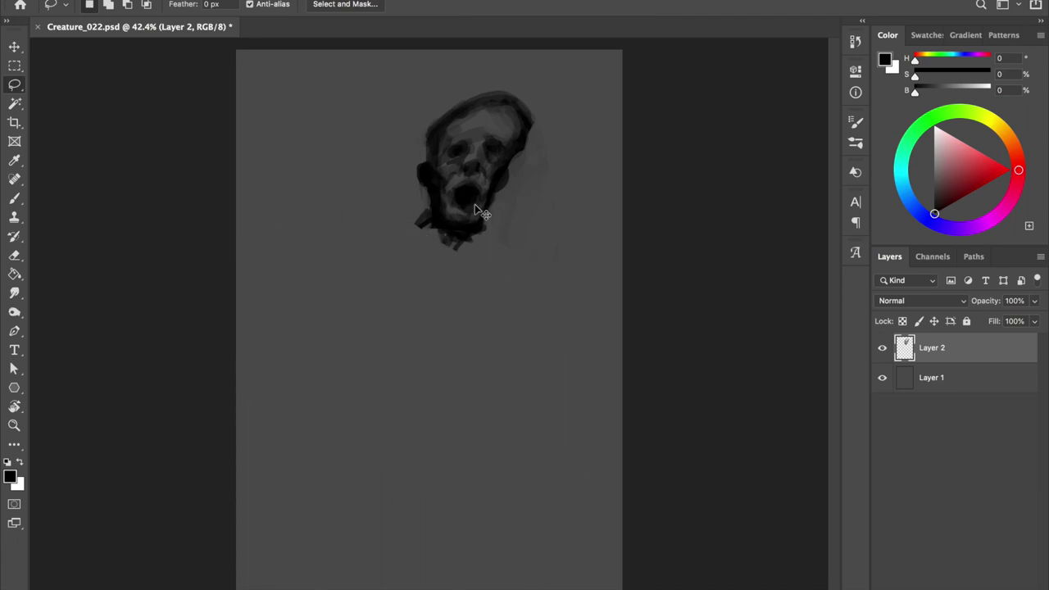
Step: Hide Layer 2 and paint a rough trial head sketch on new Layer 3
{"action": "key", "text": "ctrl+d"}
{"action": "key", "text": "b"}
{"action": "left_click", "coordinate": [881, 348]}
{"action": "key", "text": "ctrl+shift+n"}
{"action": "key", "text": "Return"}
{"action": "left_click_drag", "start_coordinate": [515, 236], "coordinate": [533, 237]}
{"action": "mouse_move", "coordinate": [476, 180]}
{"action": "left_mouse_down"}
{"action": "mouse_move", "coordinate": [534, 129]}
{"action": "mouse_move", "coordinate": [479, 190]}
{"action": "mouse_move", "coordinate": [528, 146]}
{"action": "mouse_move", "coordinate": [500, 160]}
{"action": "mouse_move", "coordinate": [511, 193]}
{"action": "mouse_move", "coordinate": [500, 185]}
{"action": "mouse_move", "coordinate": [505, 205]}
{"action": "mouse_move", "coordinate": [483, 238]}
{"action": "mouse_move", "coordinate": [427, 229]}
{"action": "mouse_move", "coordinate": [332, 264]}
{"action": "left_mouse_up"}
{"action": "mouse_move", "coordinate": [405, 233]}
{"action": "left_mouse_down"}
{"action": "mouse_move", "coordinate": [357, 259]}
{"action": "mouse_move", "coordinate": [379, 227]}
{"action": "mouse_move", "coordinate": [344, 253]}
{"action": "mouse_move", "coordinate": [361, 253]}
{"action": "mouse_move", "coordinate": [410, 304]}
{"action": "left_mouse_up"}
{"action": "key", "text": "e"}
{"action": "key", "text": "b"}
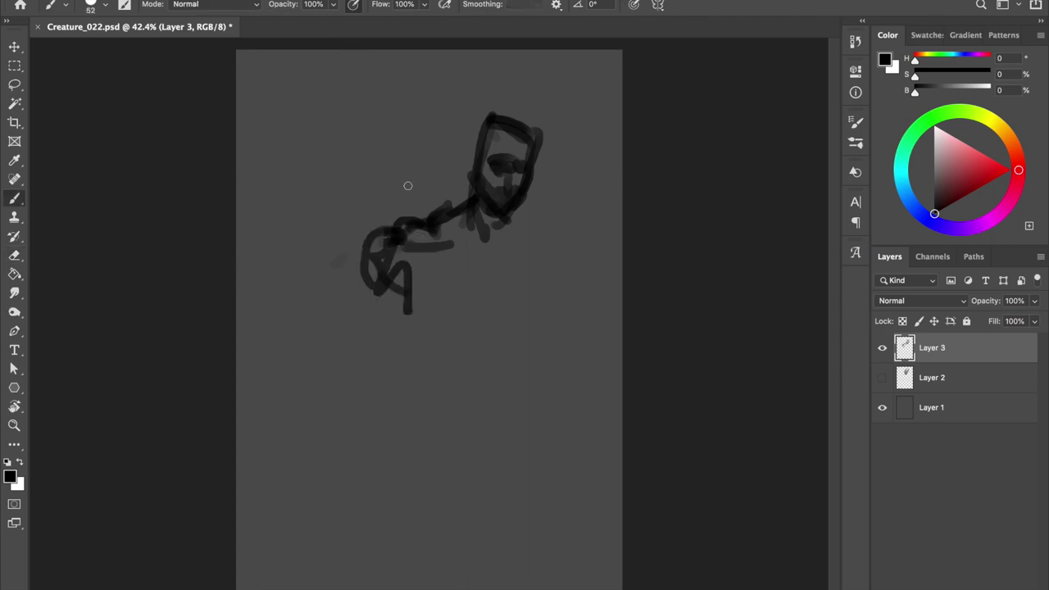
Step: Delete Layer 3, show Layer 2 again, and scale the head to about 82%
{"action": "key", "text": "Delete"}
{"action": "left_click", "coordinate": [882, 347]}
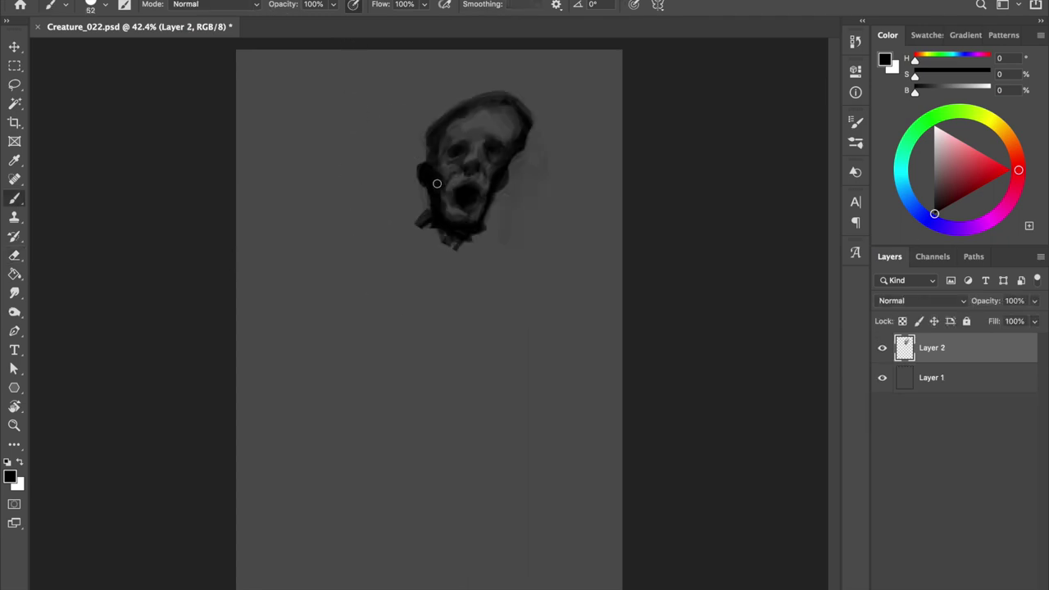
{"action": "key", "text": "ctrl+t"}
{"action": "left_click_drag", "start_coordinate": [564, 89], "coordinate": [533, 123]}
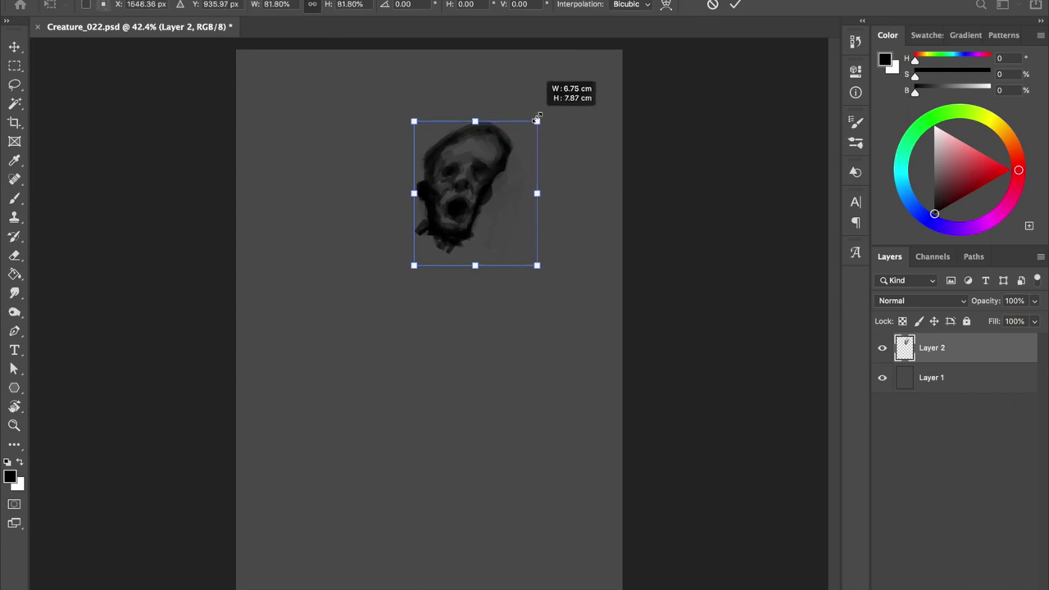
Step: Commit the resized head, move it higher, and paint dark strands dangling below the face
{"action": "key", "text": "Return"}
{"action": "left_click_drag", "start_coordinate": [447, 192], "coordinate": [455, 170]}
{"action": "key", "text": "bracketleft"}
{"action": "key", "text": "bracketleft"}
{"action": "left_click_drag", "start_coordinate": [421, 239], "coordinate": [433, 201]}
{"action": "left_click_drag", "start_coordinate": [450, 260], "coordinate": [468, 213]}
{"action": "left_click_drag", "start_coordinate": [417, 243], "coordinate": [433, 205]}
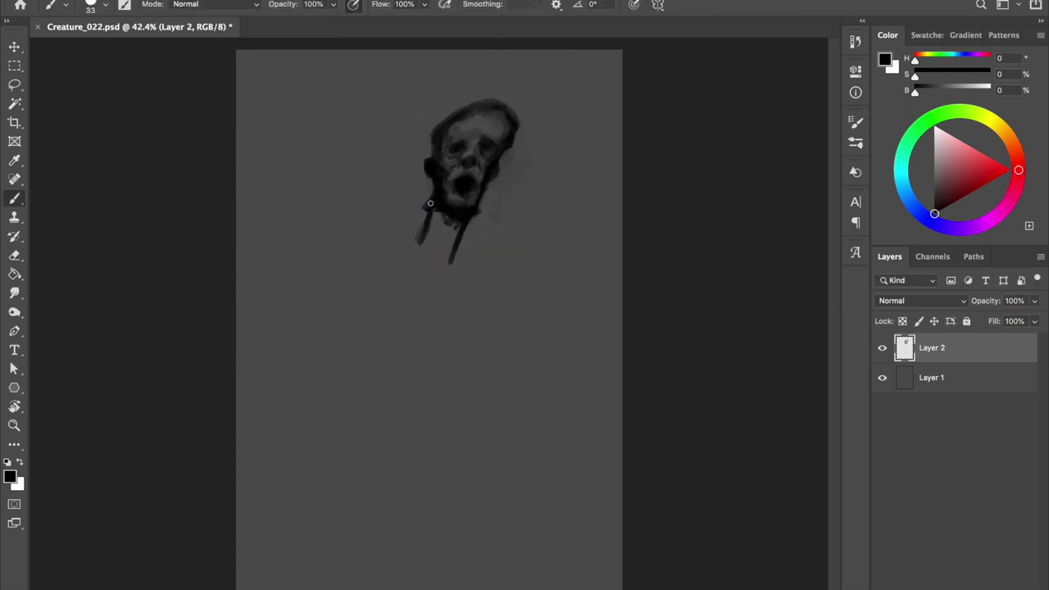
{"action": "mouse_move", "coordinate": [436, 262]}
{"action": "left_mouse_down"}
{"action": "mouse_move", "coordinate": [441, 213]}
{"action": "mouse_move", "coordinate": [455, 223]}
{"action": "left_mouse_up"}
{"action": "left_click_drag", "start_coordinate": [412, 251], "coordinate": [430, 219]}
{"action": "mouse_move", "coordinate": [468, 274]}
{"action": "left_mouse_down"}
{"action": "mouse_move", "coordinate": [463, 220]}
{"action": "mouse_move", "coordinate": [367, 261]}
{"action": "left_mouse_up"}
{"action": "left_click_drag", "start_coordinate": [463, 250], "coordinate": [475, 276]}
{"action": "left_click_drag", "start_coordinate": [434, 231], "coordinate": [363, 260]}
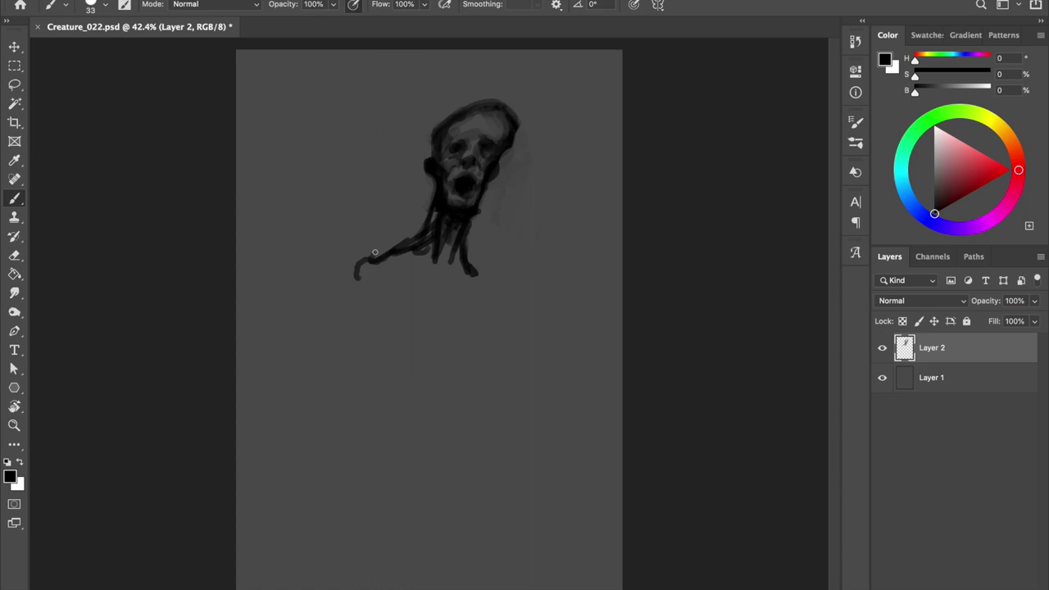
Step: Outline the torso with left and right sides, a V-shaped bottom and a chest crossbar
{"action": "left_click_drag", "start_coordinate": [361, 275], "coordinate": [347, 451]}
{"action": "key", "text": "ctrl+z"}
{"action": "left_click_drag", "start_coordinate": [358, 279], "coordinate": [395, 405]}
{"action": "left_click_drag", "start_coordinate": [367, 324], "coordinate": [395, 417]}
{"action": "mouse_move", "coordinate": [399, 408]}
{"action": "left_mouse_down"}
{"action": "mouse_move", "coordinate": [441, 348]}
{"action": "mouse_move", "coordinate": [469, 408]}
{"action": "left_mouse_up"}
{"action": "left_click_drag", "start_coordinate": [467, 283], "coordinate": [478, 405]}
{"action": "left_click_drag", "start_coordinate": [480, 311], "coordinate": [485, 392]}
{"action": "mouse_move", "coordinate": [370, 283]}
{"action": "left_mouse_down"}
{"action": "mouse_move", "coordinate": [401, 329]}
{"action": "mouse_move", "coordinate": [473, 311]}
{"action": "left_mouse_up"}
{"action": "key", "text": "ctrl+z"}
{"action": "key", "text": "ctrl+z"}
{"action": "left_click_drag", "start_coordinate": [449, 269], "coordinate": [447, 317]}
{"action": "mouse_move", "coordinate": [476, 290]}
{"action": "left_mouse_down"}
{"action": "mouse_move", "coordinate": [477, 321]}
{"action": "mouse_move", "coordinate": [470, 264]}
{"action": "mouse_move", "coordinate": [508, 335]}
{"action": "left_mouse_up"}
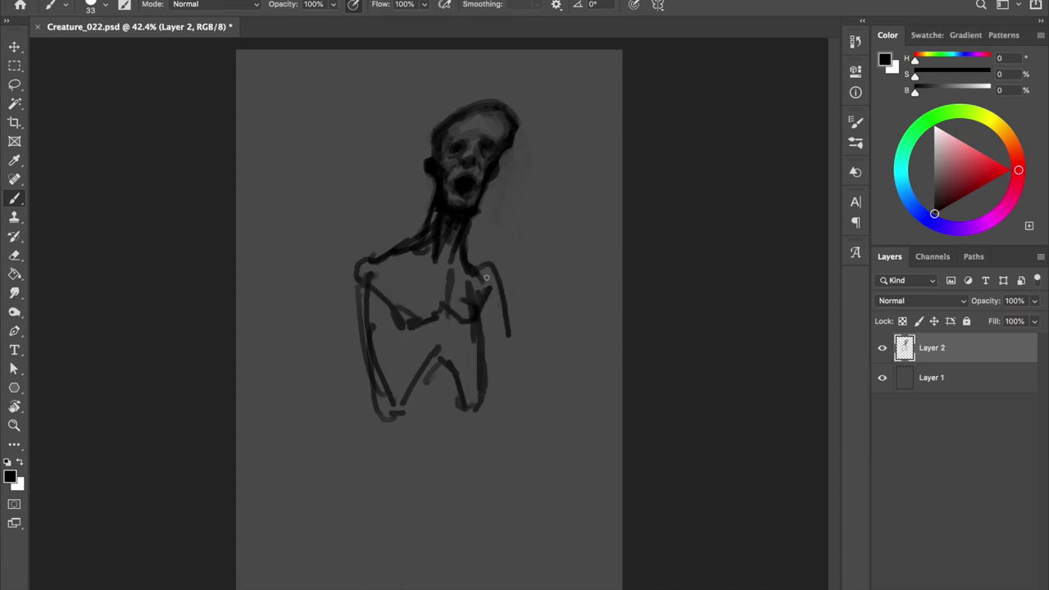
Step: Draw both shoulders and arms with a line across the chest, nudging the sketch up
{"action": "left_click_drag", "start_coordinate": [476, 265], "coordinate": [508, 328]}
{"action": "left_click_drag", "start_coordinate": [477, 296], "coordinate": [506, 325]}
{"action": "left_click_drag", "start_coordinate": [499, 276], "coordinate": [511, 339]}
{"action": "left_click_drag", "start_coordinate": [382, 251], "coordinate": [327, 317]}
{"action": "left_click_drag", "start_coordinate": [386, 257], "coordinate": [477, 271]}
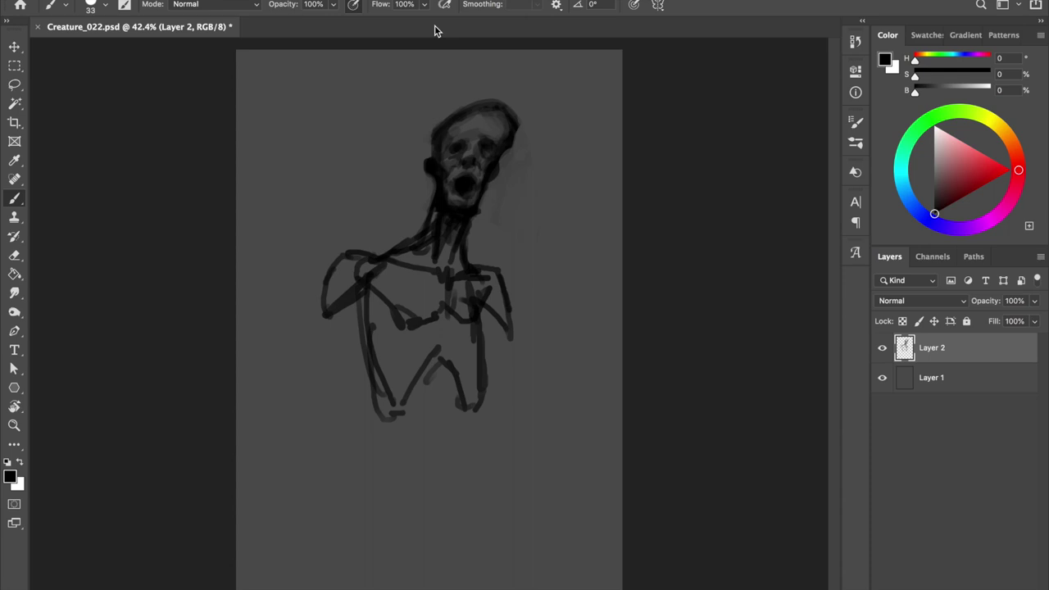
{"action": "left_click_drag", "start_coordinate": [444, 240], "coordinate": [444, 209]}
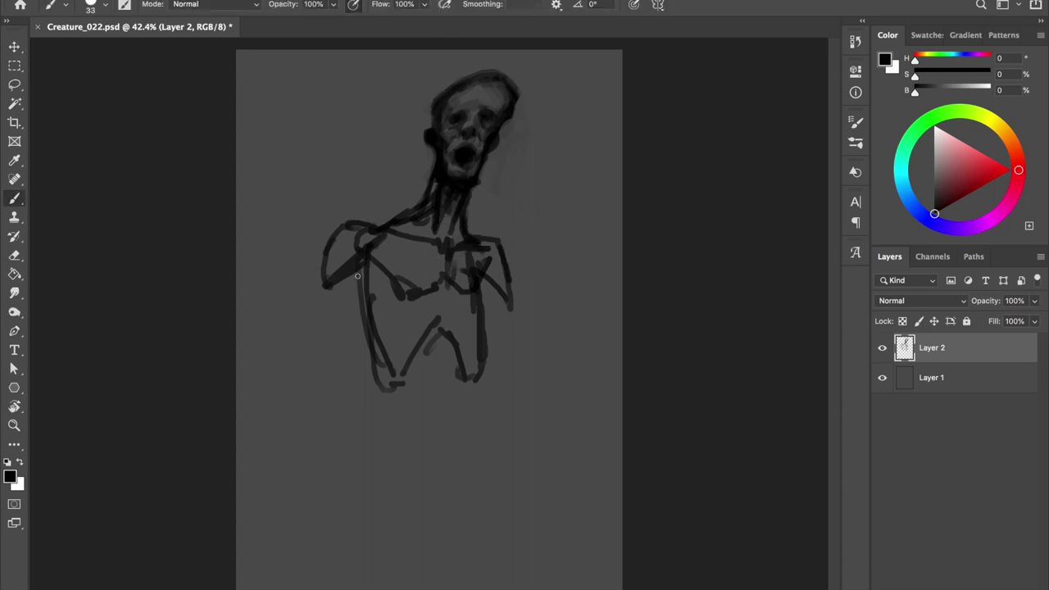
Step: Sketch legs and feet below the torso, undoing the stray long leg strokes
{"action": "mouse_move", "coordinate": [400, 376]}
{"action": "left_mouse_down"}
{"action": "mouse_move", "coordinate": [374, 423]}
{"action": "mouse_move", "coordinate": [402, 426]}
{"action": "left_mouse_up"}
{"action": "mouse_move", "coordinate": [467, 378]}
{"action": "left_mouse_down"}
{"action": "mouse_move", "coordinate": [479, 426]}
{"action": "mouse_move", "coordinate": [469, 414]}
{"action": "left_mouse_up"}
{"action": "mouse_move", "coordinate": [374, 421]}
{"action": "left_mouse_down"}
{"action": "mouse_move", "coordinate": [454, 442]}
{"action": "mouse_move", "coordinate": [429, 428]}
{"action": "left_mouse_up"}
{"action": "left_click_drag", "start_coordinate": [388, 419], "coordinate": [336, 584]}
{"action": "key", "text": "ctrl+z"}
{"action": "key", "text": "ctrl+z"}
{"action": "mouse_move", "coordinate": [385, 414]}
{"action": "left_mouse_down"}
{"action": "mouse_move", "coordinate": [327, 578]}
{"action": "mouse_move", "coordinate": [337, 586]}
{"action": "left_mouse_up"}
{"action": "key", "text": "ctrl+z"}
{"action": "left_click_drag", "start_coordinate": [477, 405], "coordinate": [503, 588]}
{"action": "key", "text": "ctrl+z"}
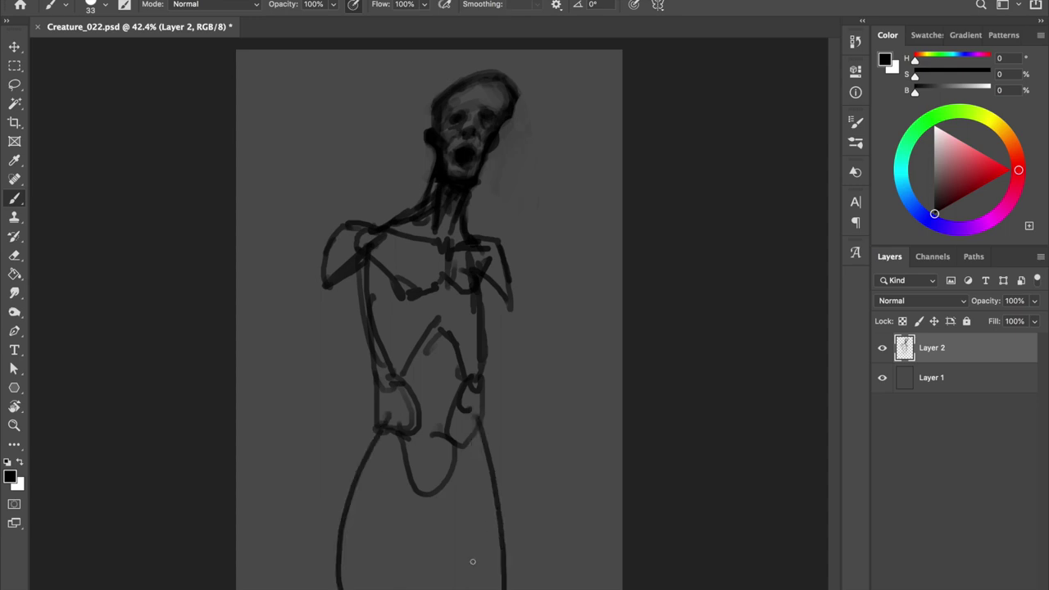
Step: Try inner and lower leg lines below the loop, then undo them
{"action": "left_click_drag", "start_coordinate": [426, 494], "coordinate": [377, 589]}
{"action": "left_click_drag", "start_coordinate": [396, 432], "coordinate": [390, 579]}
{"action": "left_click_drag", "start_coordinate": [468, 433], "coordinate": [446, 588]}
{"action": "key", "text": "ctrl+z"}
{"action": "left_click_drag", "start_coordinate": [439, 465], "coordinate": [461, 476]}
{"action": "key", "text": "ctrl+z"}
{"action": "left_click_drag", "start_coordinate": [434, 436], "coordinate": [472, 447]}
{"action": "left_click_drag", "start_coordinate": [471, 567], "coordinate": [441, 493]}
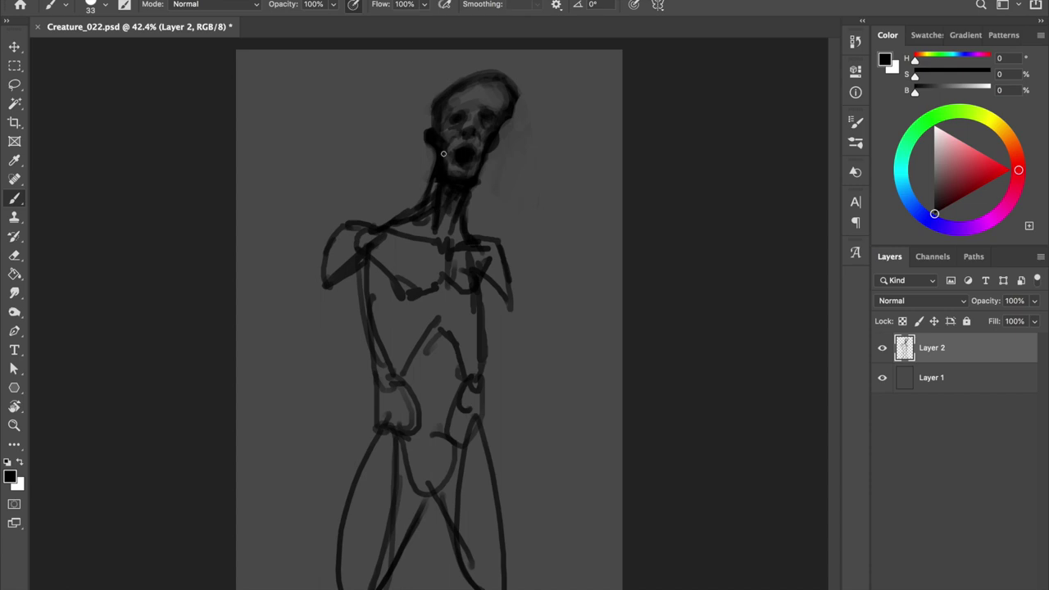
{"action": "key", "text": "ctrl+z"}
{"action": "key", "text": "ctrl+z"}
{"action": "key", "text": "ctrl+z"}
{"action": "key", "text": "ctrl+z"}
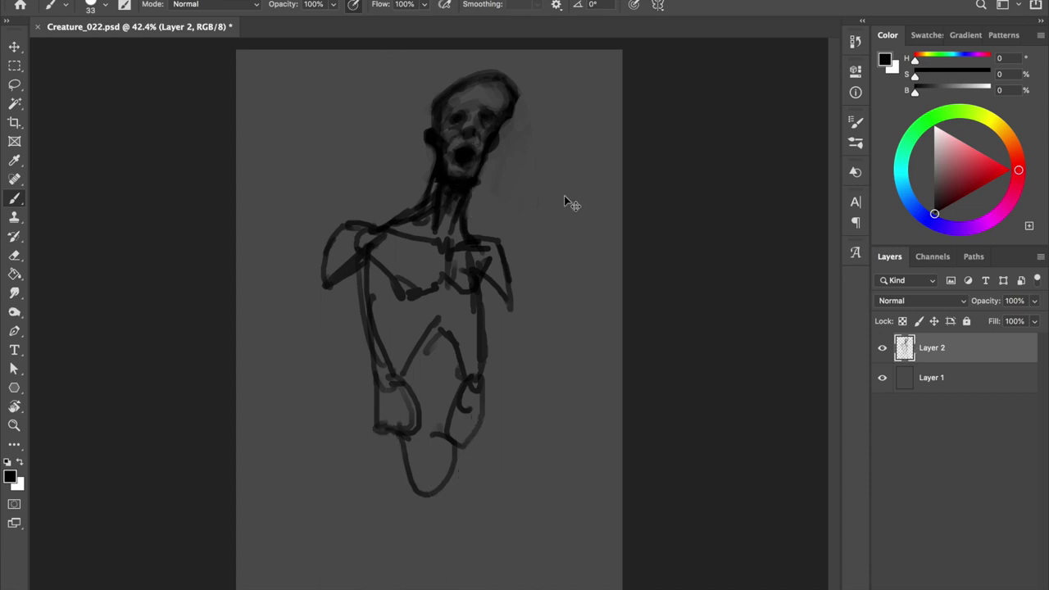
{"action": "key", "text": "ctrl+z"}
{"action": "key", "text": "ctrl+z"}
{"action": "key", "text": "ctrl+z"}
{"action": "key", "text": "ctrl+z"}
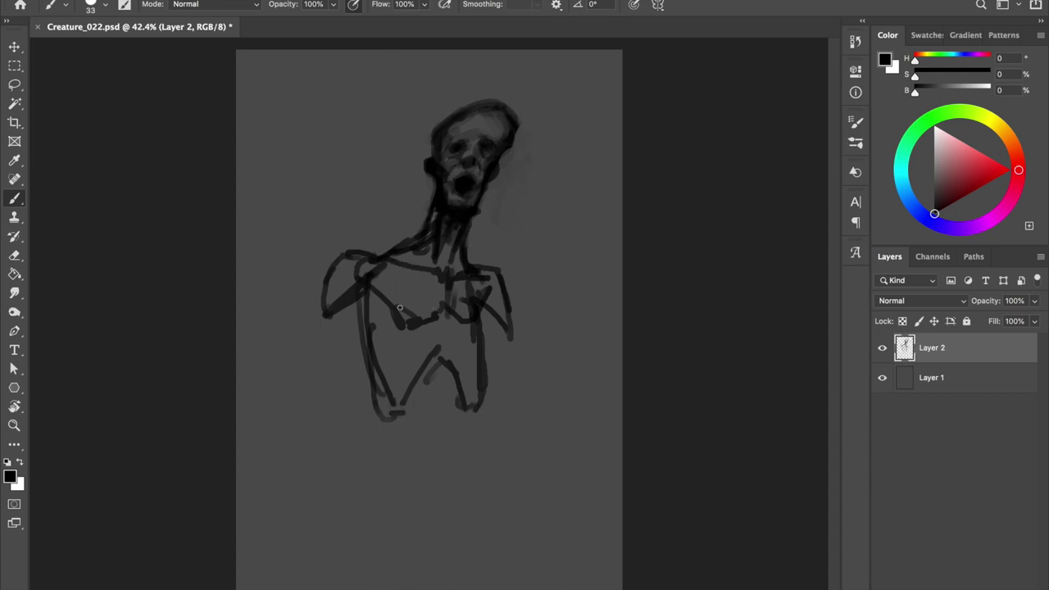
Step: Redraw both legs down to the canvas bottom and shade the left leg dark
{"action": "mouse_move", "coordinate": [382, 412]}
{"action": "left_mouse_down"}
{"action": "mouse_move", "coordinate": [398, 476]}
{"action": "mouse_move", "coordinate": [422, 497]}
{"action": "left_mouse_up"}
{"action": "mouse_move", "coordinate": [477, 420]}
{"action": "left_mouse_down"}
{"action": "mouse_move", "coordinate": [469, 496]}
{"action": "mouse_move", "coordinate": [426, 526]}
{"action": "left_mouse_up"}
{"action": "left_click_drag", "start_coordinate": [385, 459], "coordinate": [400, 587]}
{"action": "left_click_drag", "start_coordinate": [481, 454], "coordinate": [472, 587]}
{"action": "mouse_move", "coordinate": [393, 452]}
{"action": "left_mouse_down"}
{"action": "mouse_move", "coordinate": [401, 586]}
{"action": "mouse_move", "coordinate": [390, 396]}
{"action": "left_mouse_up"}
{"action": "mouse_move", "coordinate": [402, 568]}
{"action": "left_mouse_down"}
{"action": "mouse_move", "coordinate": [426, 568]}
{"action": "mouse_move", "coordinate": [422, 509]}
{"action": "mouse_move", "coordinate": [463, 559]}
{"action": "mouse_move", "coordinate": [438, 367]}
{"action": "mouse_move", "coordinate": [433, 499]}
{"action": "mouse_move", "coordinate": [447, 406]}
{"action": "left_mouse_up"}
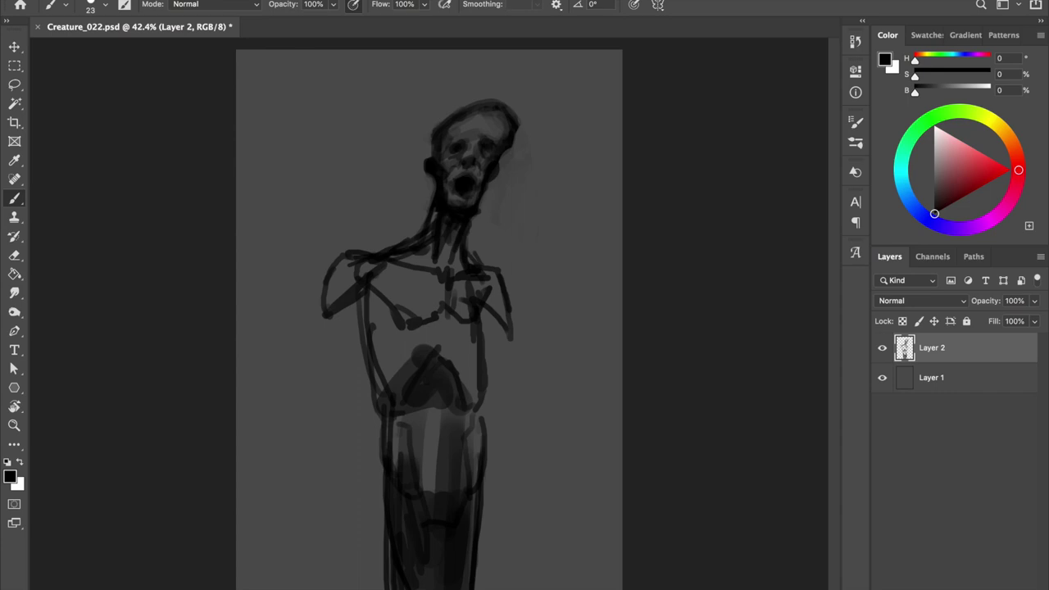
Step: Draw both arms and shade the shoulders, chest and torso dark with a broad brush
{"action": "mouse_move", "coordinate": [328, 282]}
{"action": "left_mouse_down"}
{"action": "mouse_move", "coordinate": [323, 440]}
{"action": "mouse_move", "coordinate": [434, 439]}
{"action": "left_mouse_up"}
{"action": "mouse_move", "coordinate": [502, 319]}
{"action": "left_mouse_down"}
{"action": "mouse_move", "coordinate": [509, 434]}
{"action": "mouse_move", "coordinate": [419, 436]}
{"action": "left_mouse_up"}
{"action": "mouse_move", "coordinate": [352, 272]}
{"action": "left_mouse_down"}
{"action": "mouse_move", "coordinate": [341, 336]}
{"action": "mouse_move", "coordinate": [339, 292]}
{"action": "mouse_move", "coordinate": [340, 341]}
{"action": "mouse_move", "coordinate": [412, 412]}
{"action": "mouse_move", "coordinate": [424, 478]}
{"action": "mouse_move", "coordinate": [477, 408]}
{"action": "mouse_move", "coordinate": [492, 412]}
{"action": "mouse_move", "coordinate": [378, 245]}
{"action": "left_mouse_up"}
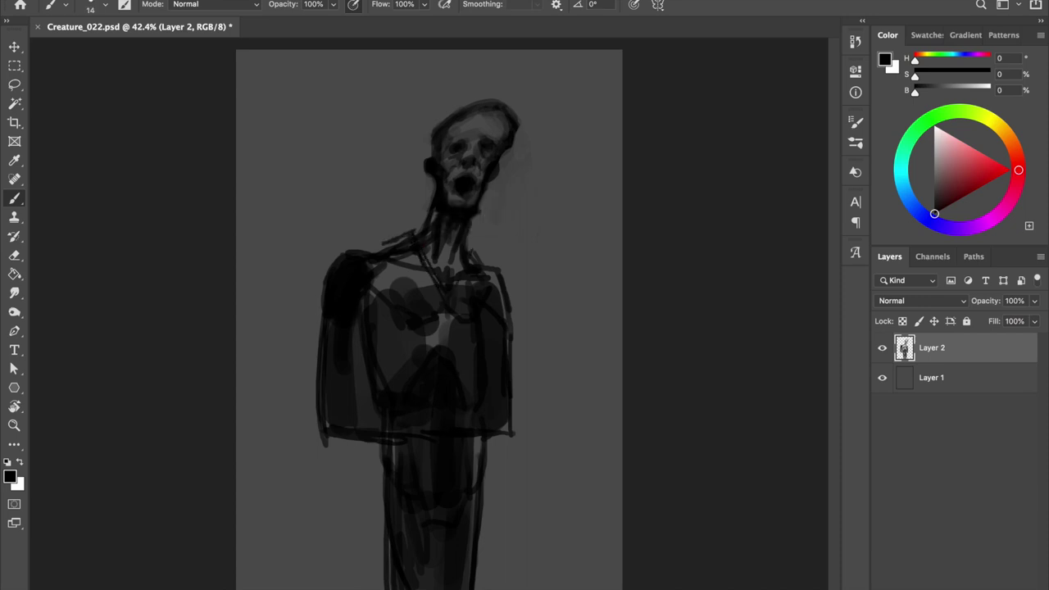
{"action": "left_click_drag", "start_coordinate": [405, 271], "coordinate": [414, 251]}
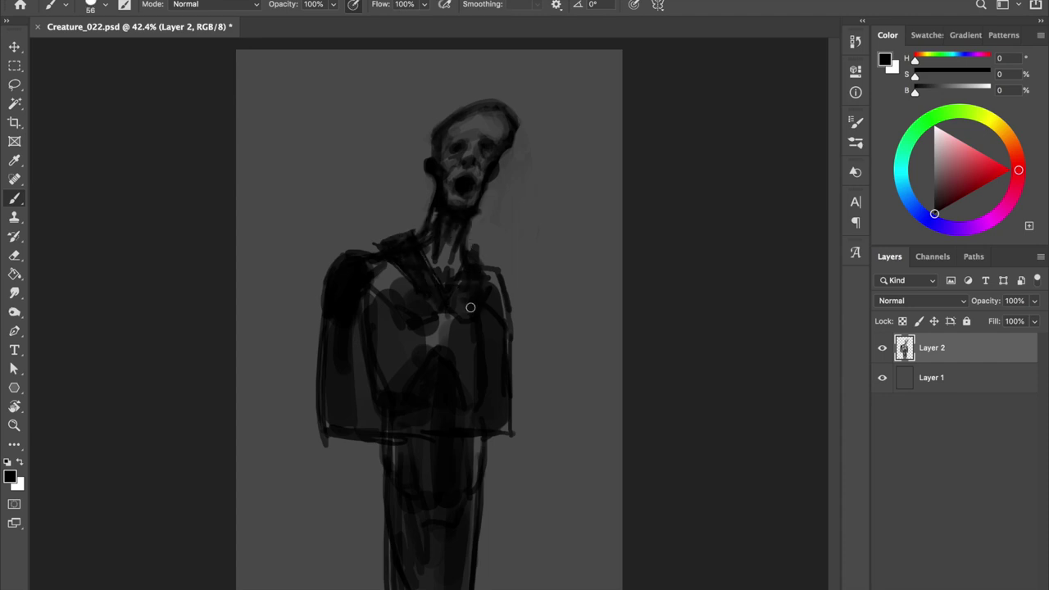
{"action": "left_click_drag", "start_coordinate": [473, 269], "coordinate": [483, 273]}
{"action": "mouse_move", "coordinate": [378, 300]}
{"action": "left_mouse_down"}
{"action": "mouse_move", "coordinate": [445, 297]}
{"action": "mouse_move", "coordinate": [440, 393]}
{"action": "mouse_move", "coordinate": [384, 377]}
{"action": "mouse_move", "coordinate": [475, 338]}
{"action": "mouse_move", "coordinate": [480, 382]}
{"action": "left_mouse_up"}
{"action": "mouse_move", "coordinate": [477, 288]}
{"action": "left_mouse_down"}
{"action": "mouse_move", "coordinate": [494, 274]}
{"action": "mouse_move", "coordinate": [385, 257]}
{"action": "mouse_move", "coordinate": [368, 426]}
{"action": "mouse_move", "coordinate": [352, 445]}
{"action": "mouse_move", "coordinate": [387, 490]}
{"action": "mouse_move", "coordinate": [363, 475]}
{"action": "mouse_move", "coordinate": [483, 407]}
{"action": "mouse_move", "coordinate": [494, 426]}
{"action": "left_mouse_up"}
{"action": "key", "text": "bracketleft"}
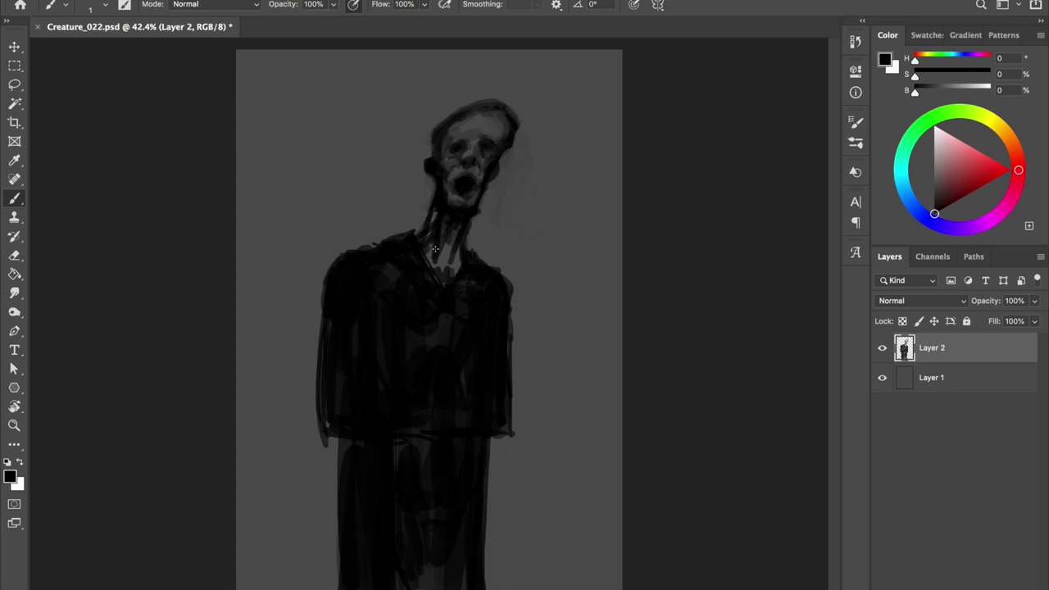
Step: Try light gray V-neck strokes down the chest, then undo them
{"action": "mouse_move", "coordinate": [434, 246]}
{"action": "left_mouse_down"}
{"action": "mouse_move", "coordinate": [437, 367]}
{"action": "mouse_move", "coordinate": [416, 323]}
{"action": "mouse_move", "coordinate": [428, 382]}
{"action": "left_mouse_up"}
{"action": "left_click_drag", "start_coordinate": [426, 303], "coordinate": [447, 379]}
{"action": "left_click_drag", "start_coordinate": [463, 295], "coordinate": [442, 359]}
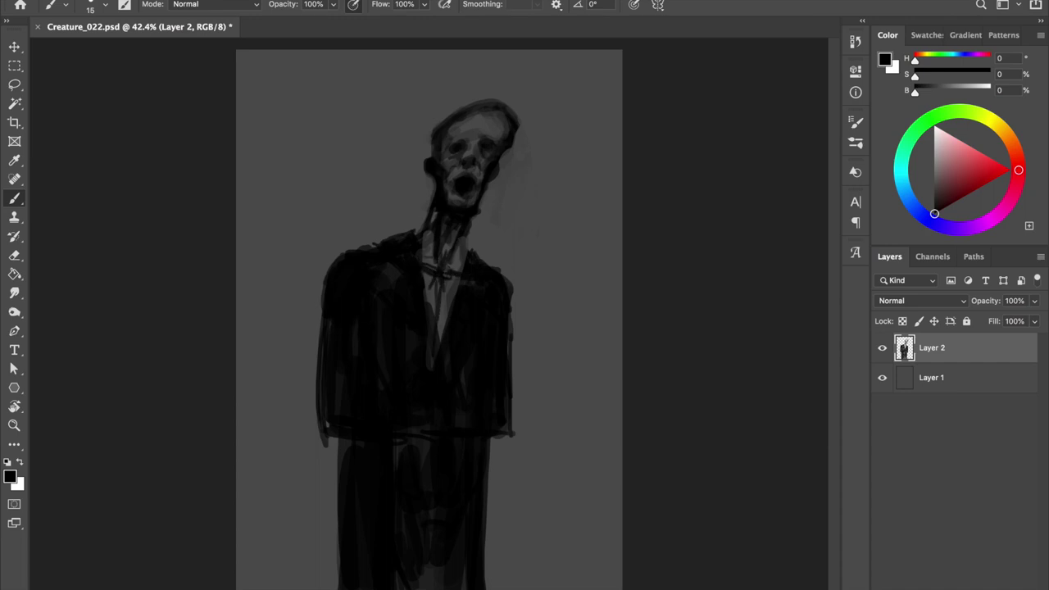
{"action": "key", "text": "ctrl+z"}
{"action": "key", "text": "ctrl+z"}
Step: Extend and darken both sides of the coat down to the canvas bottom
{"action": "left_click_drag", "start_coordinate": [336, 418], "coordinate": [323, 586]}
{"action": "left_click_drag", "start_coordinate": [314, 473], "coordinate": [311, 585]}
{"action": "left_click_drag", "start_coordinate": [492, 418], "coordinate": [495, 586]}
{"action": "left_click_drag", "start_coordinate": [503, 336], "coordinate": [500, 574]}
{"action": "left_click_drag", "start_coordinate": [504, 389], "coordinate": [491, 565]}
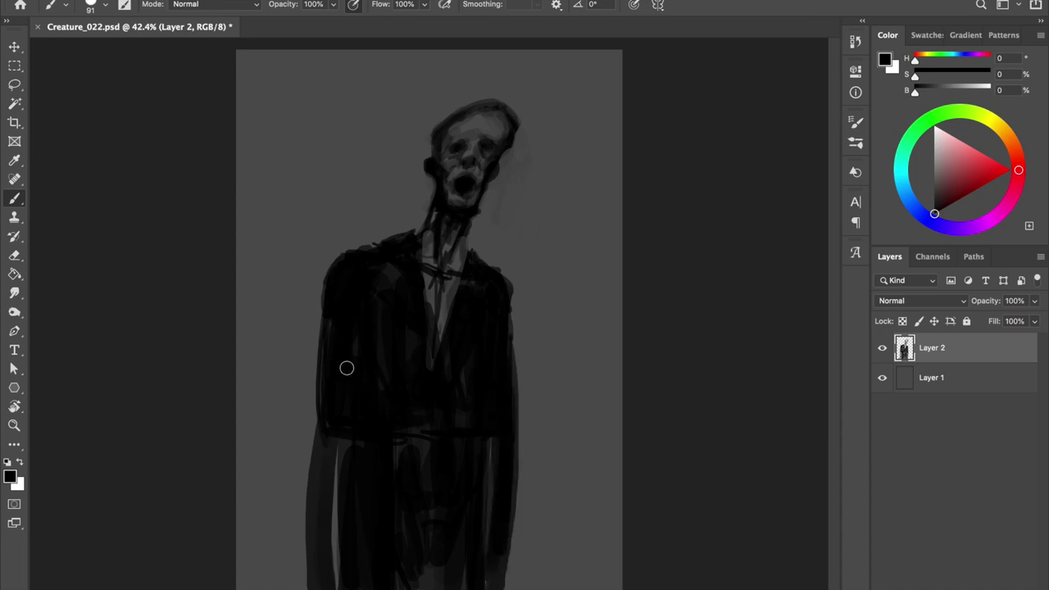
{"action": "left_click_drag", "start_coordinate": [332, 443], "coordinate": [328, 586]}
{"action": "left_click_drag", "start_coordinate": [347, 368], "coordinate": [343, 368]}
{"action": "left_click_drag", "start_coordinate": [352, 436], "coordinate": [360, 561]}
{"action": "left_click_drag", "start_coordinate": [319, 342], "coordinate": [326, 568]}
{"action": "left_click_drag", "start_coordinate": [487, 583], "coordinate": [488, 500]}
{"action": "left_click_drag", "start_coordinate": [486, 443], "coordinate": [490, 585]}
Step: Lighten the collar area with the Eraser and undo a thin stroke on the left shoulder
{"action": "key", "text": "e"}
{"action": "mouse_move", "coordinate": [491, 254]}
{"action": "left_mouse_down"}
{"action": "mouse_move", "coordinate": [429, 273]}
{"action": "mouse_move", "coordinate": [444, 301]}
{"action": "mouse_move", "coordinate": [465, 311]}
{"action": "left_mouse_up"}
{"action": "key", "text": "b"}
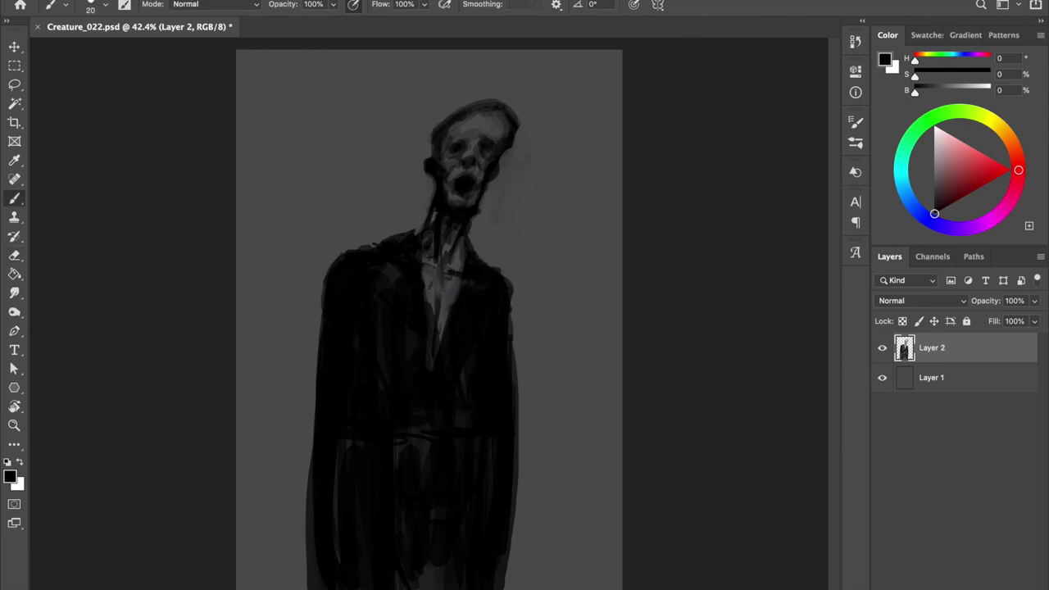
{"action": "key", "text": "ctrl+z"}
{"action": "key", "text": "e"}
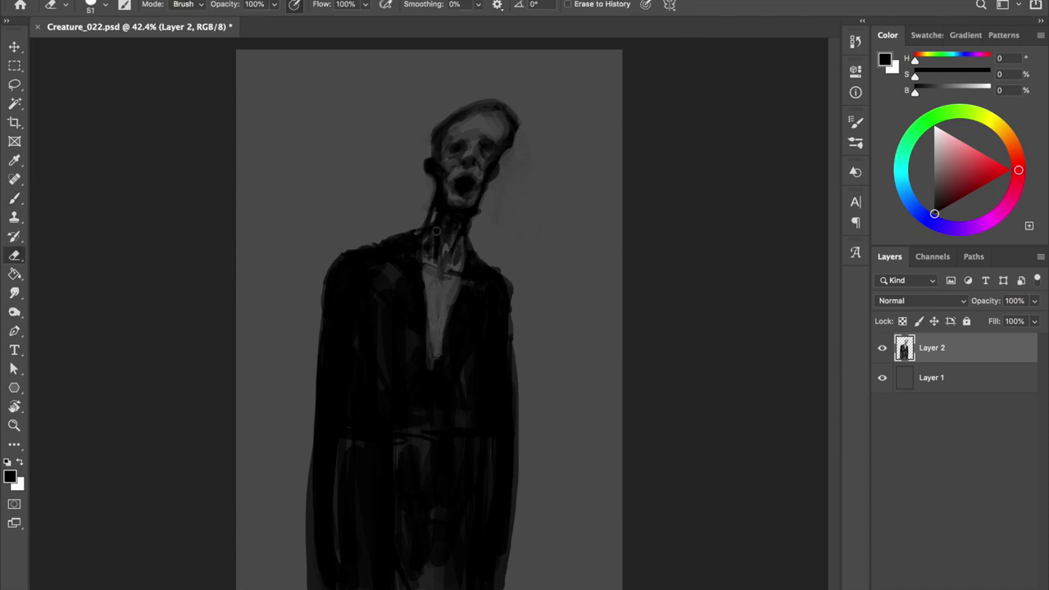
{"action": "key", "text": "b"}
Step: Darken small patches on the chest below the collar, ending with a 100 px brush
{"action": "mouse_move", "coordinate": [438, 326]}
{"action": "left_mouse_down"}
{"action": "mouse_move", "coordinate": [433, 360]}
{"action": "mouse_move", "coordinate": [446, 352]}
{"action": "left_mouse_up"}
{"action": "key", "text": "e"}
{"action": "key", "text": "b"}
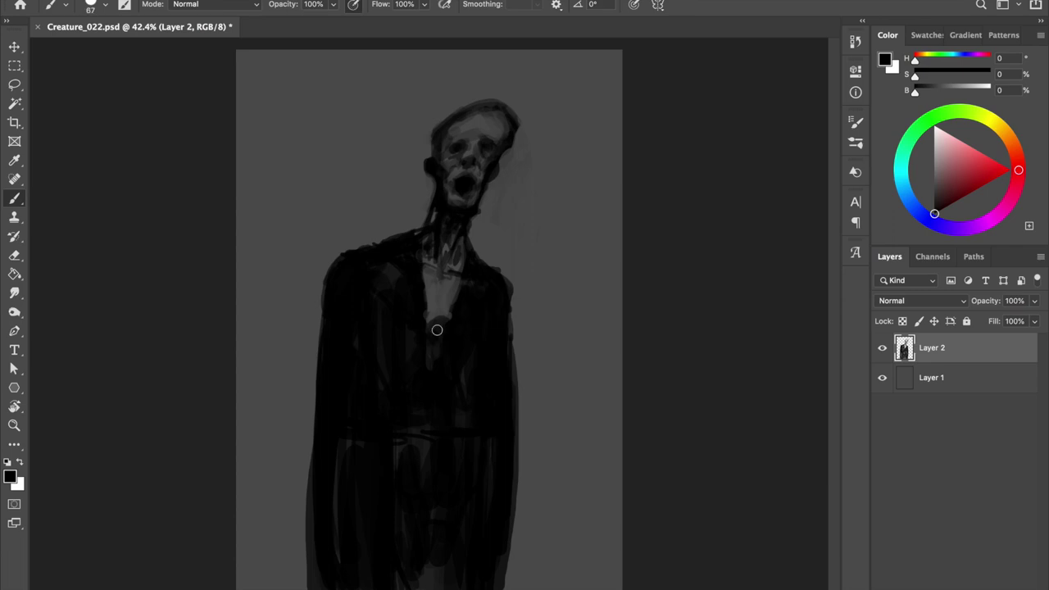
{"action": "left_click_drag", "start_coordinate": [434, 294], "coordinate": [451, 298]}
{"action": "key", "text": "e"}
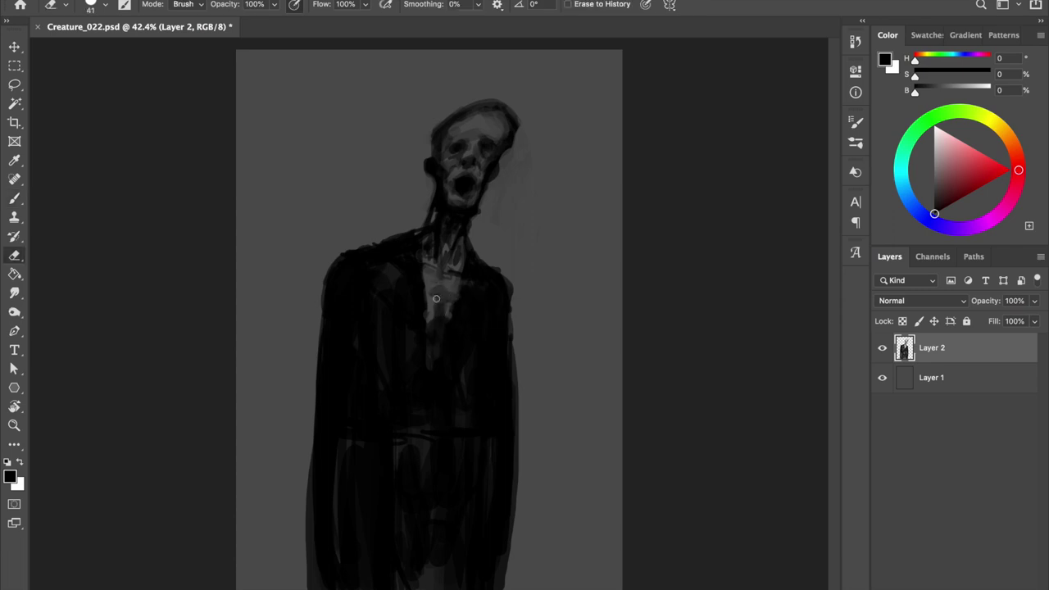
{"action": "key", "text": "b"}
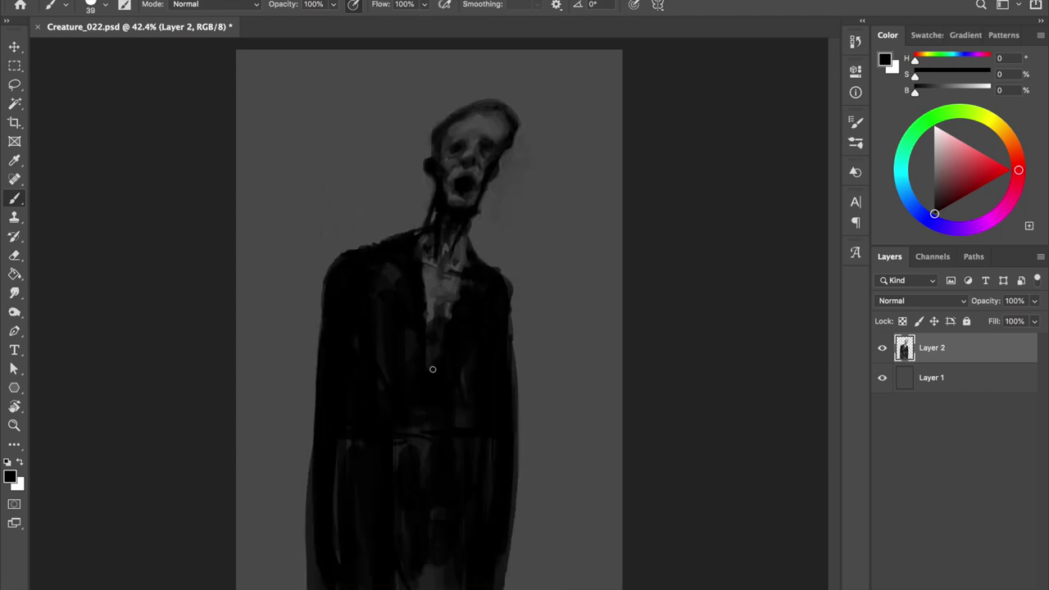
{"action": "left_click_drag", "start_coordinate": [418, 467], "coordinate": [405, 494]}
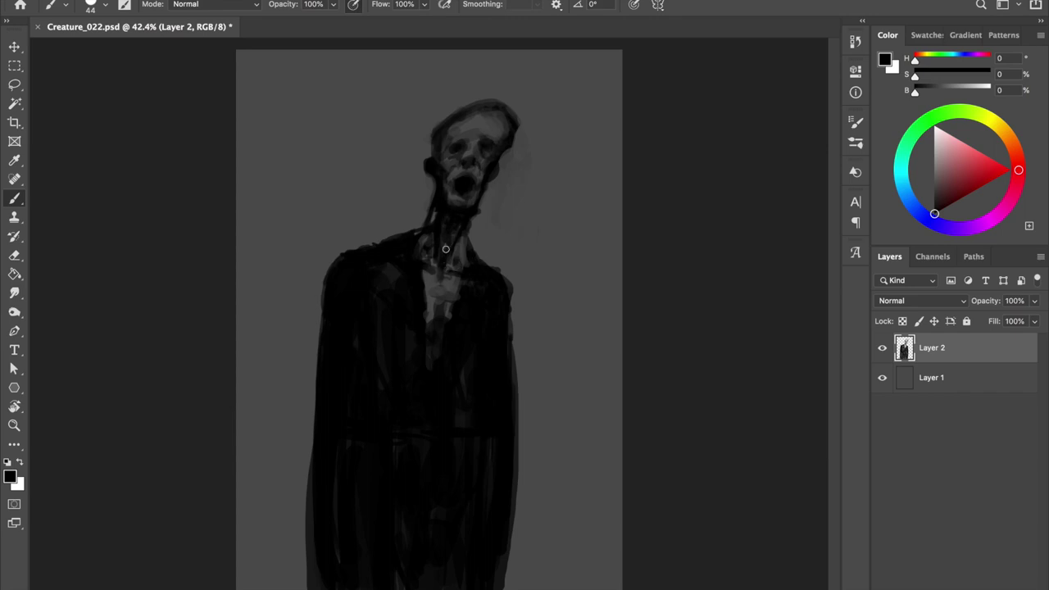
Step: Touch up the neck with the Eraser and save the painting
{"action": "key", "text": "e"}
{"action": "key", "text": "b"}
{"action": "key", "text": "e"}
{"action": "key", "text": "b"}
{"action": "key", "text": "e"}
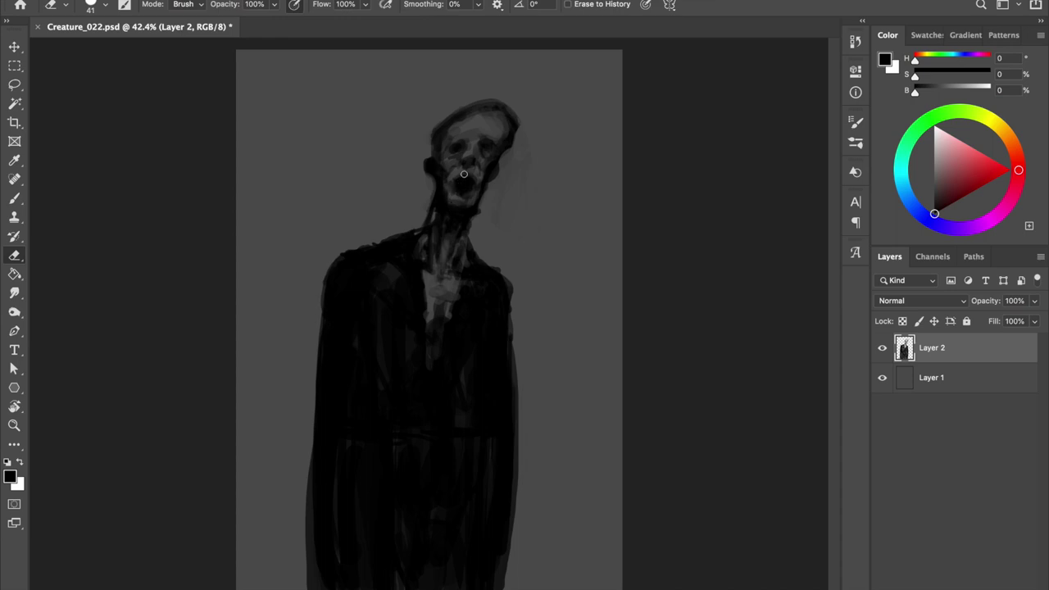
{"action": "key", "text": "ctrl+s"}
{"action": "key", "text": "b"}
Step: Darken and square the coat's left and right shoulders
{"action": "mouse_move", "coordinate": [314, 264]}
{"action": "left_mouse_down"}
{"action": "mouse_move", "coordinate": [393, 243]}
{"action": "mouse_move", "coordinate": [316, 445]}
{"action": "mouse_move", "coordinate": [322, 276]}
{"action": "left_mouse_up"}
{"action": "left_click_drag", "start_coordinate": [489, 272], "coordinate": [512, 361]}
{"action": "left_click_drag", "start_coordinate": [498, 290], "coordinate": [504, 297]}
Step: Lighten a strip on the lower-left coat, then repaint it dark
{"action": "key", "text": "e"}
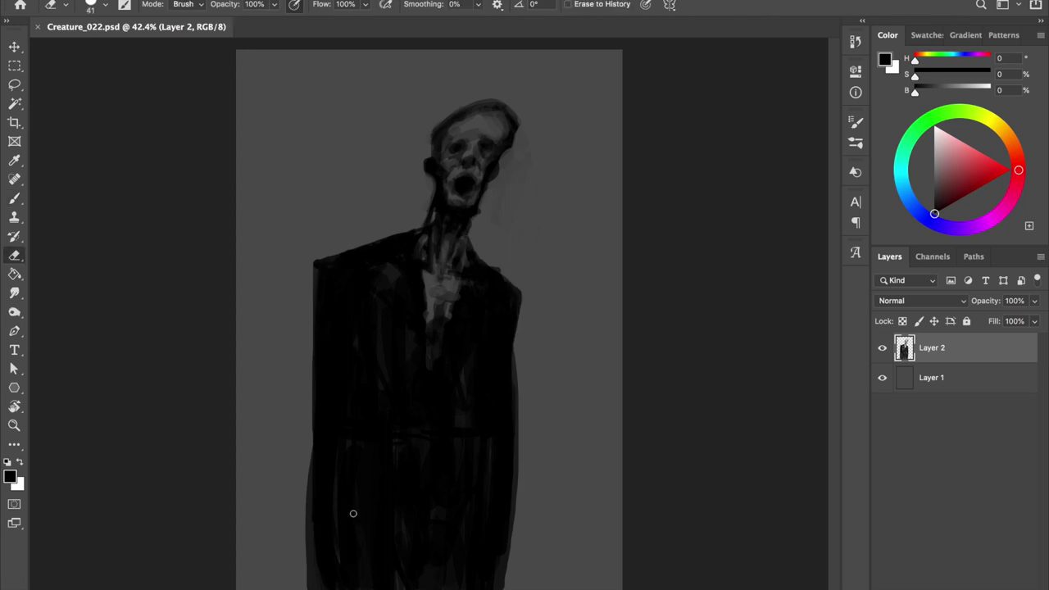
{"action": "left_click_drag", "start_coordinate": [356, 498], "coordinate": [340, 588]}
{"action": "mouse_move", "coordinate": [346, 489]}
{"action": "left_mouse_down"}
{"action": "mouse_move", "coordinate": [333, 562]}
{"action": "mouse_move", "coordinate": [347, 418]}
{"action": "mouse_move", "coordinate": [352, 585]}
{"action": "mouse_move", "coordinate": [357, 403]}
{"action": "left_mouse_up"}
{"action": "key", "text": "b"}
{"action": "mouse_move", "coordinate": [368, 503]}
{"action": "left_mouse_down"}
{"action": "mouse_move", "coordinate": [359, 395]}
{"action": "mouse_move", "coordinate": [368, 568]}
{"action": "mouse_move", "coordinate": [316, 573]}
{"action": "mouse_move", "coordinate": [318, 586]}
{"action": "left_mouse_up"}
{"action": "key", "text": "e"}
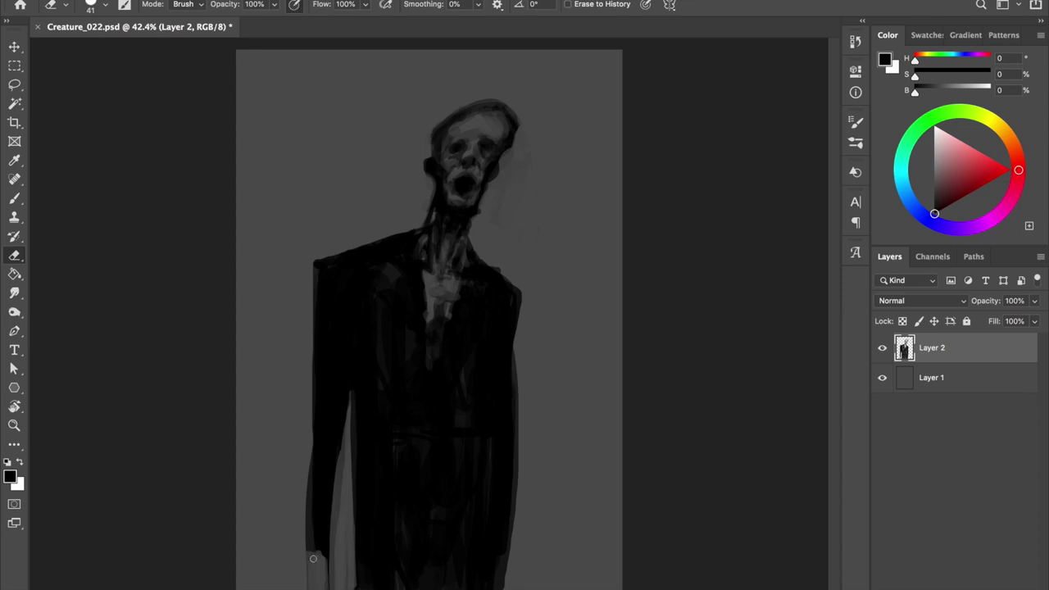
{"action": "key", "text": "b"}
Step: Lighten the coat's lower-right edge with a 15 px brush and darken the lower-left edge at about 209 px
{"action": "left_click_drag", "start_coordinate": [308, 551], "coordinate": [308, 589]}
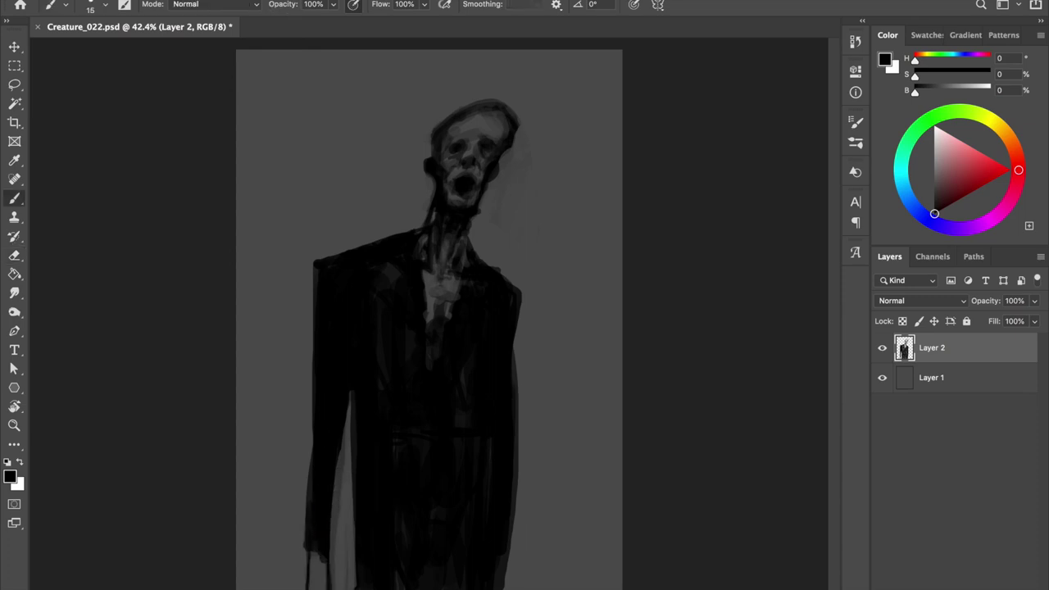
{"action": "key", "text": "e"}
{"action": "left_click_drag", "start_coordinate": [502, 581], "coordinate": [494, 556]}
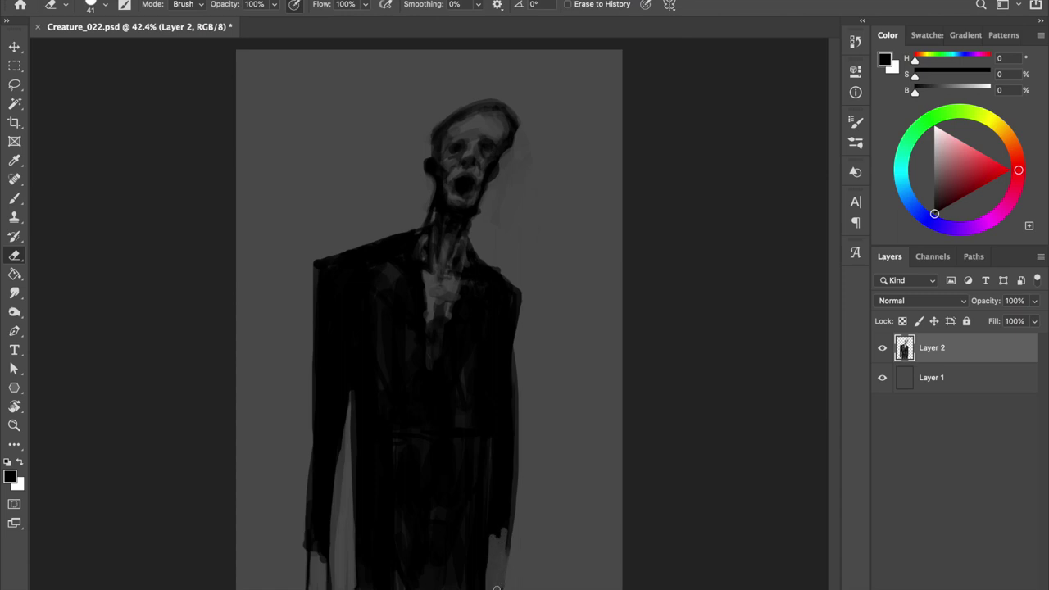
{"action": "key", "text": "b"}
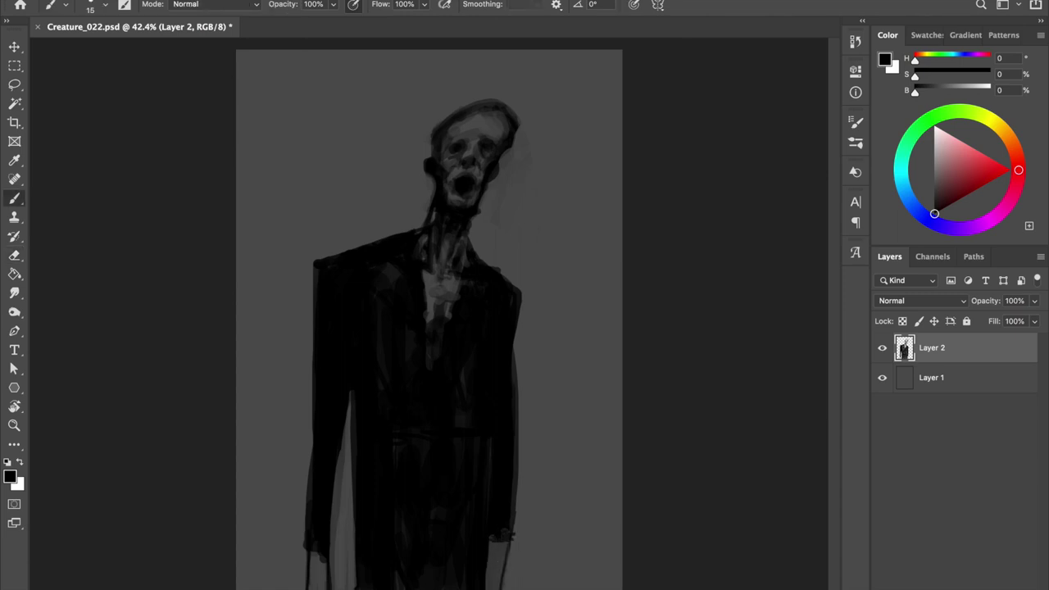
{"action": "key", "text": "bracketright"}
{"action": "key", "text": "e"}
{"action": "left_click_drag", "start_coordinate": [518, 501], "coordinate": [520, 540]}
{"action": "key", "text": "b"}
{"action": "mouse_move", "coordinate": [320, 530]}
{"action": "left_mouse_down"}
{"action": "mouse_move", "coordinate": [328, 561]}
{"action": "mouse_move", "coordinate": [352, 544]}
{"action": "left_mouse_up"}
Step: Save the painting and compare the last edit by undoing it
{"action": "key", "text": "e"}
{"action": "key", "text": "ctrl+s"}
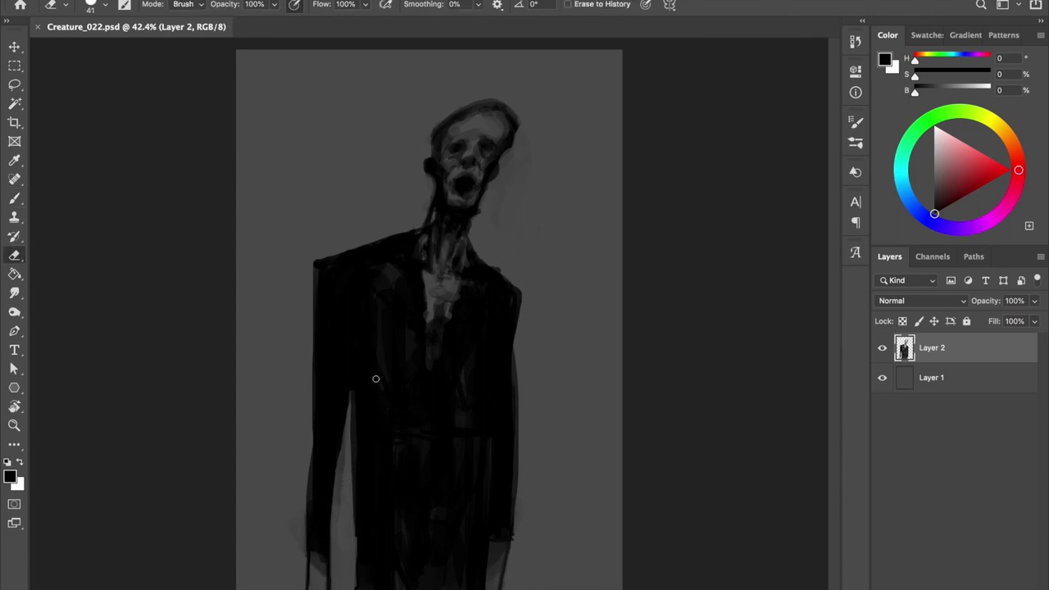
{"action": "key", "text": "ctrl+z"}
{"action": "key", "text": "ctrl+z"}
{"action": "key", "text": "r"}
{"action": "key", "text": "e"}
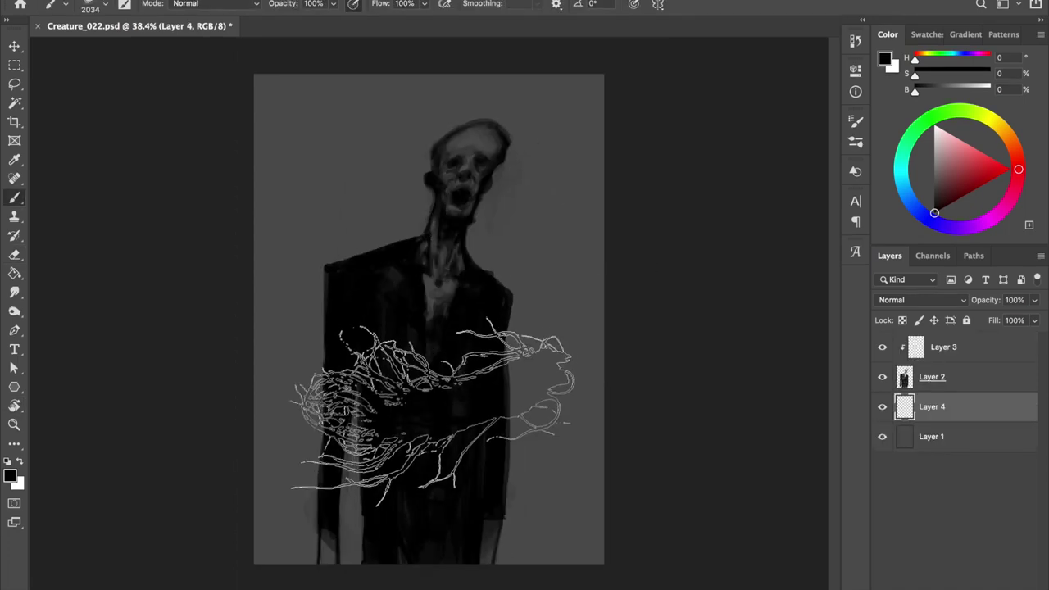
Step: Stamp a large black hair shape on Layer 4 and move it right of the head
{"action": "left_click", "coordinate": [407, 185]}
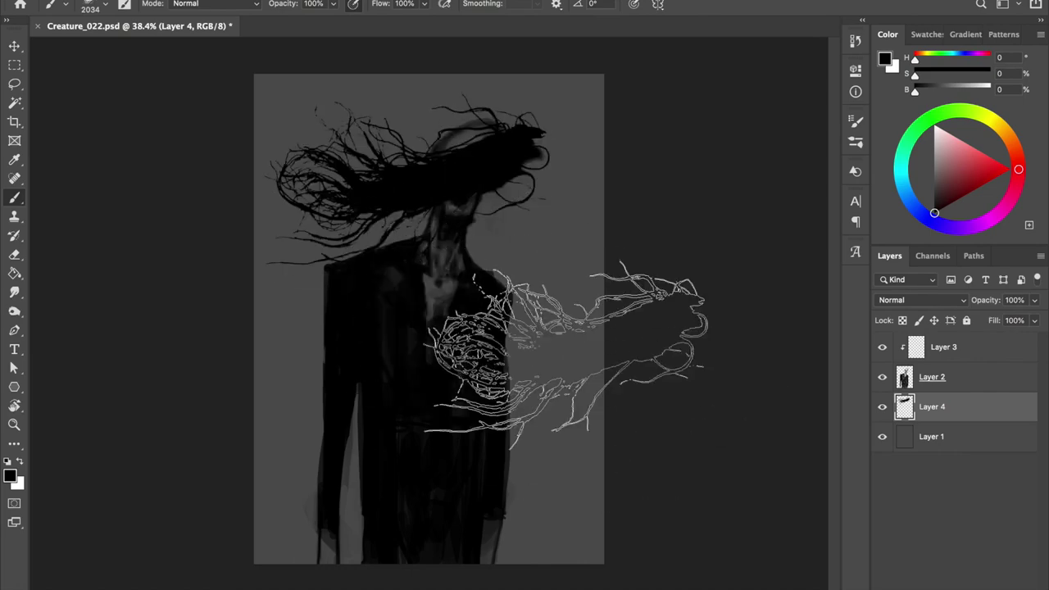
{"action": "key", "text": "ctrl+t"}
{"action": "key", "text": "Escape"}
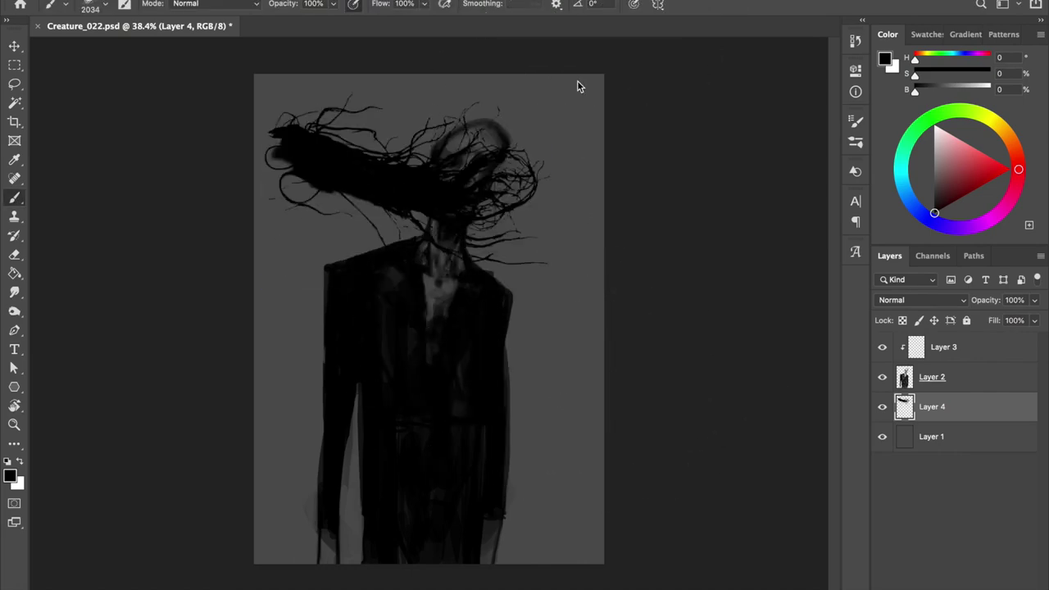
{"action": "key", "text": "v"}
{"action": "left_click_drag", "start_coordinate": [578, 86], "coordinate": [578, 224]}
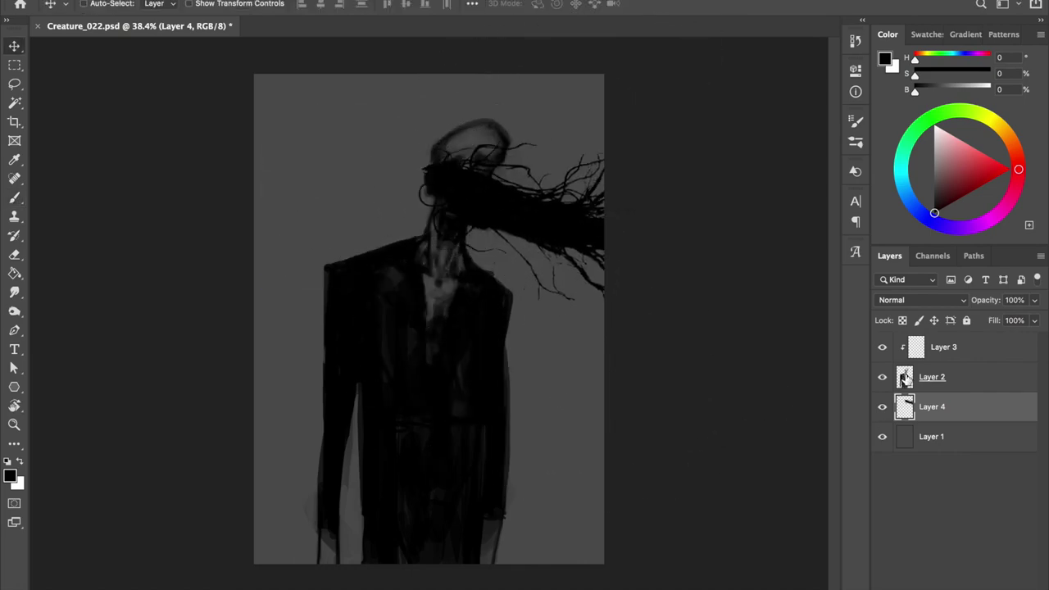
Step: Merge Layer 3 into Layer 2, shift figure and hair left, then reposition the hair over the head
{"action": "left_click", "coordinate": [904, 378]}
{"action": "key", "text": "ctrl+e"}
{"action": "left_click", "coordinate": [931, 377], "text": "shift"}
{"action": "left_click_drag", "start_coordinate": [495, 324], "coordinate": [437, 325]}
{"action": "left_click", "coordinate": [904, 377]}
{"action": "left_click_drag", "start_coordinate": [611, 247], "coordinate": [586, 223]}
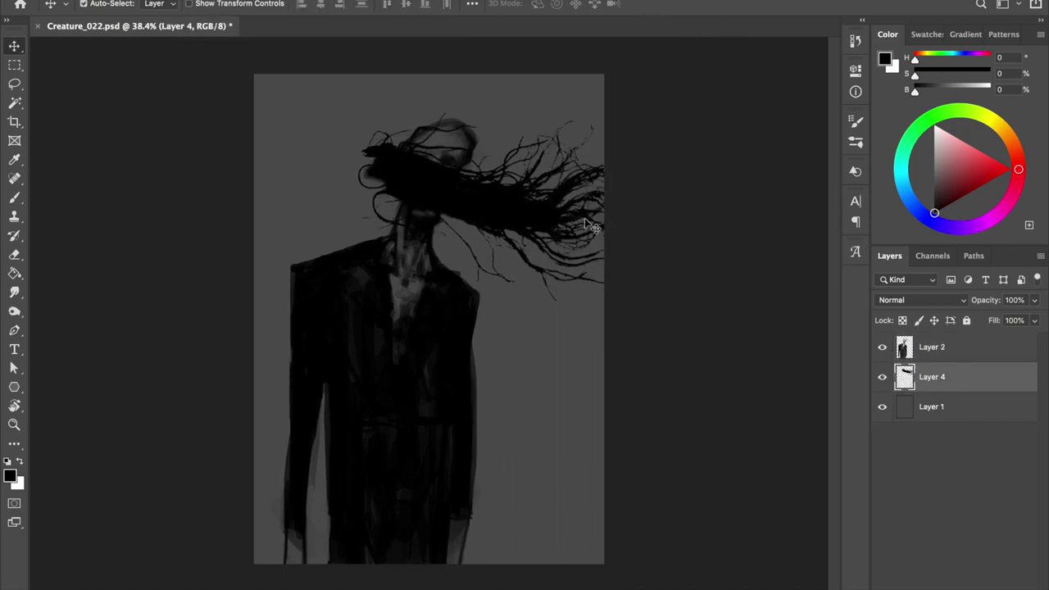
Step: Rotate the hair about 28 degrees and warp its top upward and its left corner down
{"action": "key", "text": "ctrl+t"}
{"action": "left_click_drag", "start_coordinate": [644, 107], "coordinate": [676, 188]}
{"action": "left_click_drag", "start_coordinate": [515, 222], "coordinate": [515, 233]}
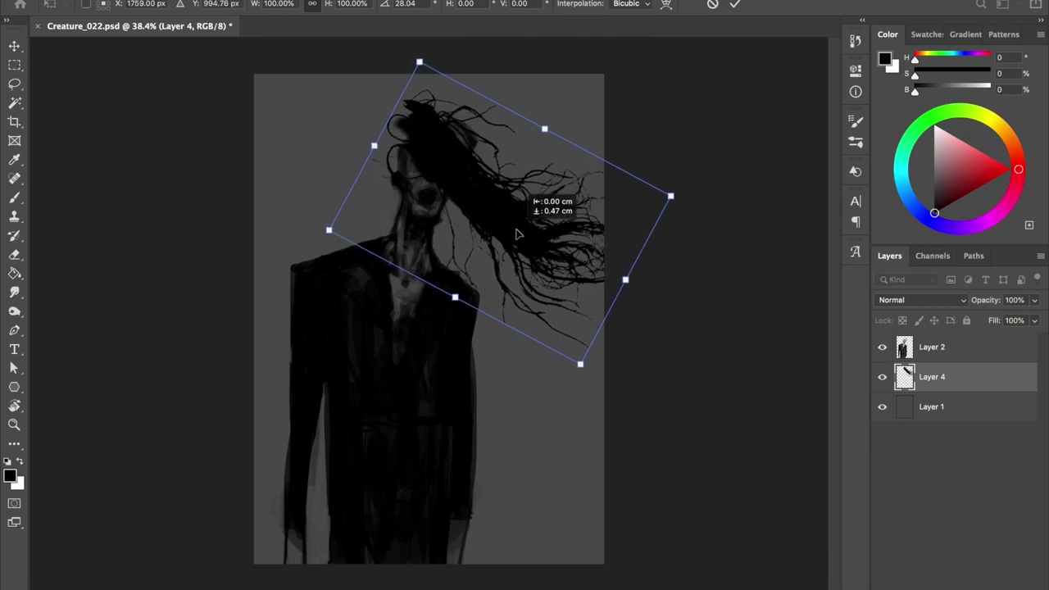
{"action": "key", "text": "ctrl+alt+w"}
{"action": "left_click_drag", "start_coordinate": [496, 109], "coordinate": [528, 39]}
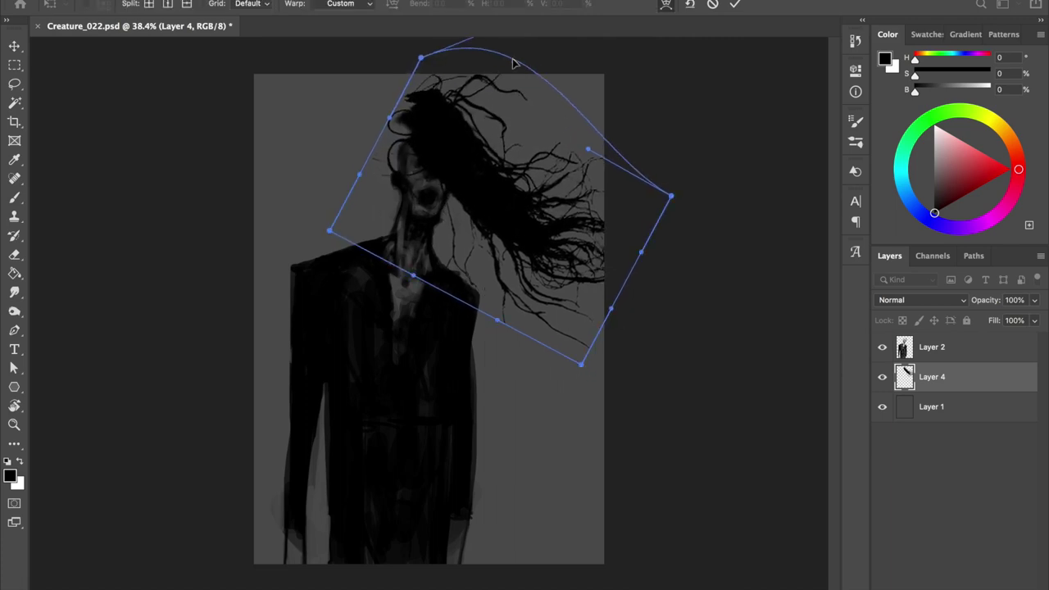
{"action": "left_click_drag", "start_coordinate": [360, 237], "coordinate": [328, 300]}
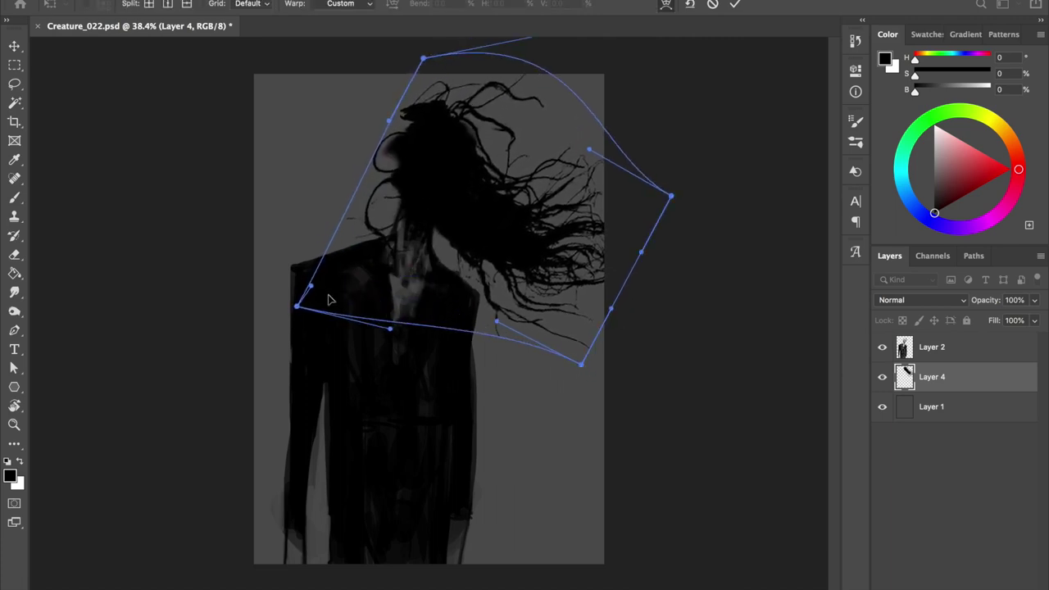
{"action": "key", "text": "Return"}
Step: Erase hair strands above the head and over the face to reveal it
{"action": "key", "text": "e"}
{"action": "left_click_drag", "start_coordinate": [391, 130], "coordinate": [333, 129]}
{"action": "mouse_move", "coordinate": [445, 87]}
{"action": "left_mouse_down"}
{"action": "mouse_move", "coordinate": [520, 106]}
{"action": "mouse_move", "coordinate": [469, 81]}
{"action": "mouse_move", "coordinate": [458, 91]}
{"action": "left_mouse_up"}
{"action": "mouse_move", "coordinate": [417, 147]}
{"action": "left_mouse_down"}
{"action": "mouse_move", "coordinate": [422, 196]}
{"action": "mouse_move", "coordinate": [438, 146]}
{"action": "left_mouse_up"}
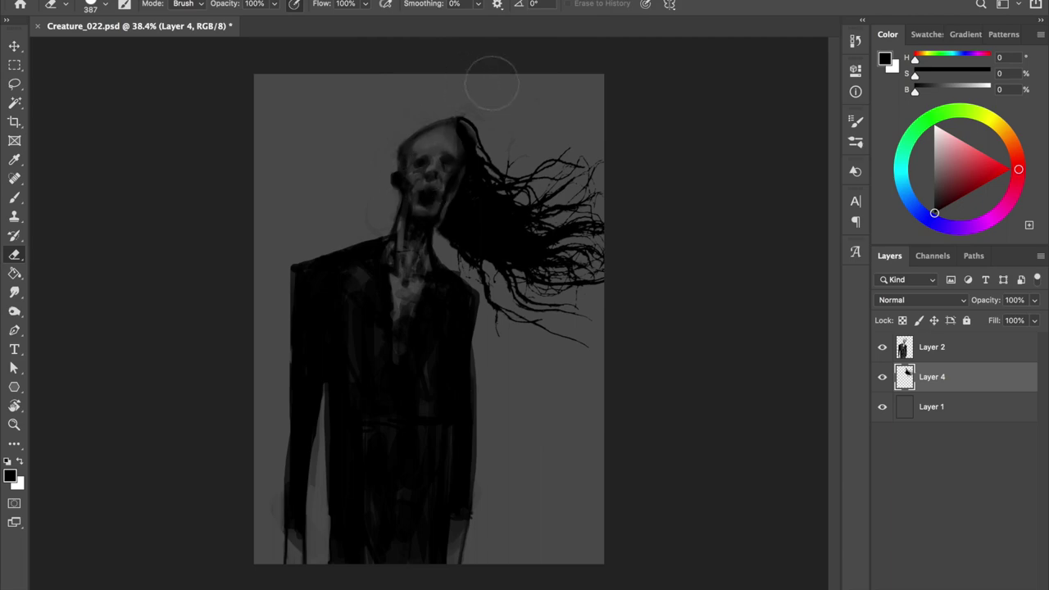
Step: Choose a hard round brush, undo a stray dab, and size the brush down to 28 px
{"action": "key", "text": "b"}
{"action": "right_click", "coordinate": [456, 122]}
{"action": "left_click", "coordinate": [472, 217]}
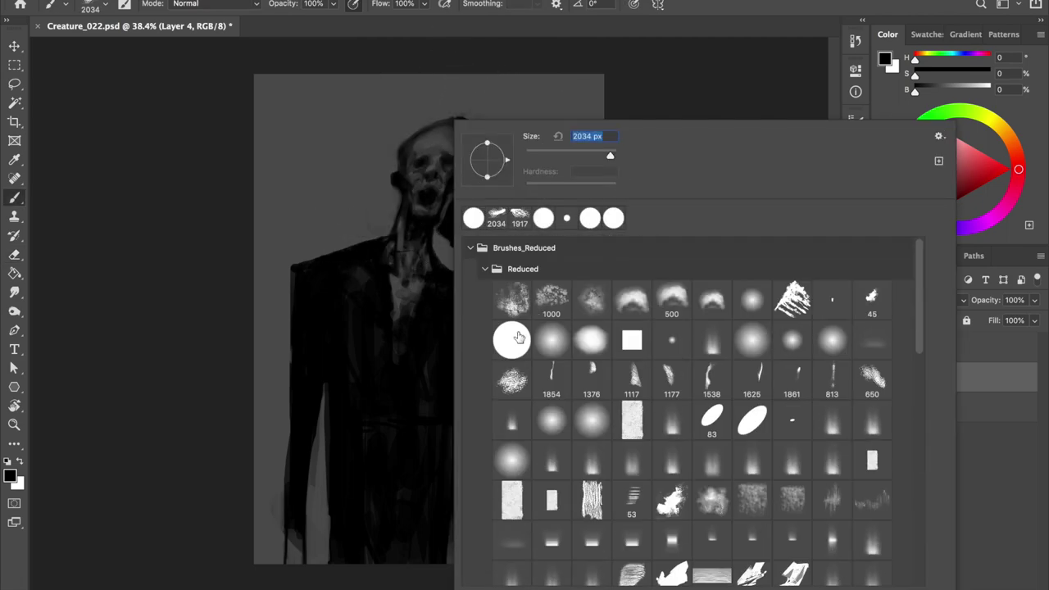
{"action": "left_click", "coordinate": [182, 165]}
{"action": "key", "text": "ctrl+z"}
{"action": "left_click_drag", "start_coordinate": [437, 168], "coordinate": [463, 181]}
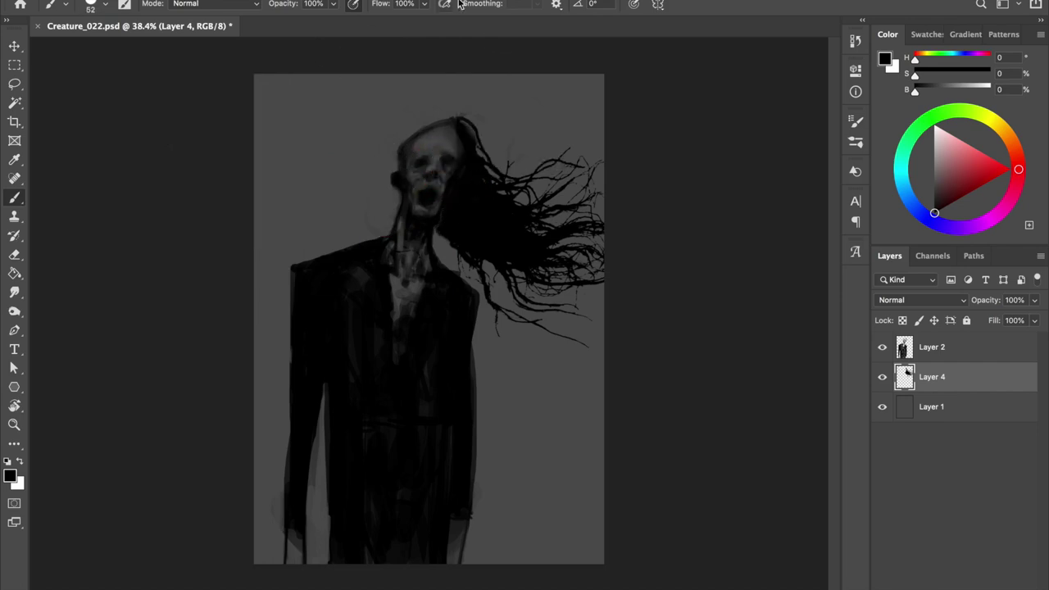
{"action": "left_click_drag", "start_coordinate": [452, 117], "coordinate": [455, 135]}
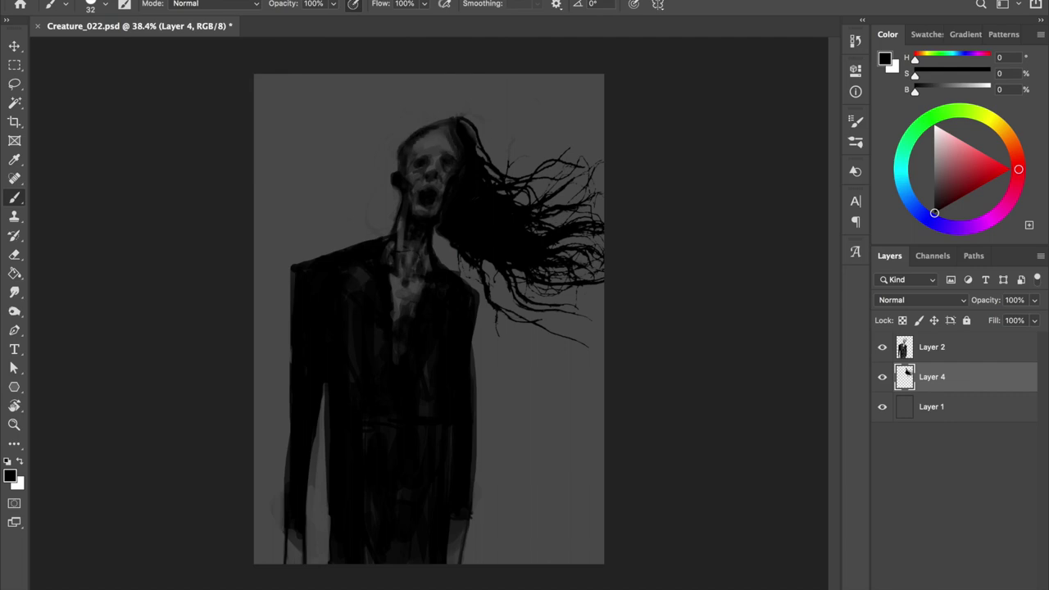
Step: On a mirrored canvas, lighten right of the neck and darken beside the chin, then undo it
{"action": "key", "text": "h"}
{"action": "key", "text": "h"}
{"action": "key", "text": "e"}
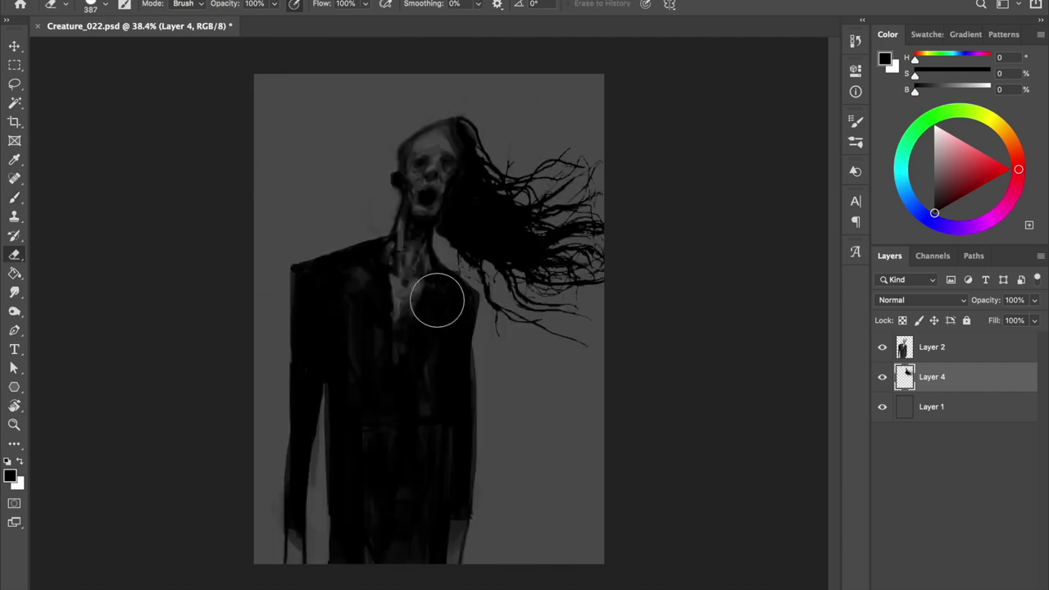
{"action": "left_click_drag", "start_coordinate": [459, 270], "coordinate": [456, 281]}
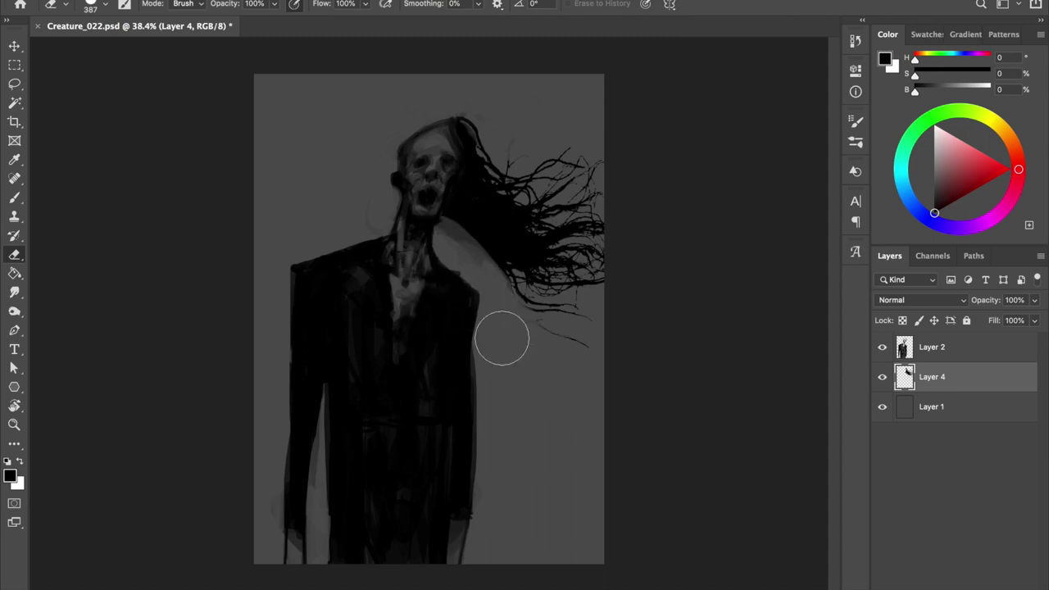
{"action": "key", "text": "b"}
{"action": "left_click_drag", "start_coordinate": [436, 206], "coordinate": [442, 217]}
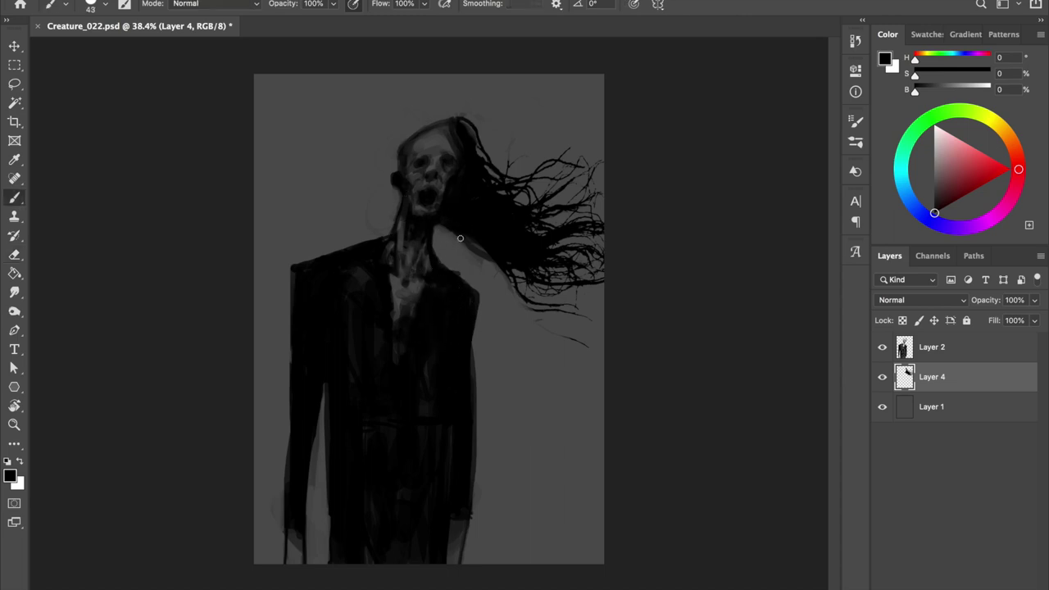
{"action": "left_click_drag", "start_coordinate": [456, 237], "coordinate": [447, 229]}
{"action": "key", "text": "ctrl+z"}
Step: Erase hair strands with a smaller eraser while mirroring the canvas, then undo the erasing
{"action": "key", "text": "e"}
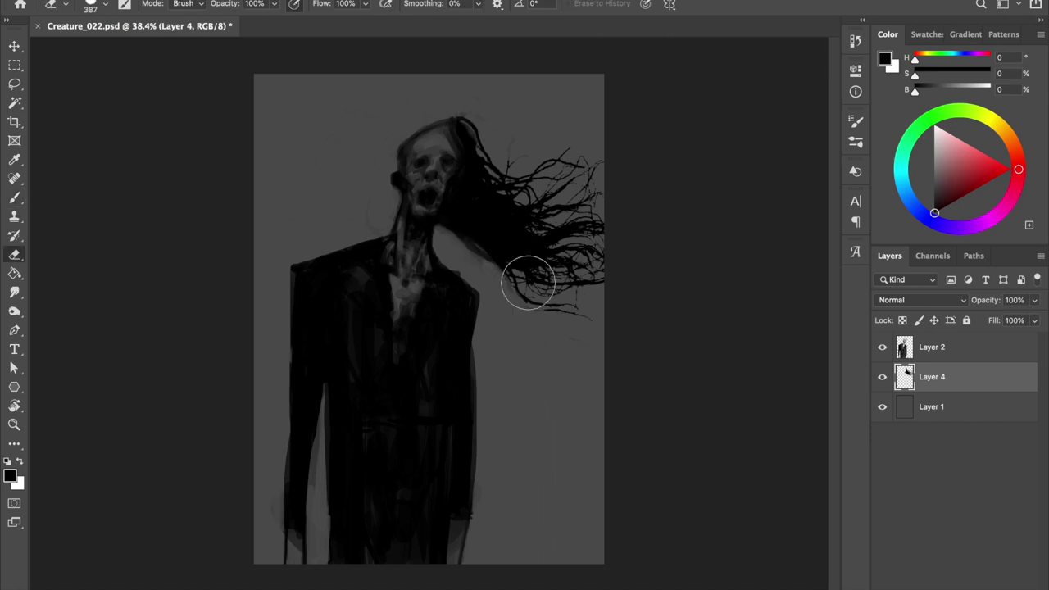
{"action": "key", "text": "ctrl+shift+h"}
{"action": "key", "text": "ctrl+shift+h"}
{"action": "mouse_move", "coordinate": [492, 204]}
{"action": "left_mouse_down"}
{"action": "mouse_move", "coordinate": [458, 204]}
{"action": "mouse_move", "coordinate": [461, 220]}
{"action": "mouse_move", "coordinate": [492, 145]}
{"action": "mouse_move", "coordinate": [564, 300]}
{"action": "mouse_move", "coordinate": [561, 256]}
{"action": "mouse_move", "coordinate": [525, 299]}
{"action": "mouse_move", "coordinate": [603, 289]}
{"action": "mouse_move", "coordinate": [498, 227]}
{"action": "left_mouse_up"}
{"action": "key", "text": "ctrl+z"}
{"action": "key", "text": "ctrl+z"}
{"action": "key", "text": "ctrl+shift+h"}
{"action": "key", "text": "ctrl+shift+h"}
{"action": "key", "text": "ctrl+z"}
{"action": "key", "text": "ctrl+z"}
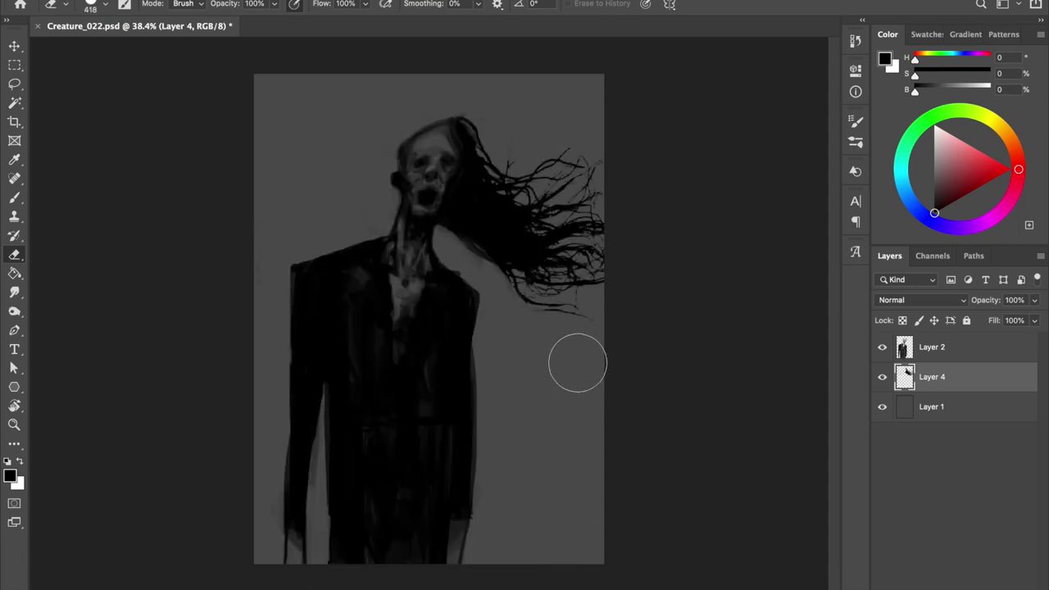
Step: Erase a light patch beside the mouth, alternating between brush and eraser
{"action": "key", "text": "b"}
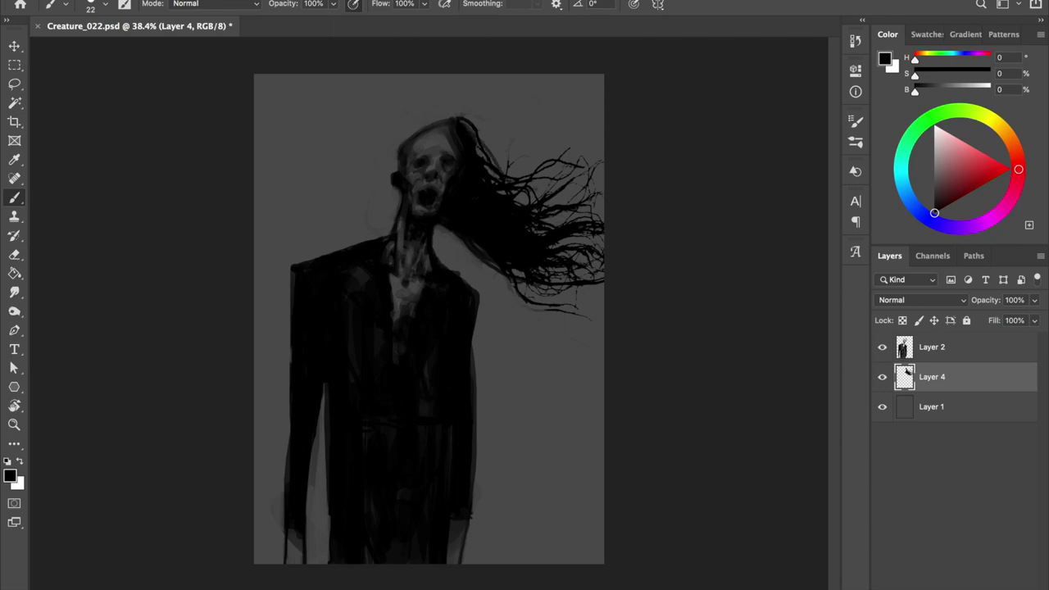
{"action": "key", "text": "e"}
{"action": "mouse_move", "coordinate": [460, 212]}
{"action": "left_mouse_down"}
{"action": "mouse_move", "coordinate": [440, 192]}
{"action": "mouse_move", "coordinate": [455, 190]}
{"action": "left_mouse_up"}
{"action": "key", "text": "b"}
{"action": "key", "text": "e"}
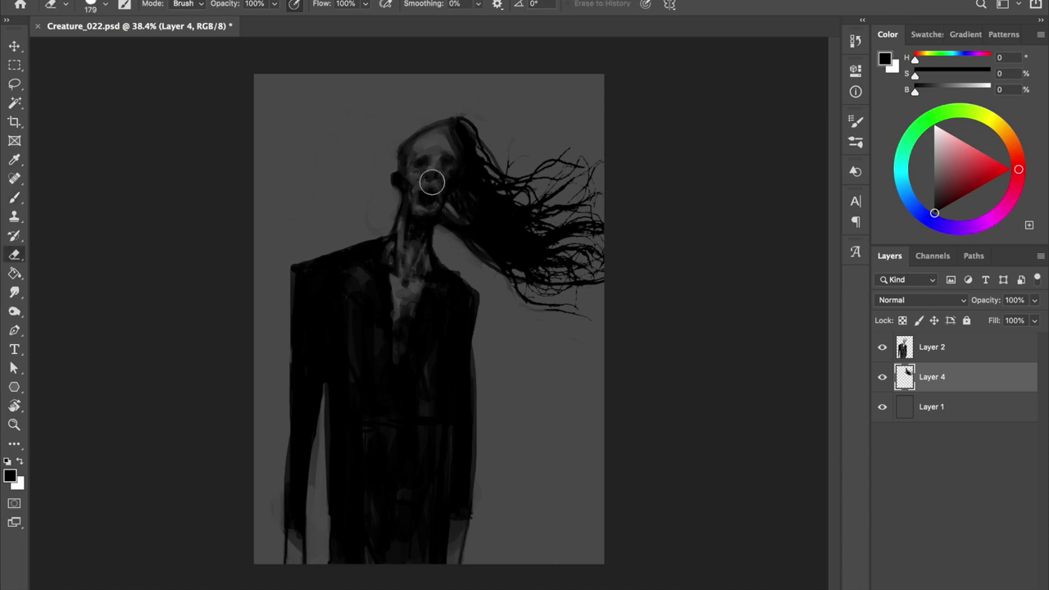
{"action": "key", "text": "b"}
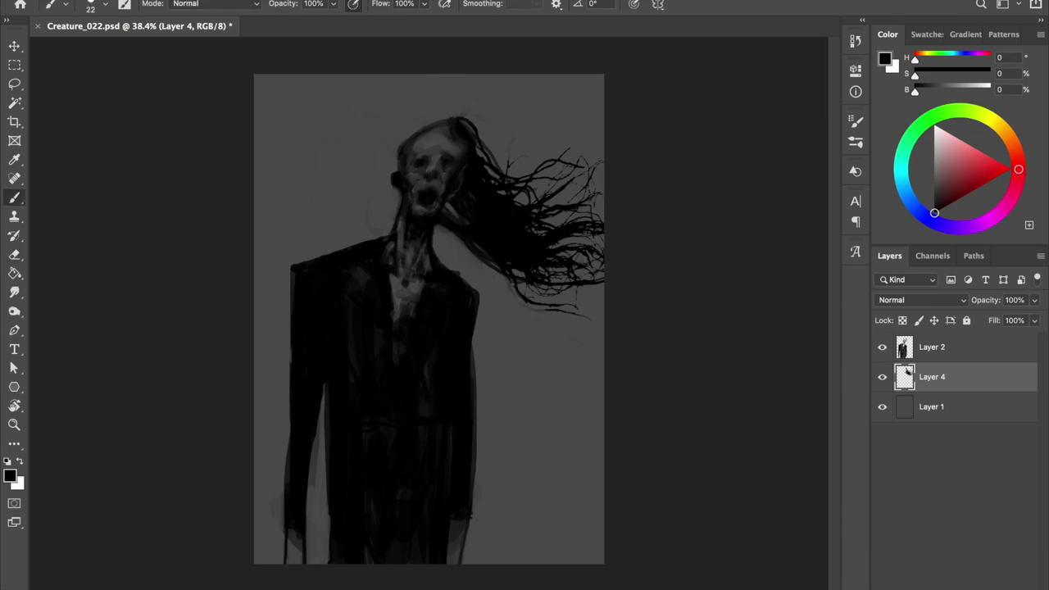
{"action": "key", "text": "e"}
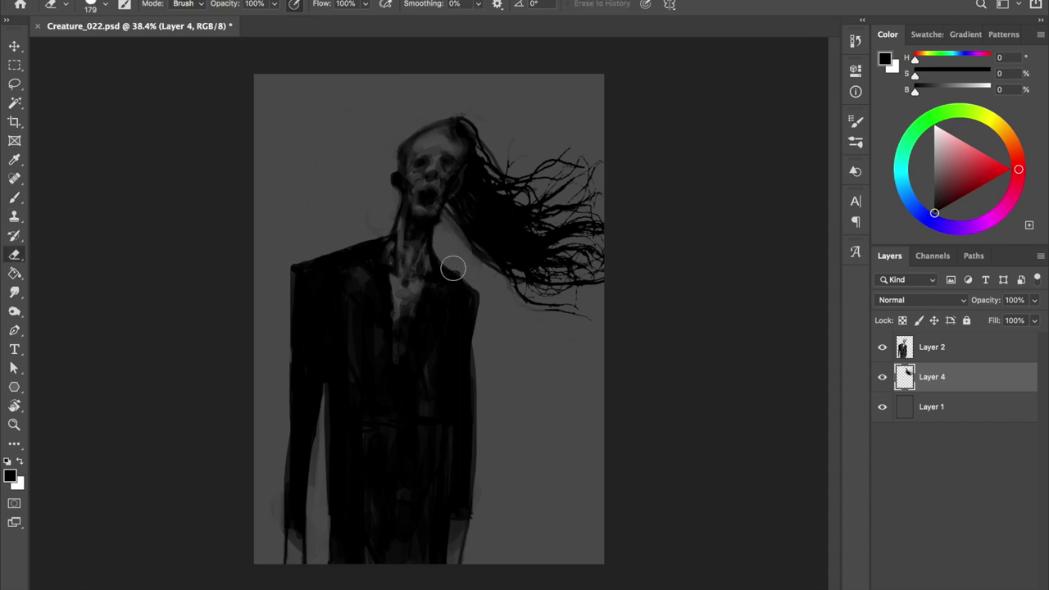
{"action": "key", "text": "b"}
Step: Paint dark hair strokes right of the neck, then begin warping the hair's lower part inward
{"action": "mouse_move", "coordinate": [465, 230]}
{"action": "left_mouse_down"}
{"action": "mouse_move", "coordinate": [471, 258]}
{"action": "mouse_move", "coordinate": [495, 270]}
{"action": "mouse_move", "coordinate": [479, 262]}
{"action": "mouse_move", "coordinate": [501, 296]}
{"action": "left_mouse_up"}
{"action": "key", "text": "e"}
{"action": "key", "text": "b"}
{"action": "left_click_drag", "start_coordinate": [471, 231], "coordinate": [524, 291]}
{"action": "key", "text": "e"}
{"action": "key", "text": "h"}
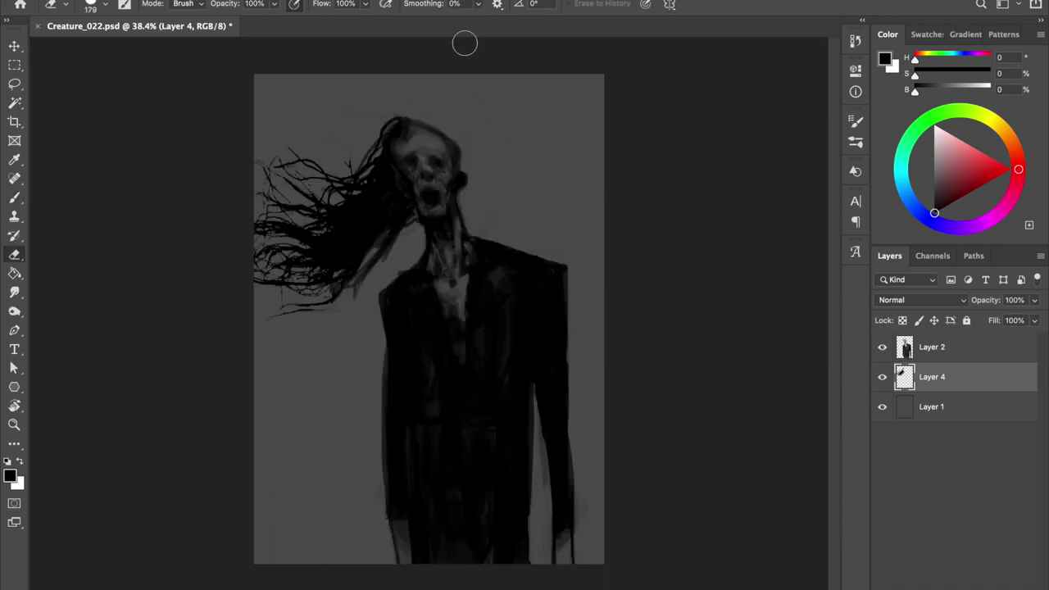
{"action": "key", "text": "b"}
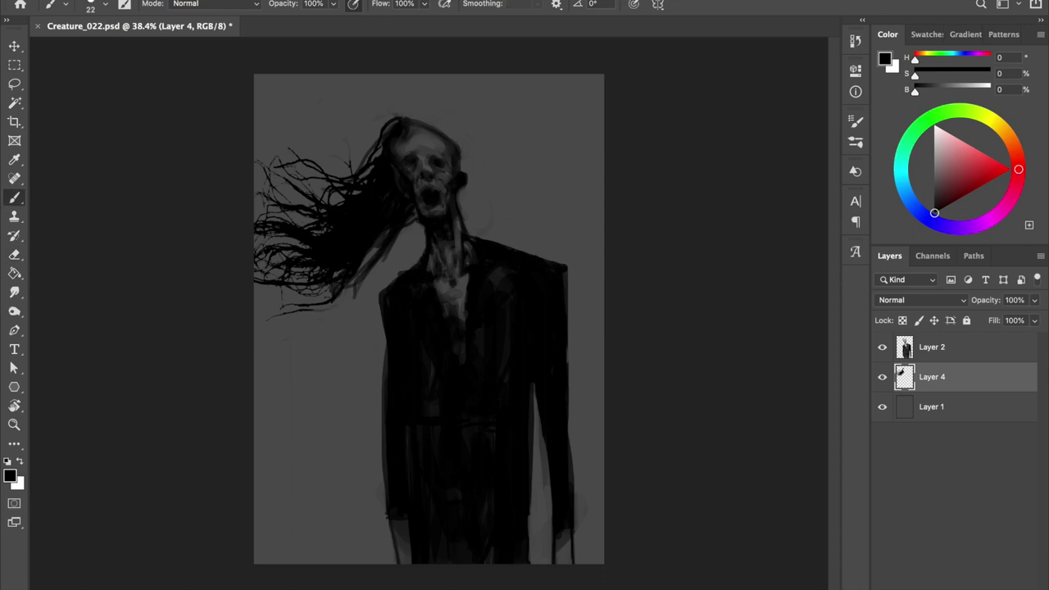
{"action": "key", "text": "e"}
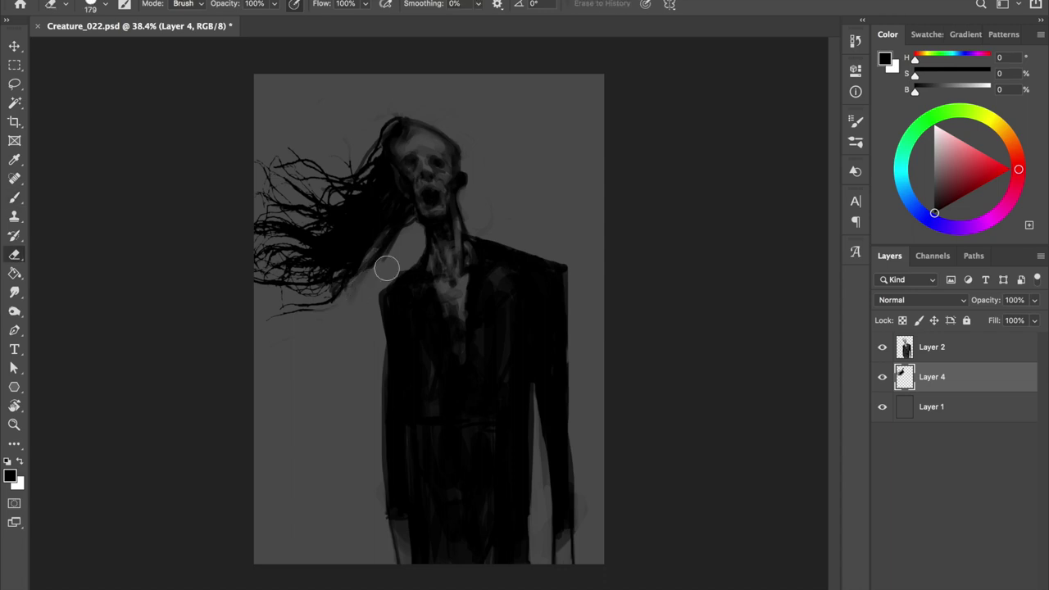
{"action": "key", "text": "ctrl+t"}
{"action": "left_click_drag", "start_coordinate": [246, 332], "coordinate": [301, 345]}
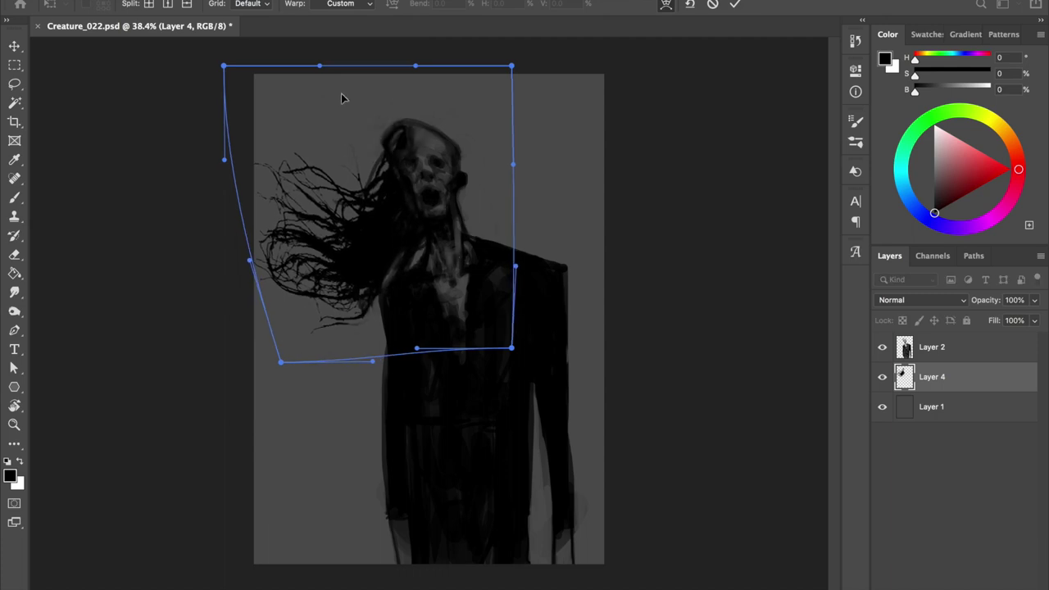
Step: Bow the top of the hair, commit the warp, and check it on a mirrored canvas
{"action": "left_click_drag", "start_coordinate": [356, 110], "coordinate": [314, 71]}
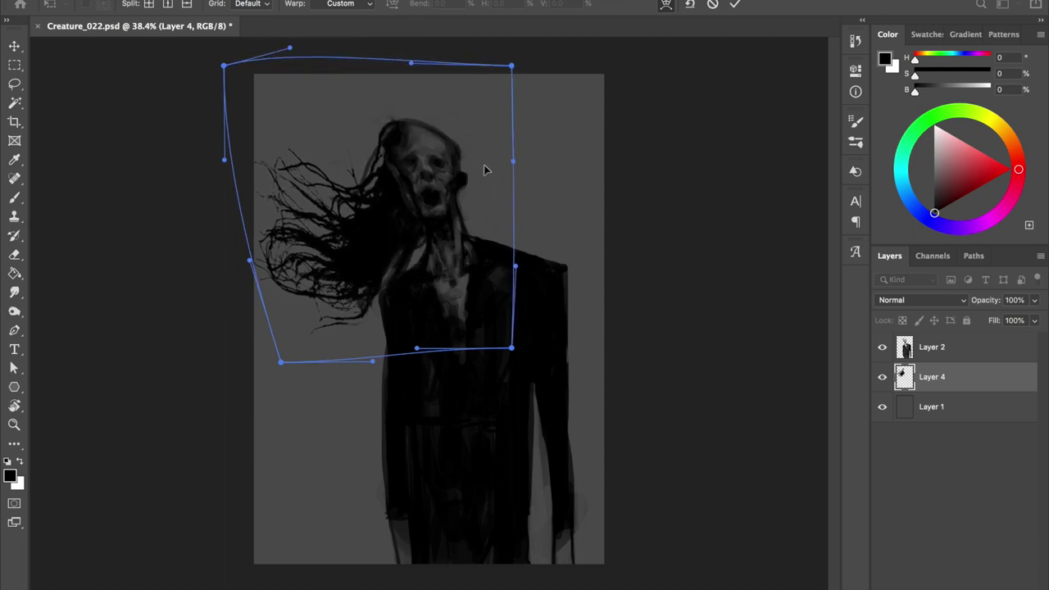
{"action": "key", "text": "Return"}
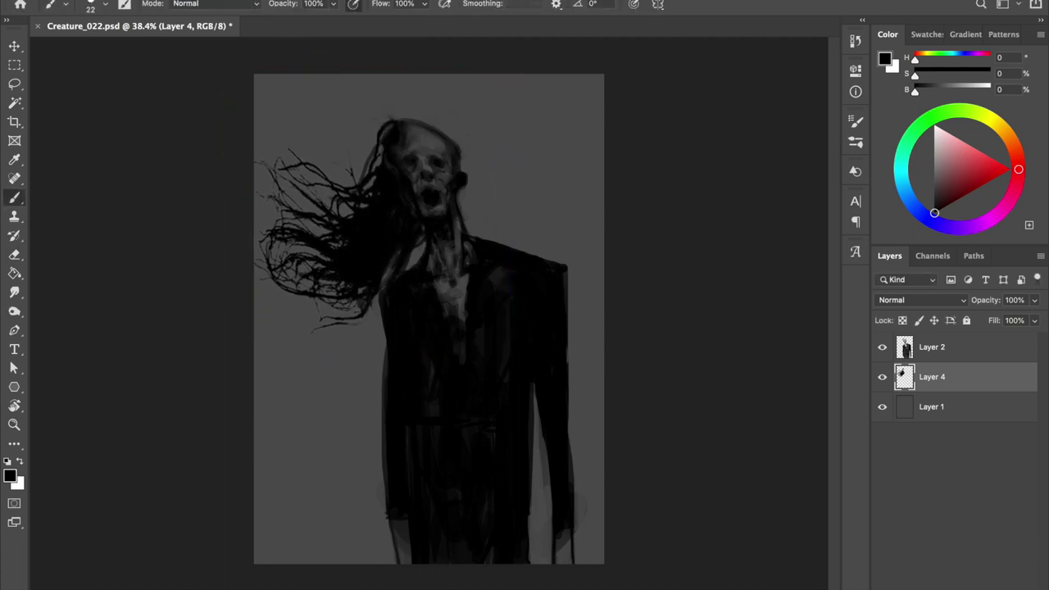
{"action": "key", "text": "ctrl+shift+h"}
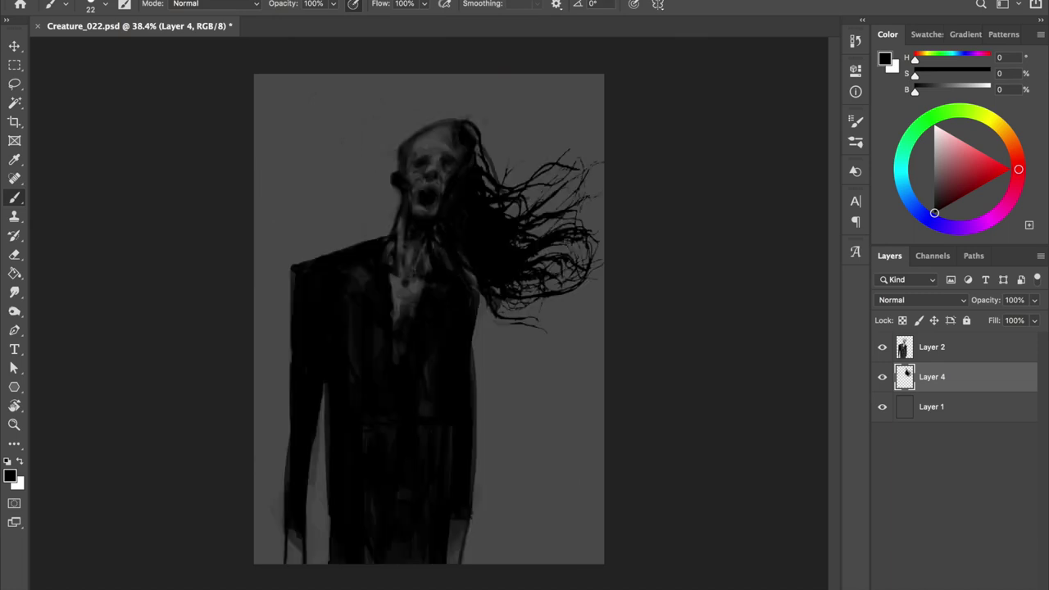
{"action": "key", "text": "ctrl+shift+h"}
{"action": "key", "text": "ctrl+shift+h"}
Step: Warp the bottom of the hair to curve upward, commit it, and save the painting
{"action": "key", "text": "ctrl+t"}
{"action": "left_click_drag", "start_coordinate": [451, 344], "coordinate": [480, 321]}
{"action": "key", "text": "Return"}
{"action": "key", "text": "e"}
{"action": "key", "text": "b"}
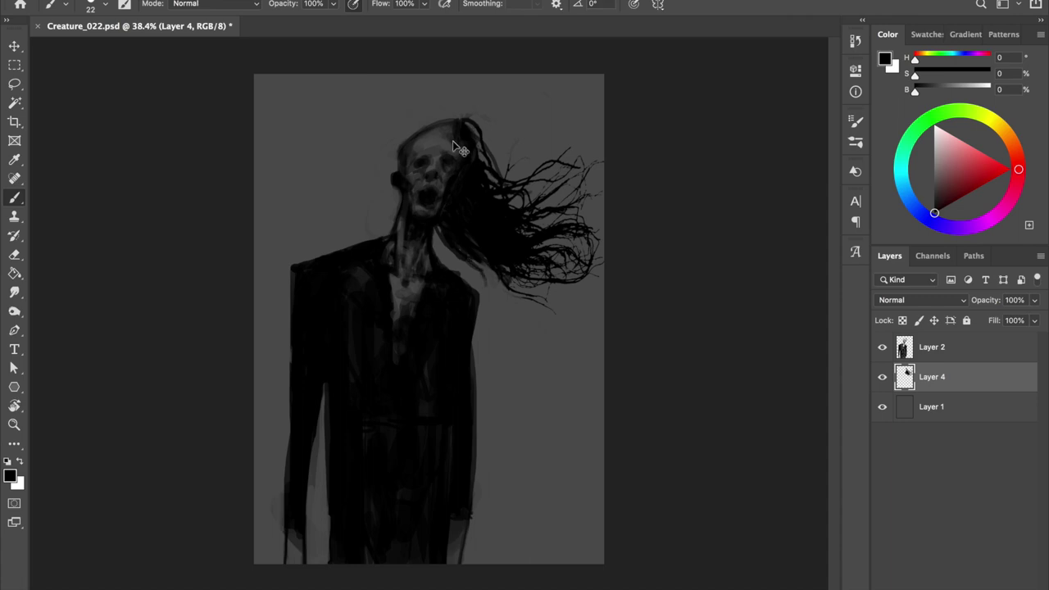
{"action": "key", "text": "h"}
{"action": "key", "text": "ctrl+s"}
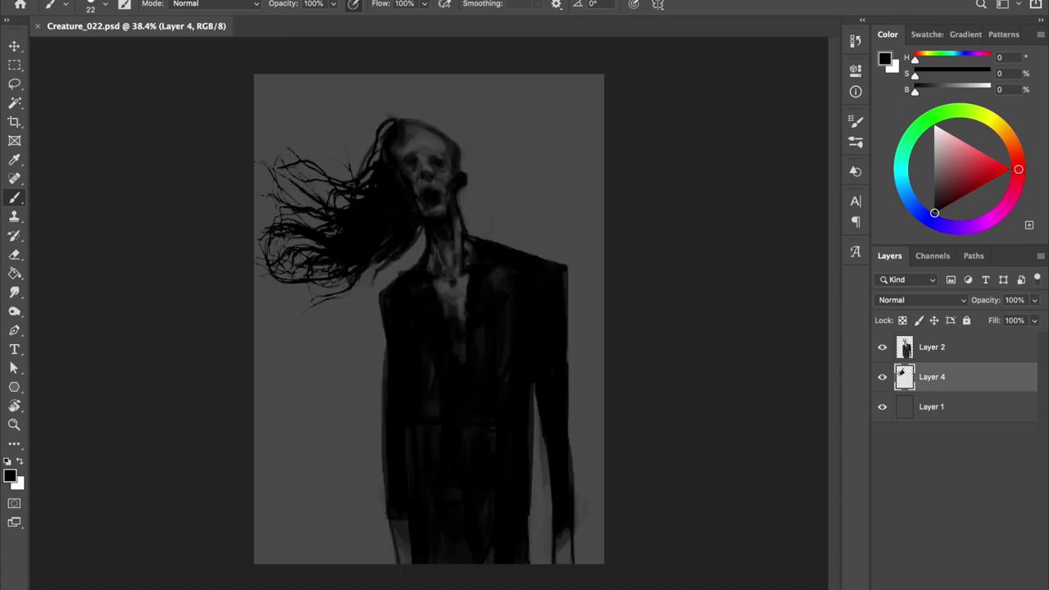
Step: Add a small mark atop the head, save, compare with hair hidden, and bend the hair's lower right inward
{"action": "left_click_drag", "start_coordinate": [402, 144], "coordinate": [414, 154]}
{"action": "key", "text": "h"}
{"action": "key", "text": "ctrl+s"}
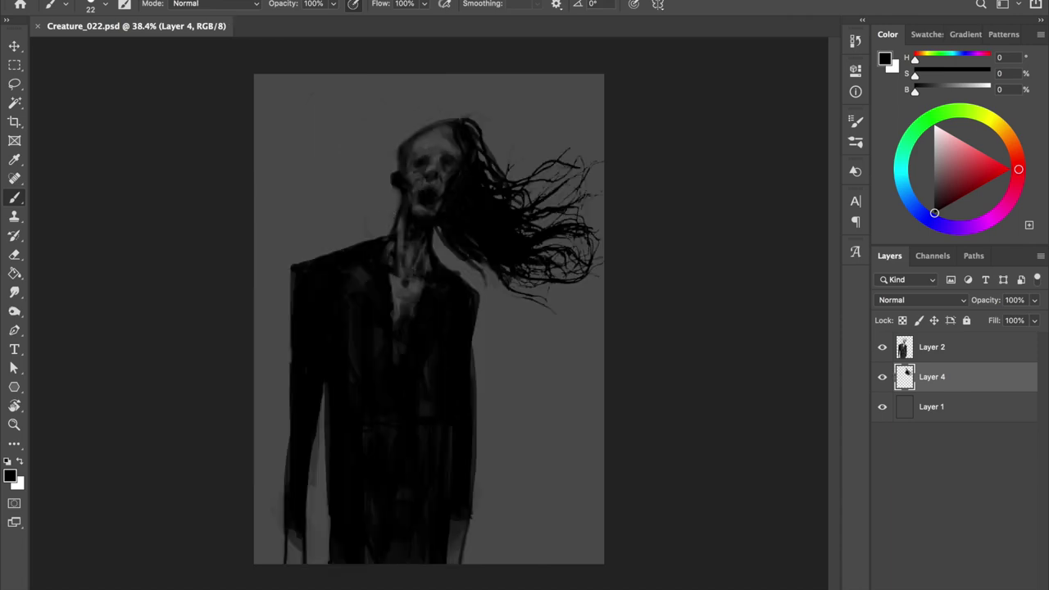
{"action": "left_click", "coordinate": [882, 377]}
{"action": "left_click", "coordinate": [882, 377]}
{"action": "key", "text": "ctrl+t"}
{"action": "mouse_move", "coordinate": [644, 292]}
{"action": "left_mouse_down"}
{"action": "mouse_move", "coordinate": [539, 281]}
{"action": "mouse_move", "coordinate": [644, 320]}
{"action": "mouse_move", "coordinate": [530, 270]}
{"action": "left_mouse_up"}
Step: Pull the right side of the hair in the warp, commit it, and save the painting
{"action": "left_click_drag", "start_coordinate": [602, 131], "coordinate": [578, 159]}
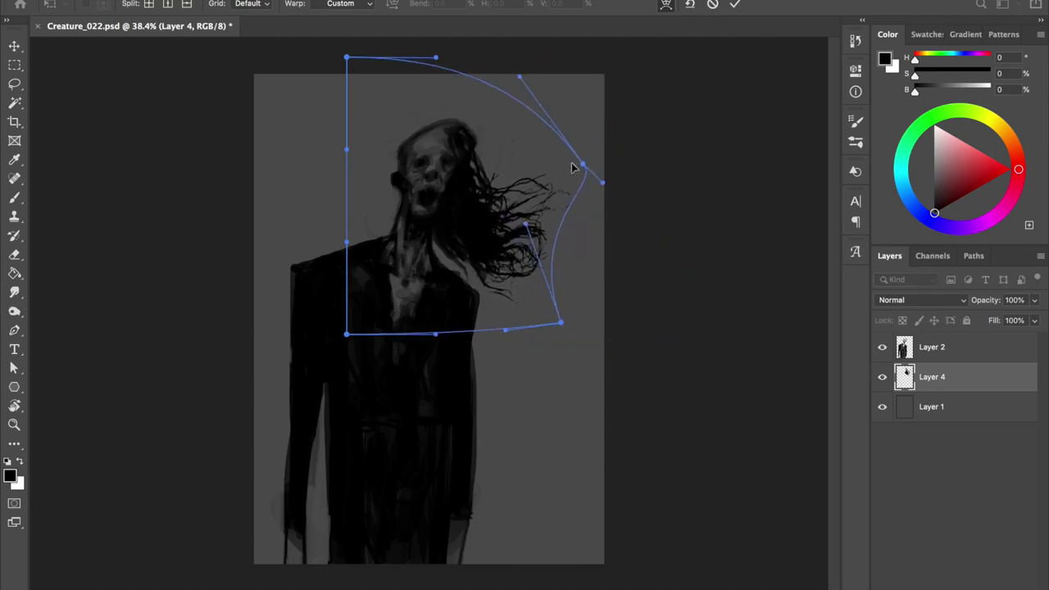
{"action": "key", "text": "Return"}
{"action": "key", "text": "h"}
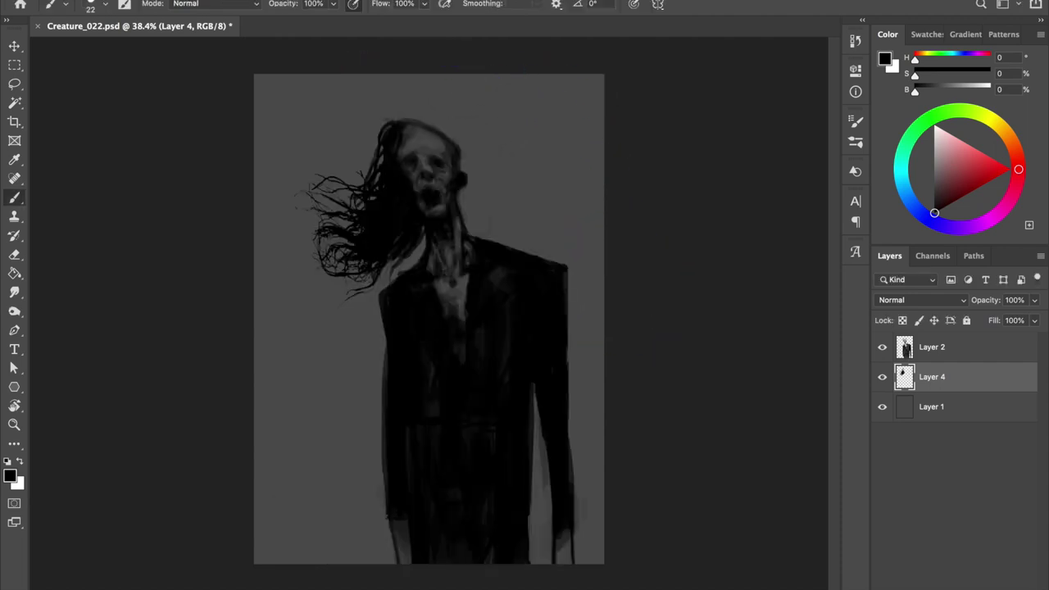
{"action": "key", "text": "h"}
{"action": "key", "text": "e"}
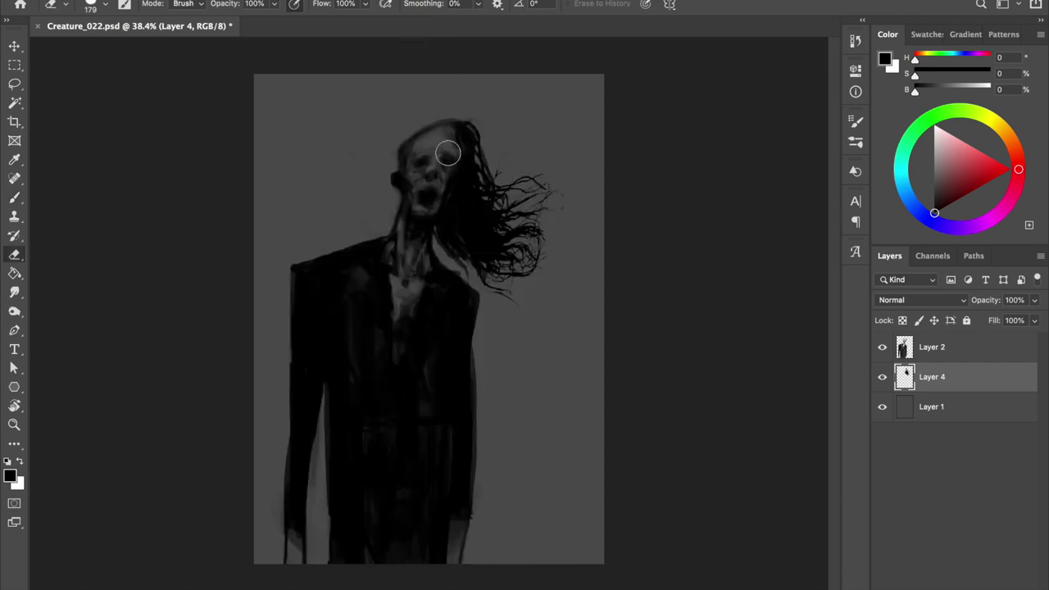
{"action": "key", "text": "ctrl+s"}
Step: Try dark hair strands atop the head on a mirrored canvas, undo them, and enlarge the brush
{"action": "key", "text": "h"}
{"action": "key", "text": "h"}
{"action": "key", "text": "b"}
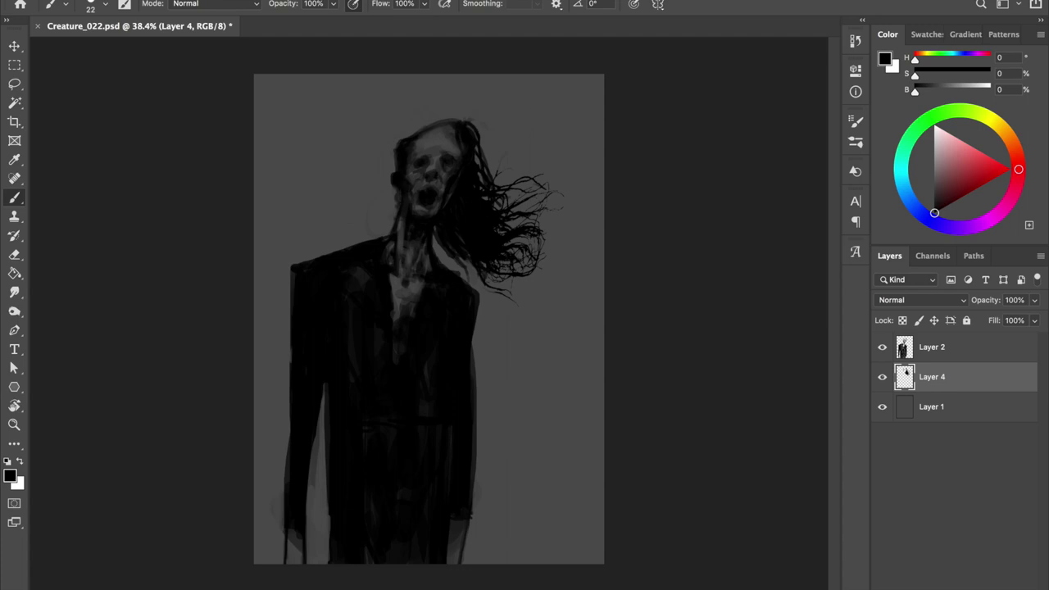
{"action": "key", "text": "h"}
{"action": "key", "text": "h"}
{"action": "left_click_drag", "start_coordinate": [452, 123], "coordinate": [408, 139]}
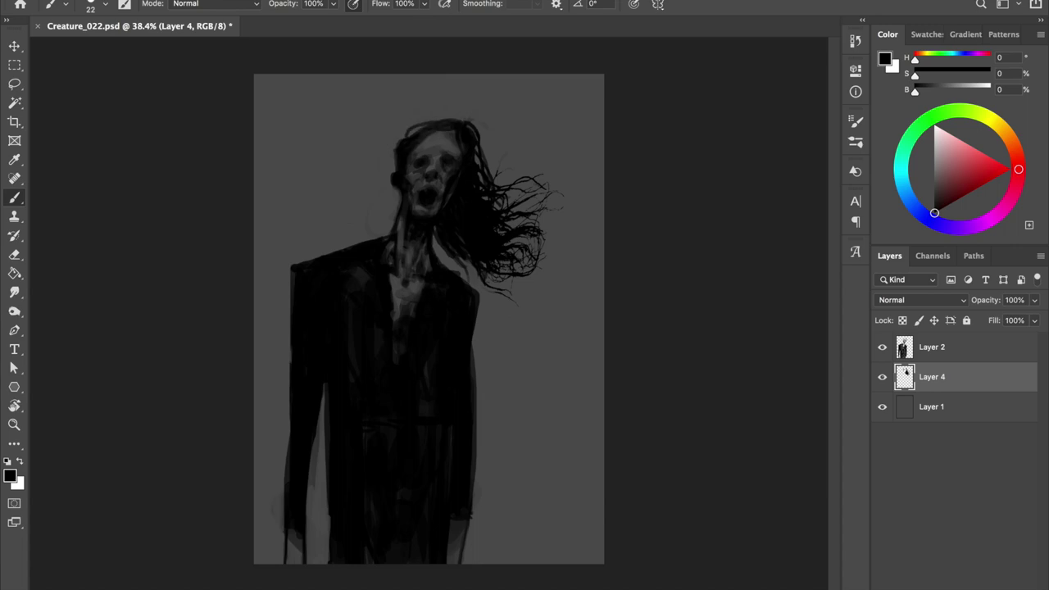
{"action": "key", "text": "h"}
{"action": "key", "text": "h"}
{"action": "key", "text": "ctrl+z"}
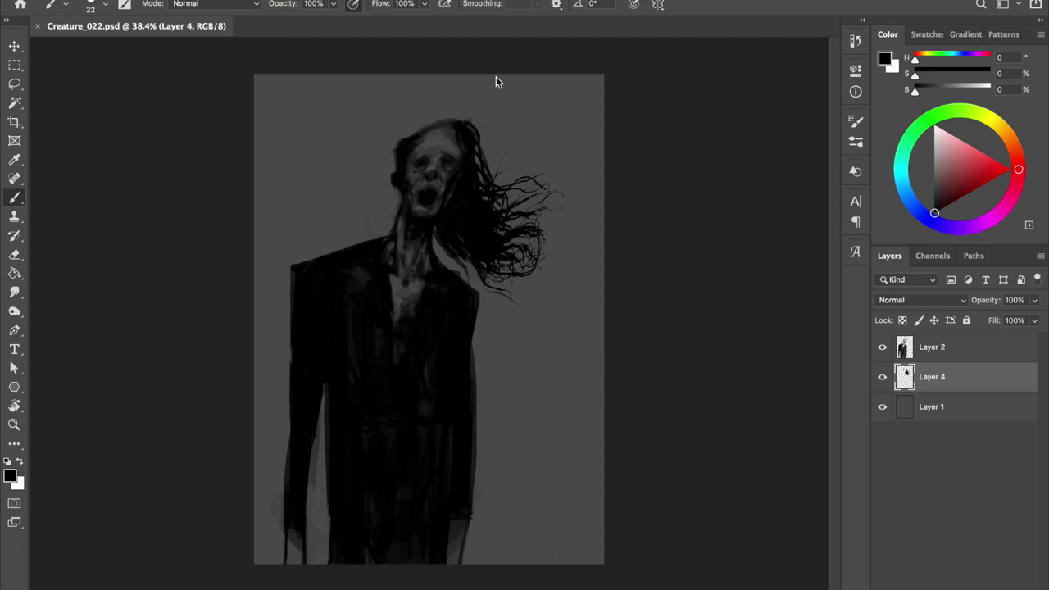
{"action": "mouse_move", "coordinate": [466, 219]}
{"action": "left_mouse_down"}
{"action": "mouse_move", "coordinate": [474, 161]}
{"action": "mouse_move", "coordinate": [483, 212]}
{"action": "left_mouse_up"}
Step: Zoom into the face on Layer 2, touch it up with fine brush and eraser, then zoom out
{"action": "scroll", "coordinate": [491, 123], "scroll_direction": "up", "scroll_amount": 3}
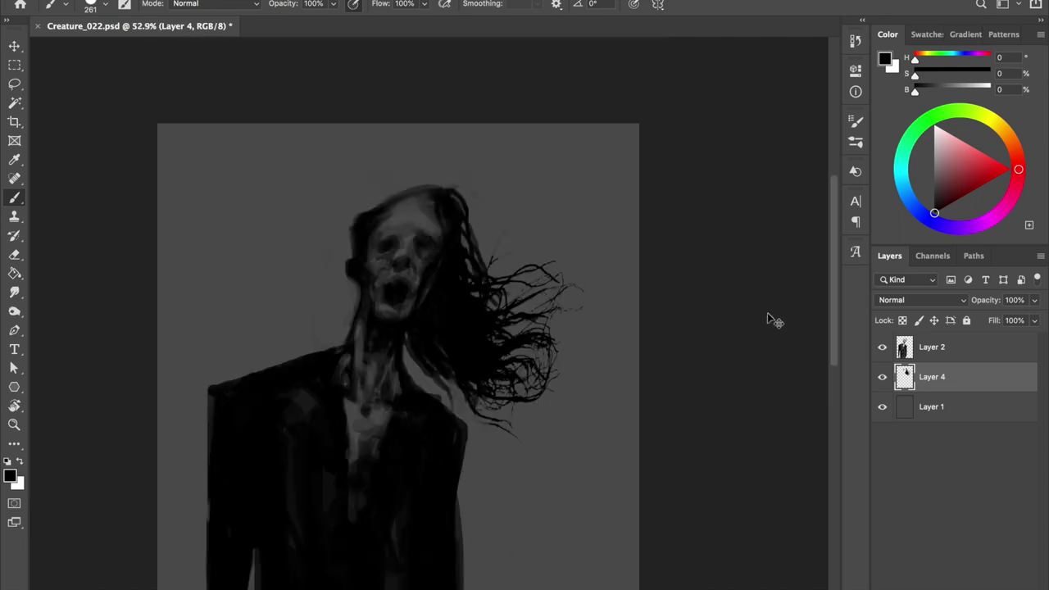
{"action": "left_click", "coordinate": [925, 347]}
{"action": "scroll", "coordinate": [432, 285], "scroll_direction": "up", "scroll_amount": 3}
{"action": "left_click_drag", "start_coordinate": [390, 234], "coordinate": [373, 238]}
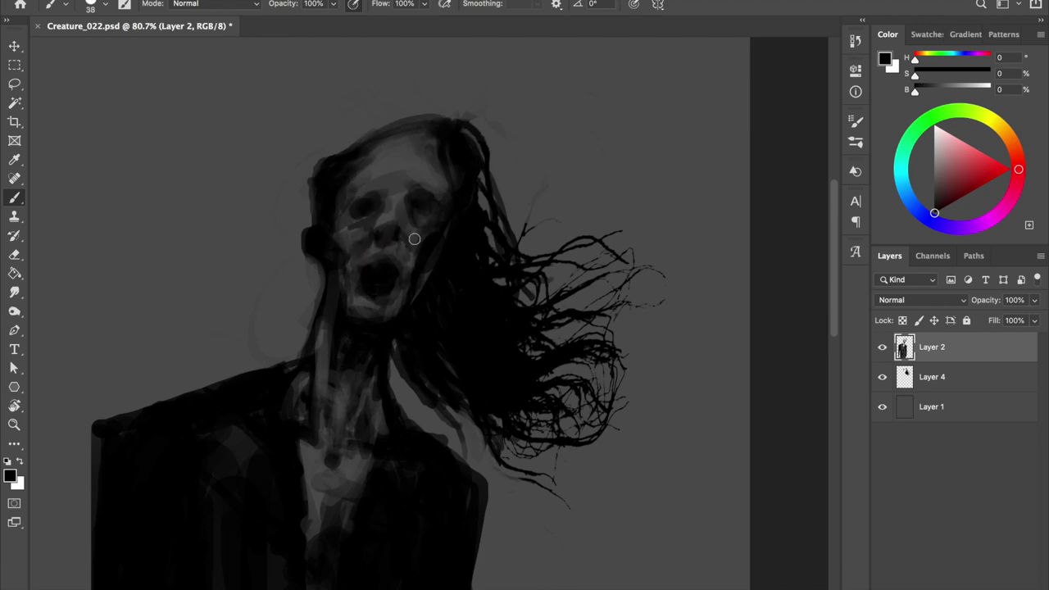
{"action": "key", "text": "e"}
{"action": "left_click_drag", "start_coordinate": [373, 261], "coordinate": [360, 261]}
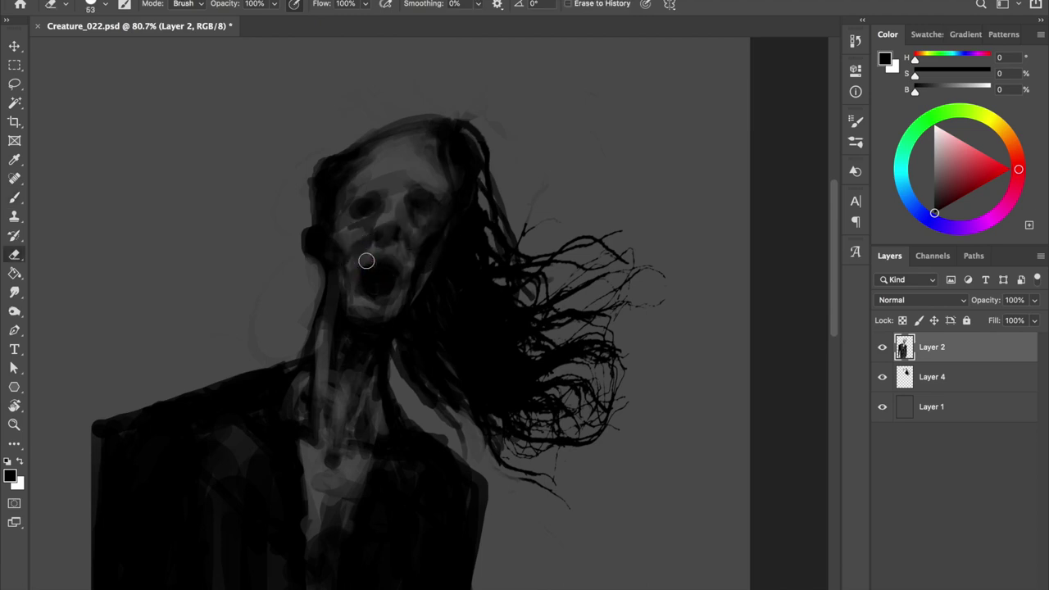
{"action": "key", "text": "b"}
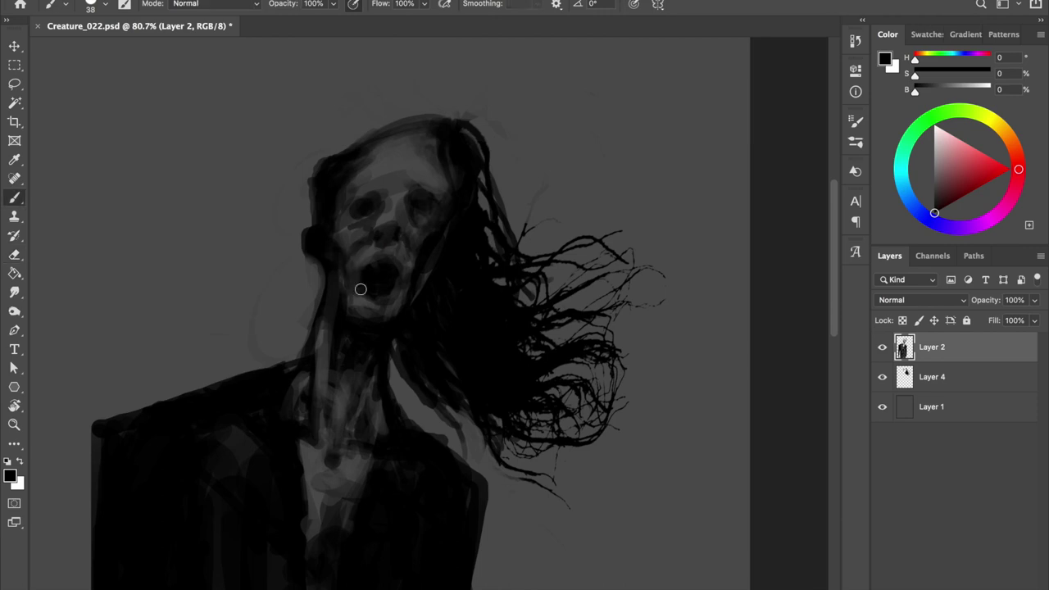
{"action": "left_click_drag", "start_coordinate": [421, 204], "coordinate": [395, 236]}
{"action": "scroll", "coordinate": [402, 159], "scroll_direction": "down", "scroll_amount": 3}
{"action": "scroll", "coordinate": [406, 117], "scroll_direction": "down", "scroll_amount": 3}
{"action": "key", "text": "h"}
{"action": "key", "text": "h"}
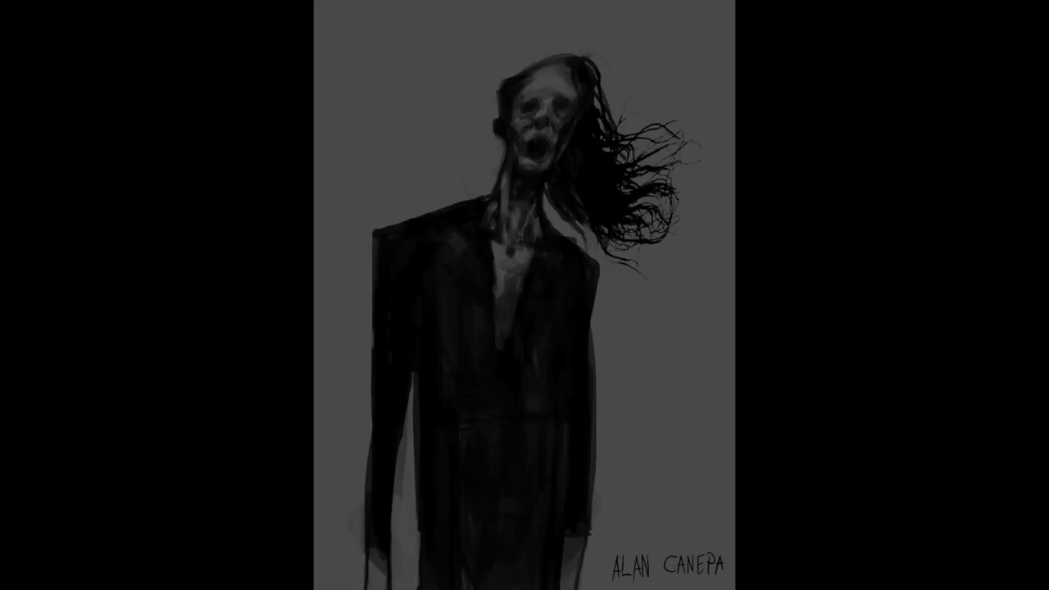